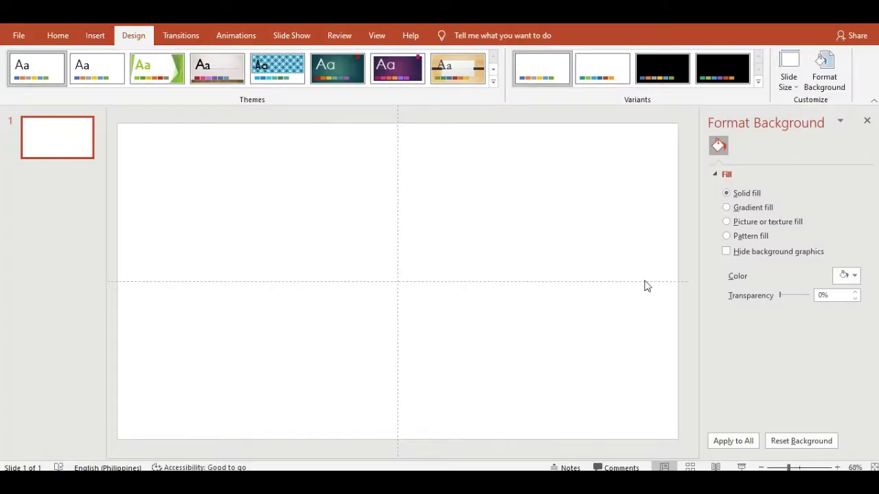
Give the blank slide a light peach solid-fill background
left_click(853, 277)
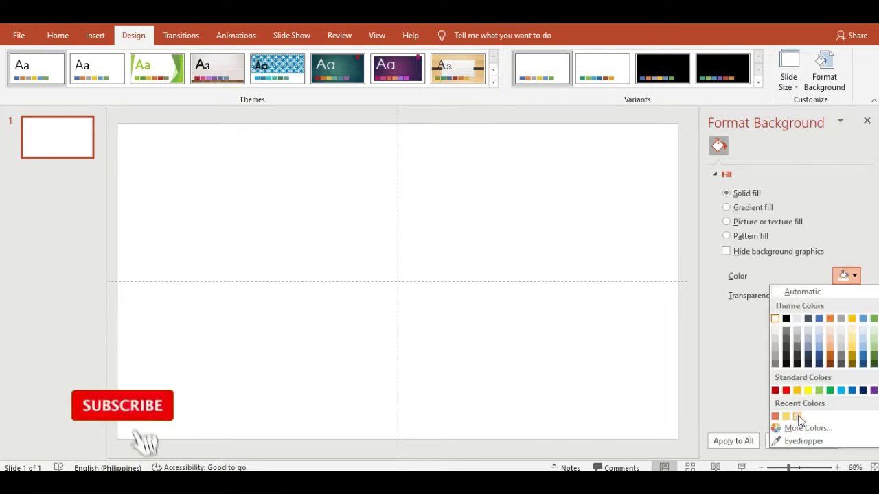
left_click(797, 416)
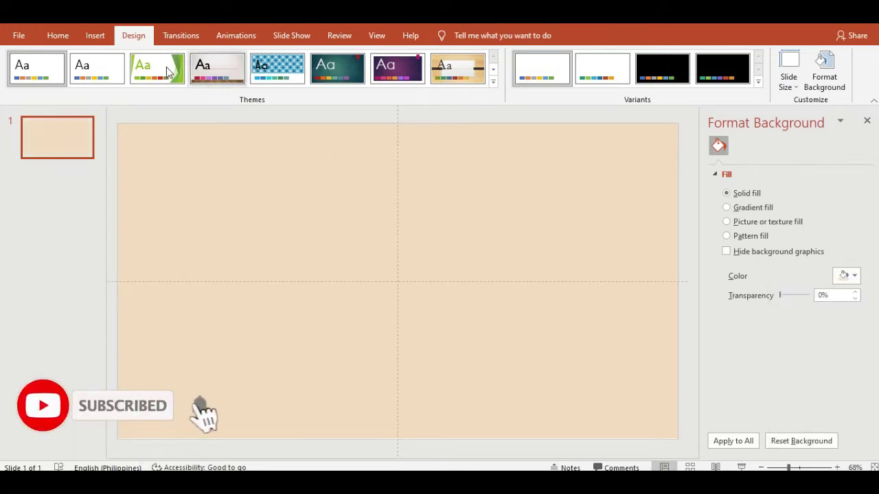
left_click(100, 39)
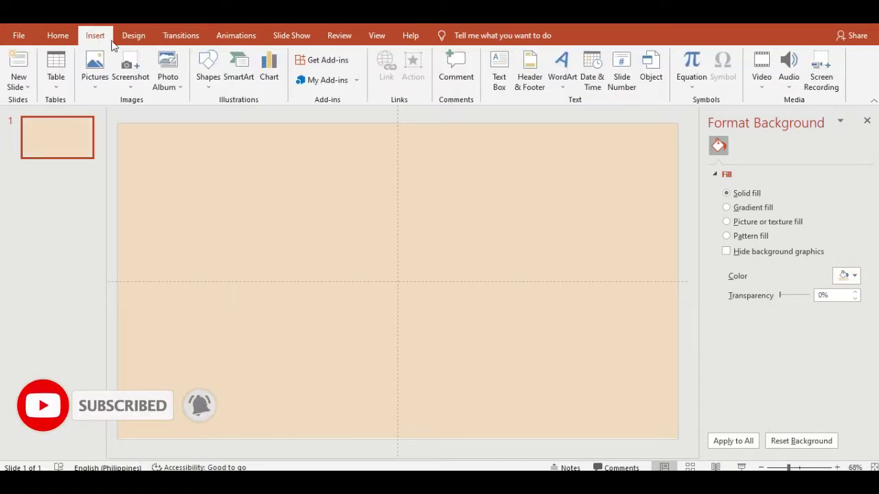
Draw an oval near the top of the slide, filled yellow with no outline
left_click(203, 81)
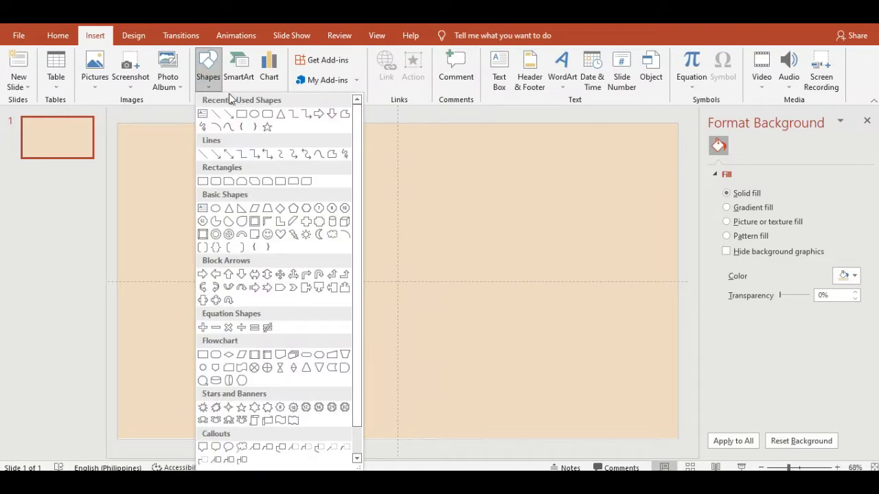
left_click(254, 114)
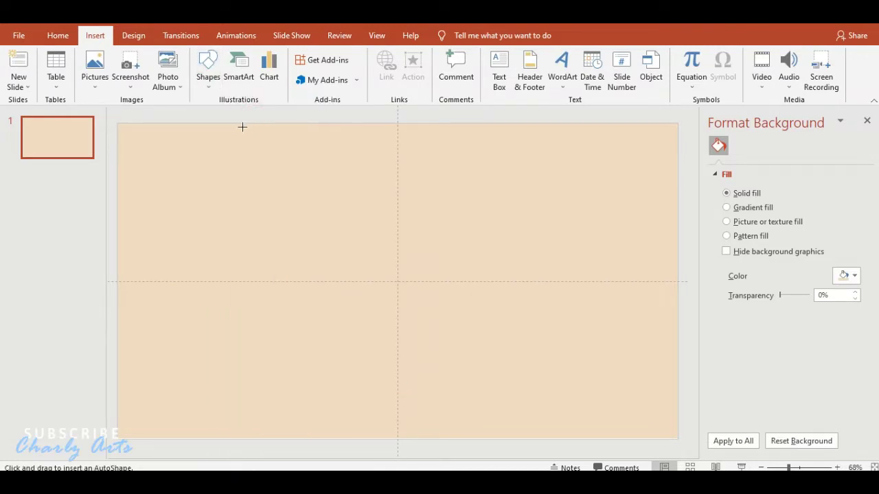
left_click_drag(236, 119, 453, 268)
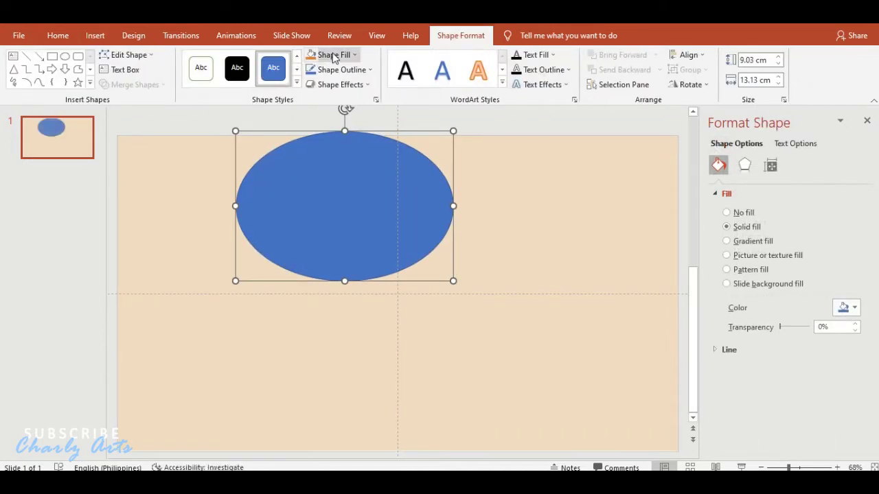
left_click(334, 55)
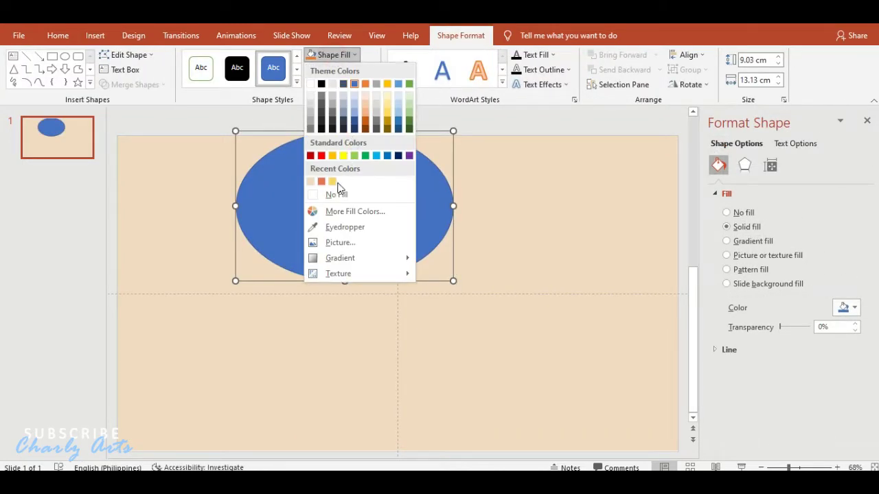
left_click(385, 113)
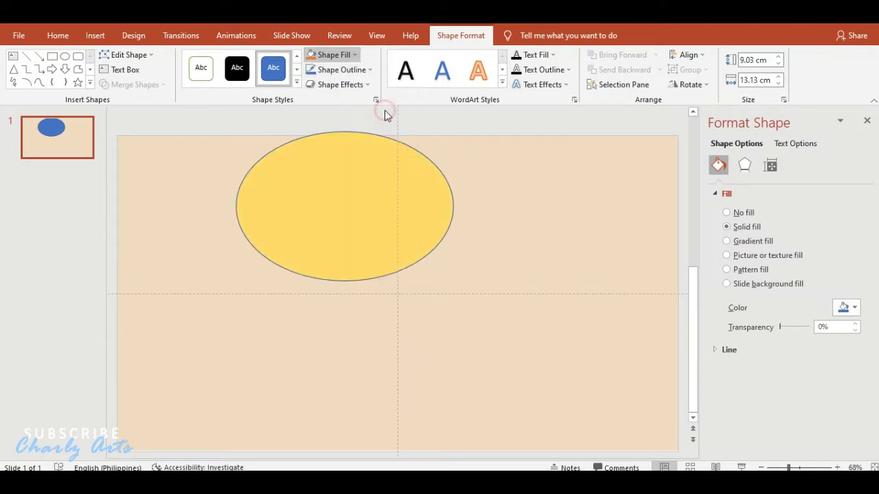
left_click(323, 69)
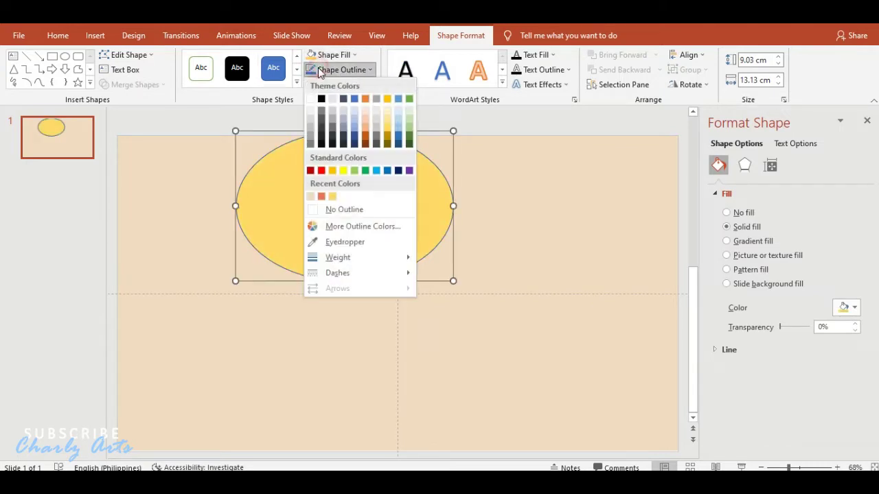
left_click(324, 209)
Move the oval up past the slide's top edge and widen it to 18.56 cm
mouse_move(353, 215)
left_mouse_down()
mouse_move(401, 162)
mouse_move(397, 145)
left_mouse_up()
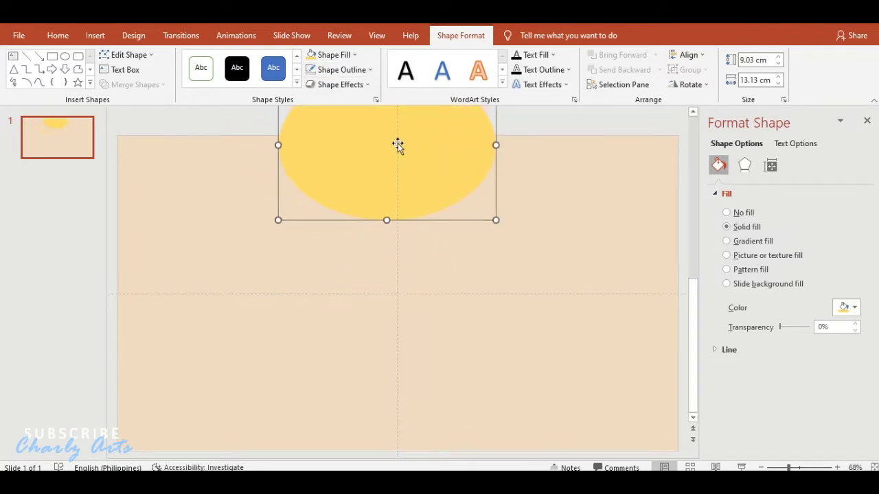
left_click(223, 141)
mouse_move(494, 145)
left_mouse_down()
mouse_move(528, 145)
mouse_move(483, 141)
mouse_move(492, 154)
left_mouse_up()
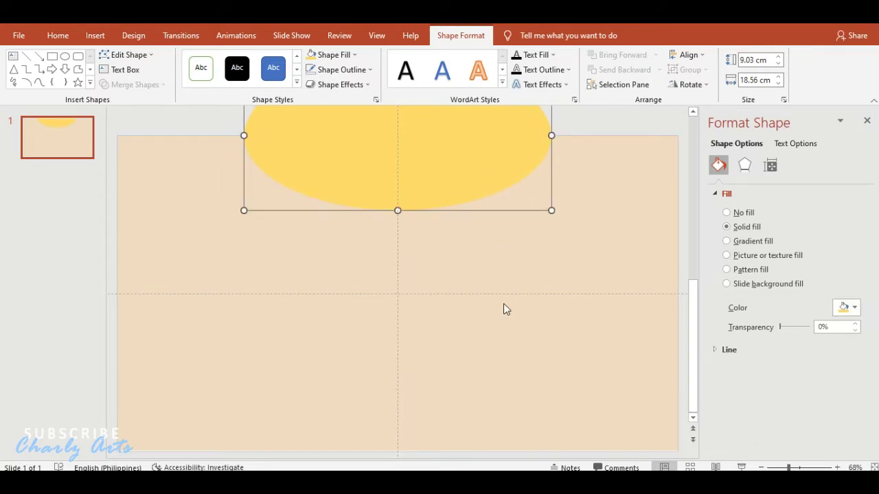
left_click(448, 345)
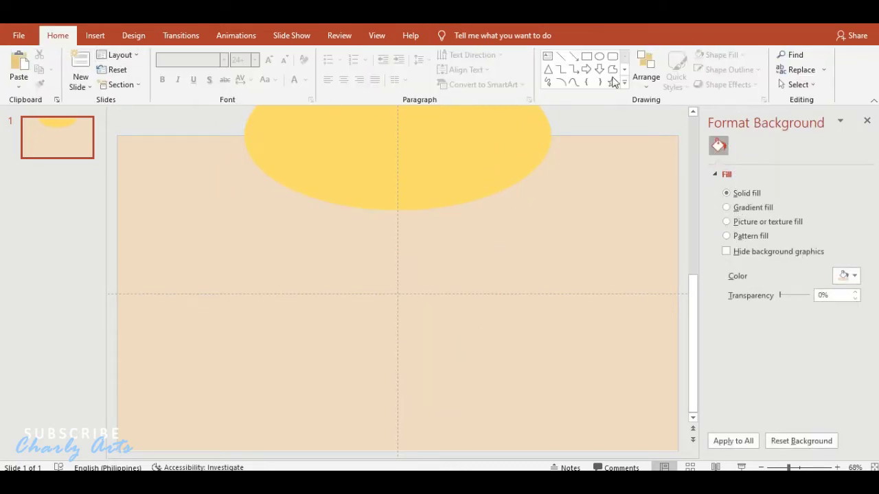
Draw a flowchart Delay shape, rotate it 90°, widen it to 21.18 cm and centre it below the oval
left_click(623, 81)
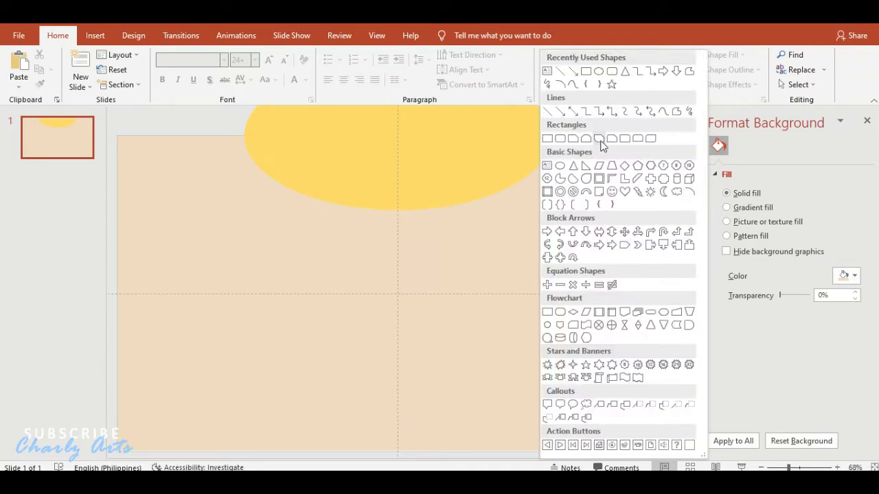
left_click(688, 326)
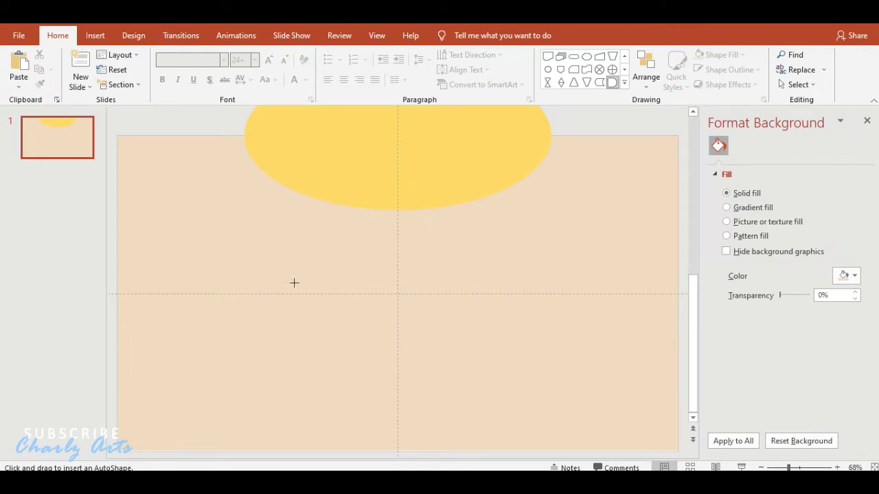
left_click_drag(302, 254, 453, 364)
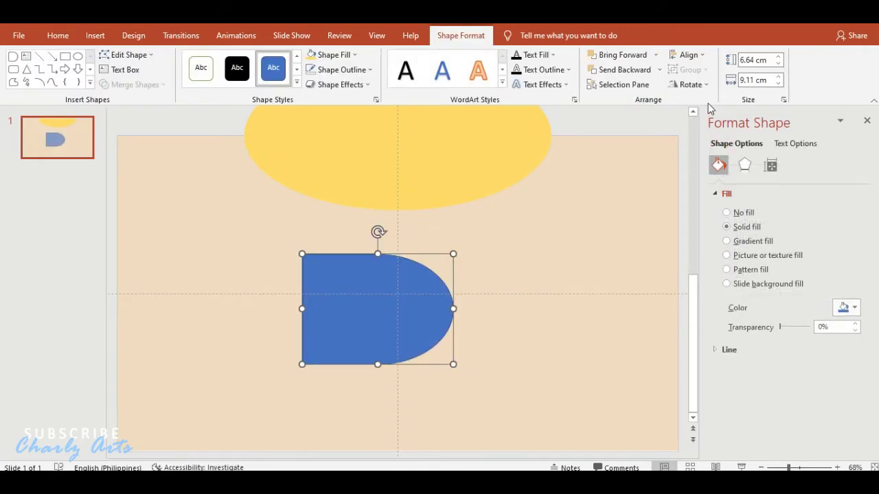
left_click(700, 84)
left_click(728, 100)
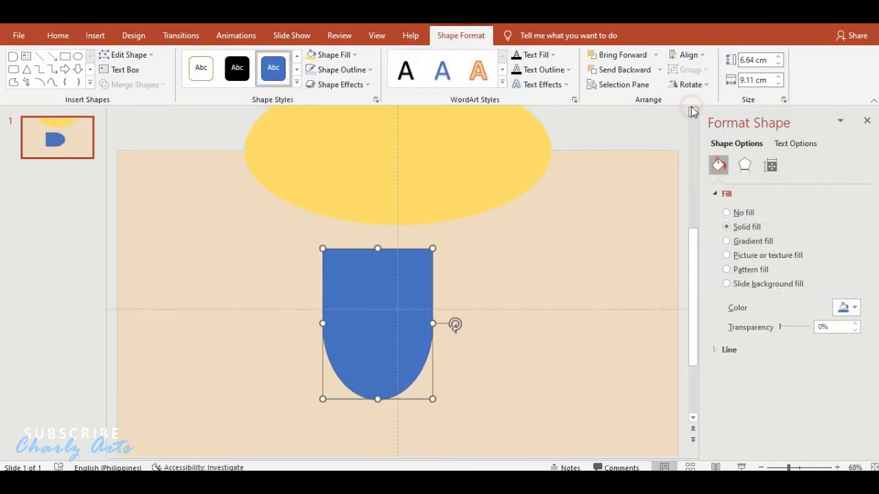
left_click_drag(432, 324, 582, 324)
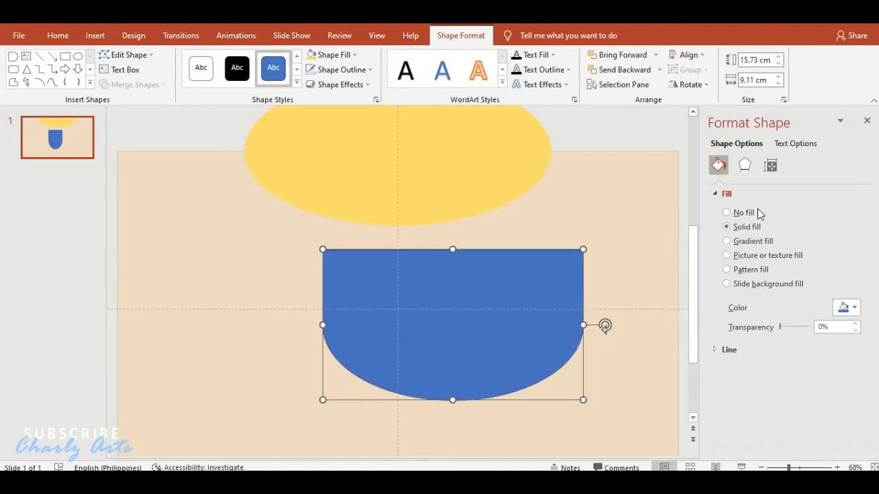
left_click(866, 122)
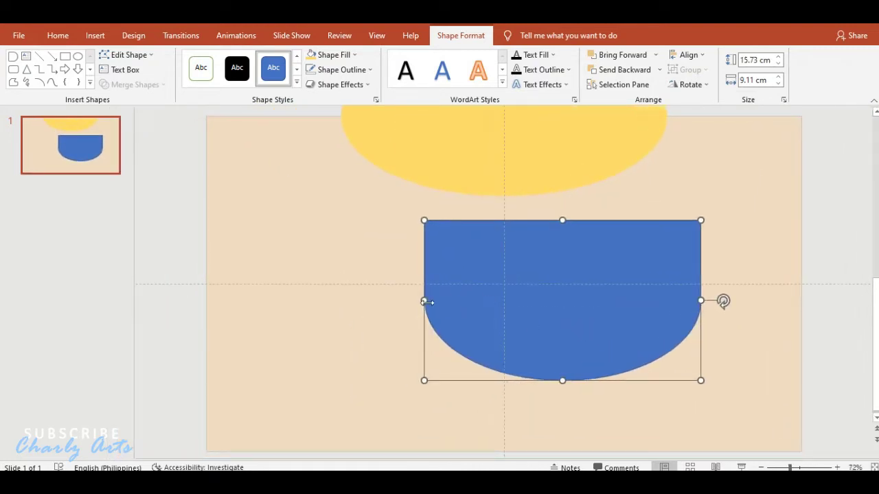
left_click_drag(421, 300, 328, 300)
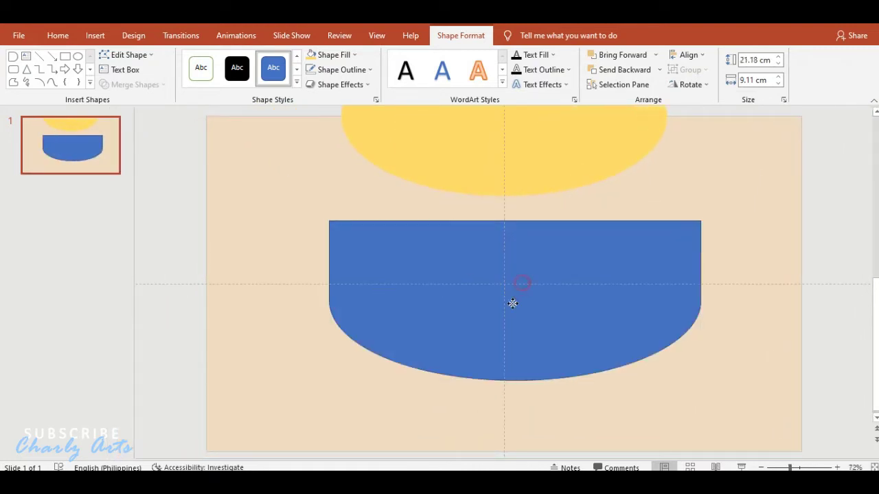
mouse_move(513, 302)
left_mouse_down()
mouse_move(499, 310)
mouse_move(509, 308)
left_mouse_up()
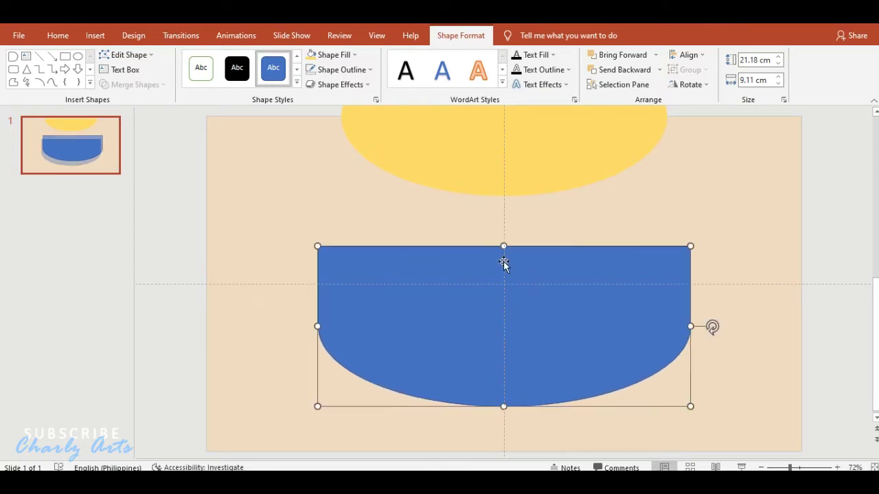
Fill the bowl shape yellow with a black 2¼ pt outline
left_click(351, 55)
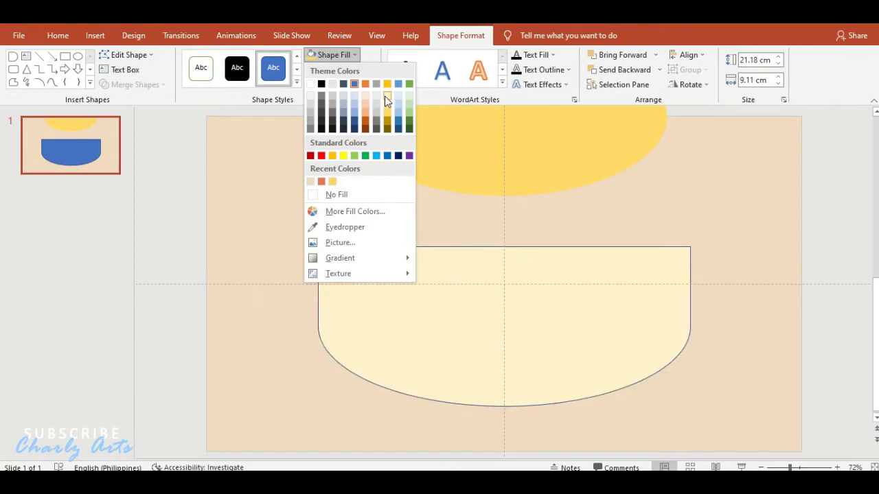
left_click(331, 182)
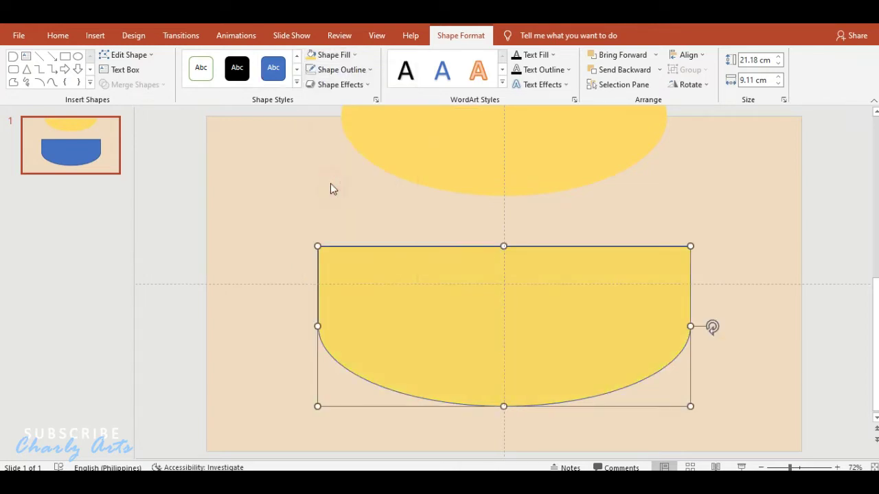
left_click(332, 72)
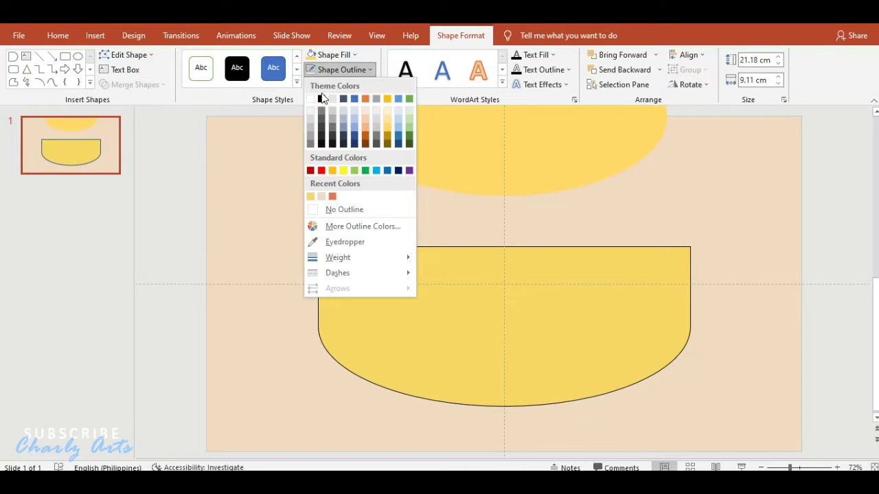
left_click(321, 100)
left_click(341, 69)
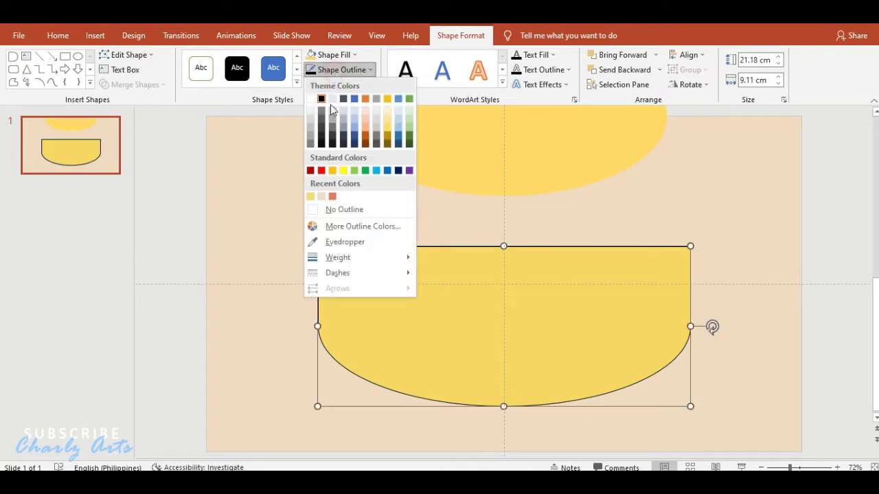
mouse_move(330, 256)
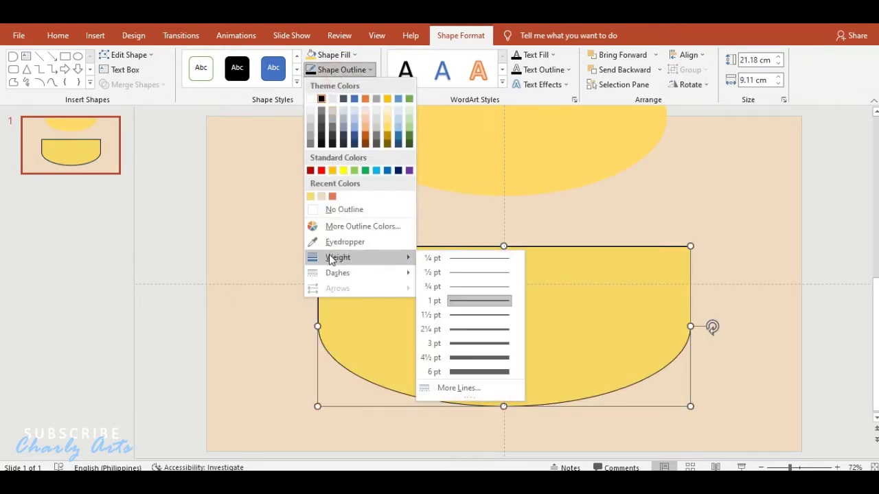
left_click(466, 329)
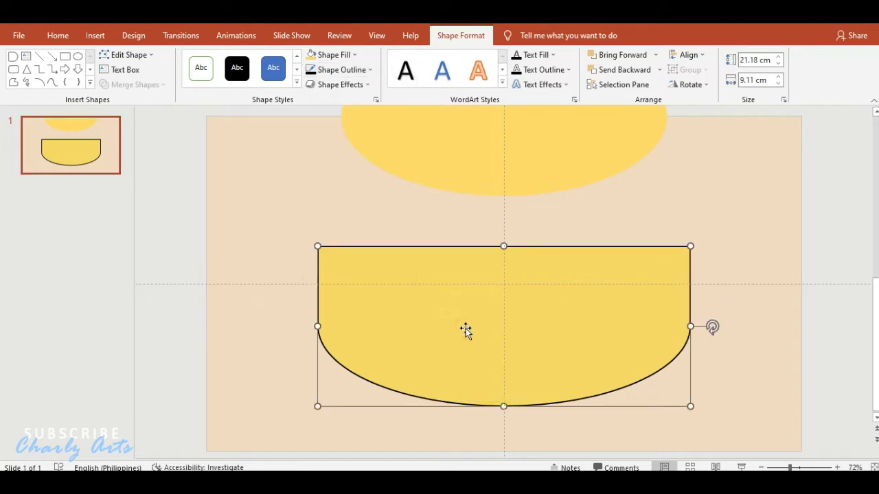
left_click(63, 55)
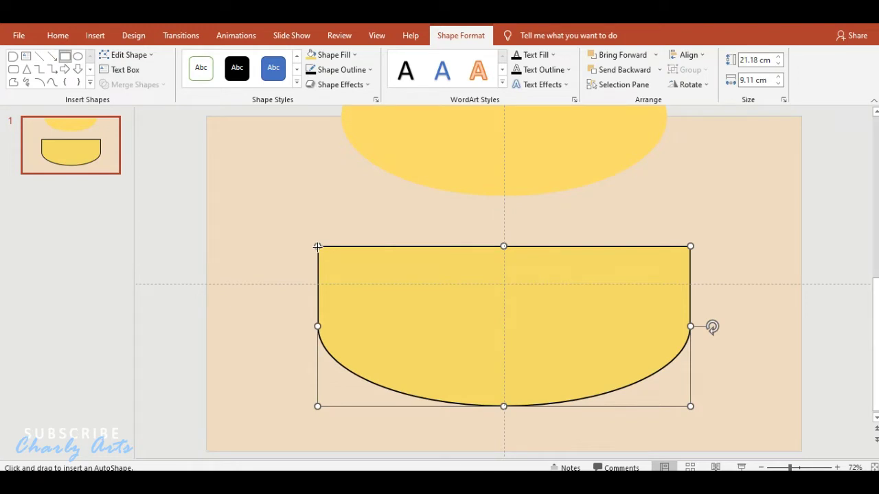
Draw a bar across the top of the yellow shape and fill it orange
left_click_drag(317, 246, 688, 284)
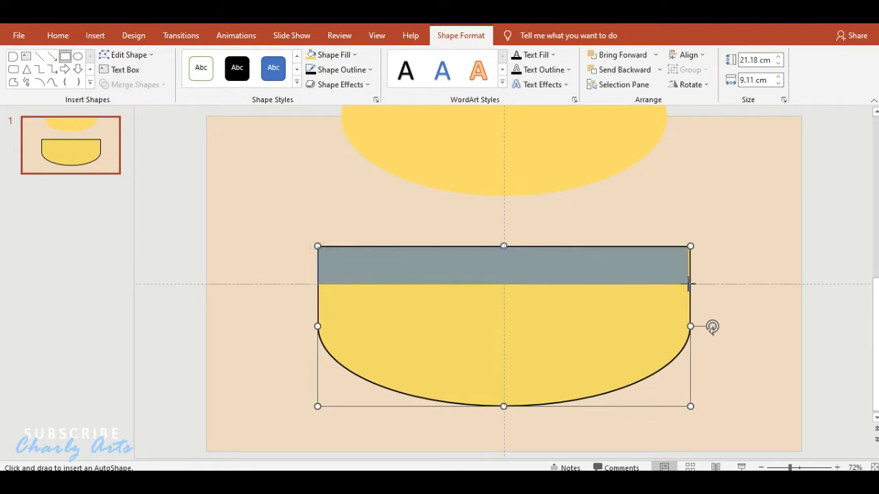
left_click_drag(691, 284, 690, 283)
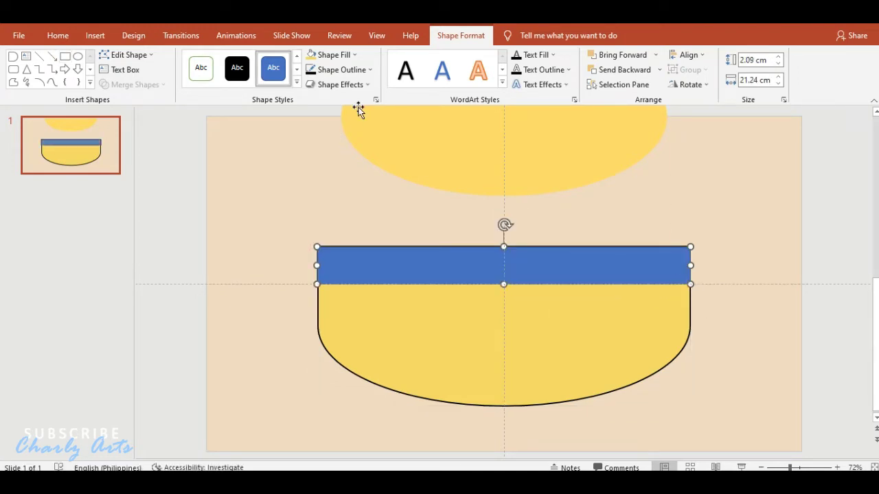
left_click(343, 57)
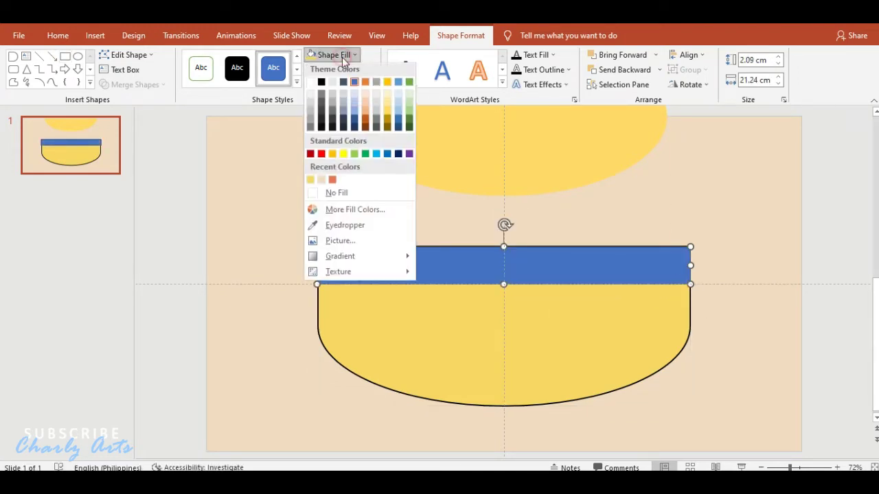
left_click(331, 179)
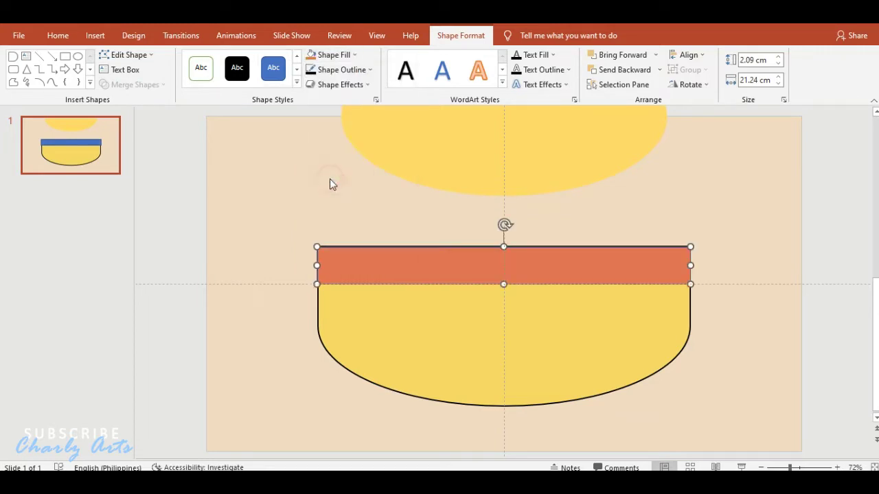
Give the orange band a 2¼ pt outline and nudge it up slightly
left_click(341, 69)
mouse_move(339, 258)
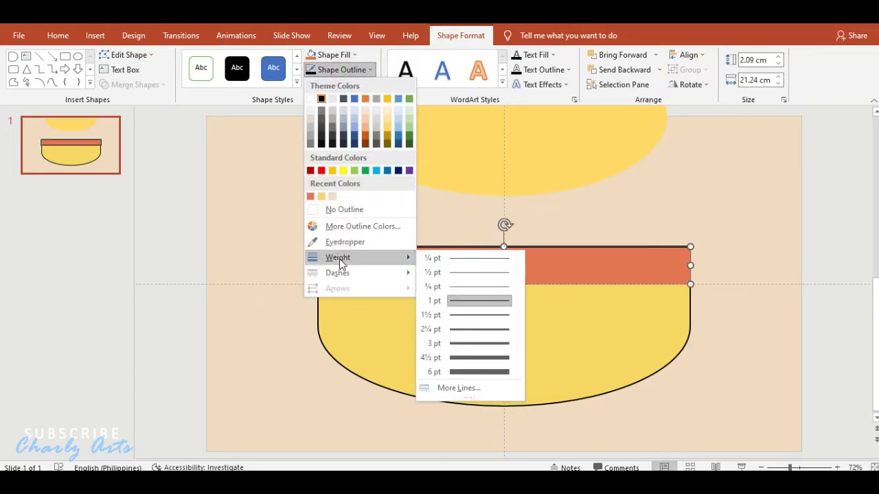
left_click(458, 328)
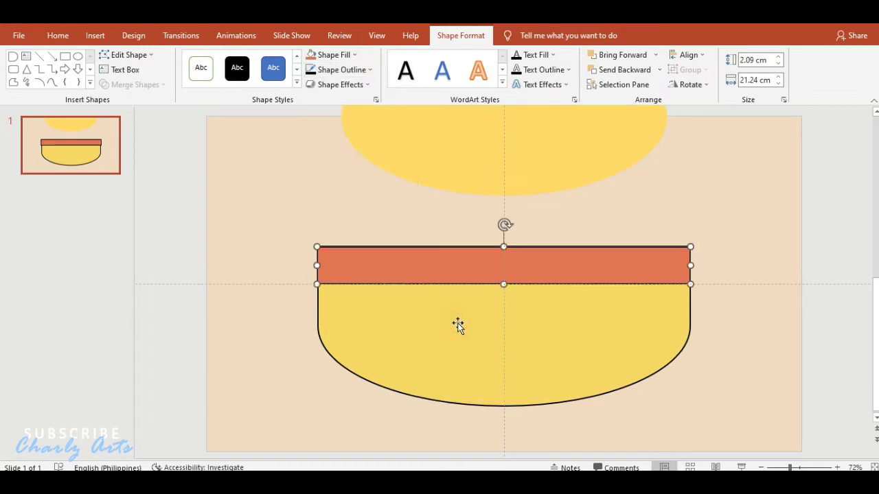
key("Up")
key("Up")
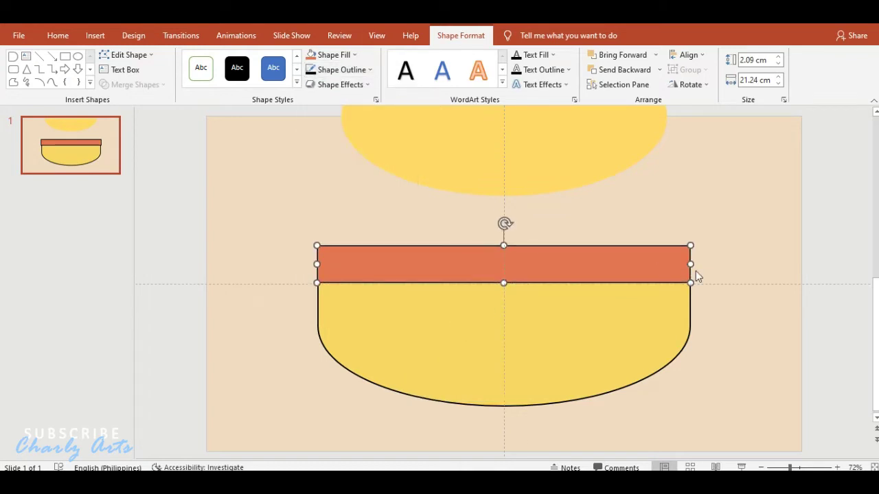
left_click(722, 265)
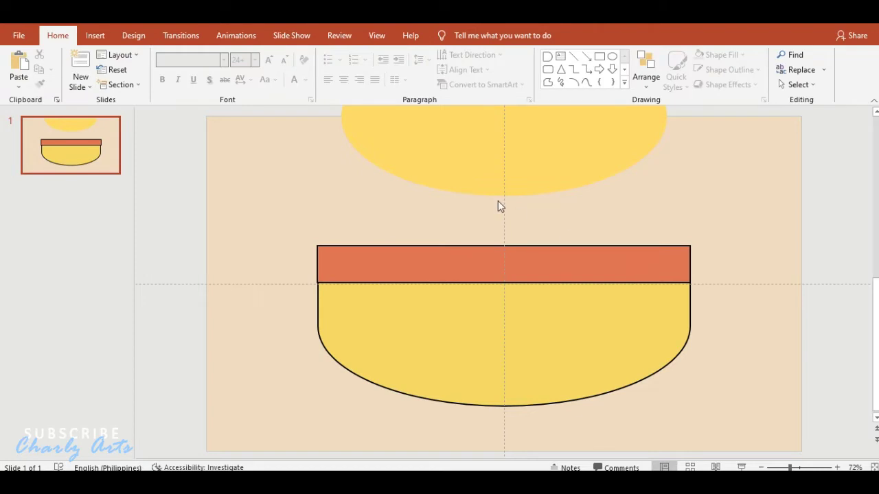
Draw a small 5-point star at the orange band's left end, filled white
left_click(624, 84)
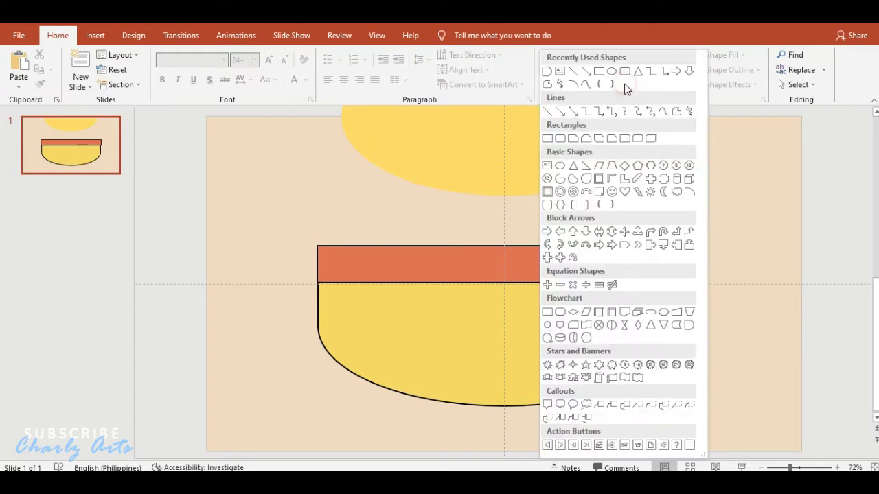
left_click(584, 365)
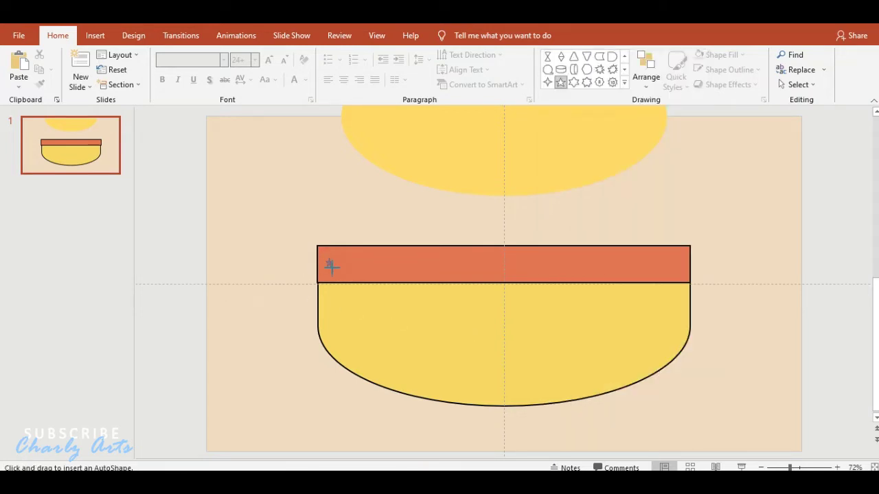
left_click_drag(325, 257, 341, 272)
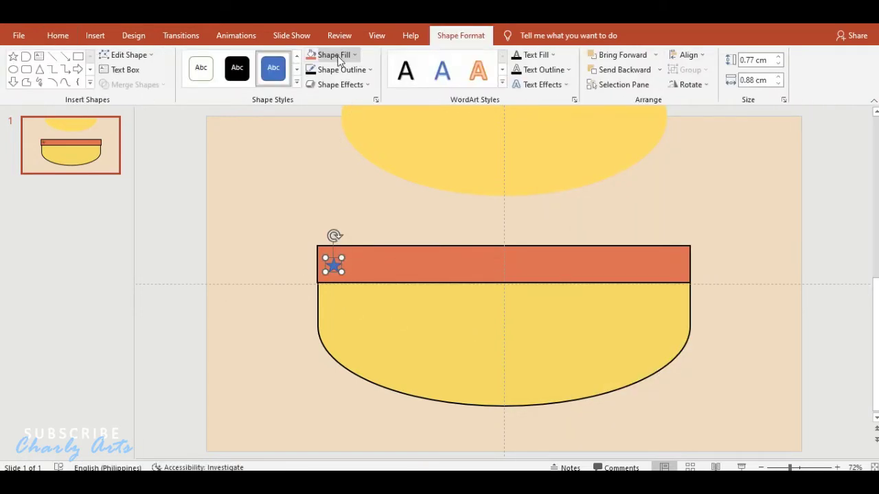
left_click(337, 58)
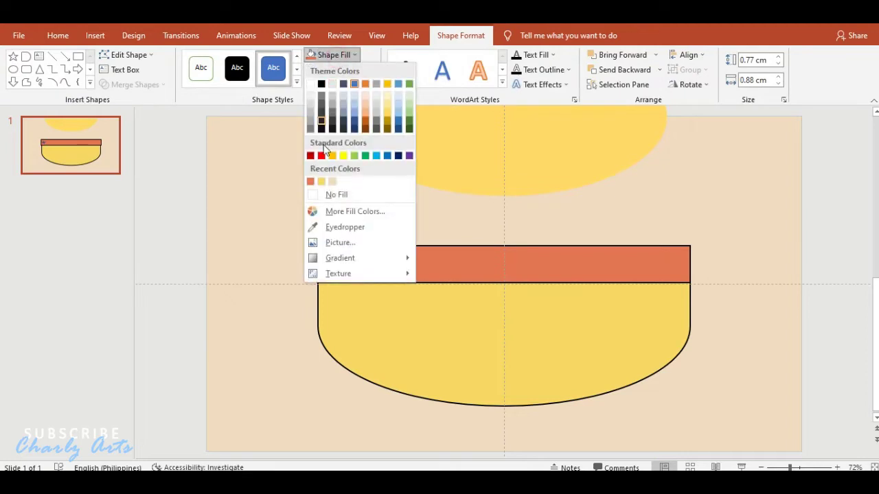
left_click(327, 194)
left_click(332, 265)
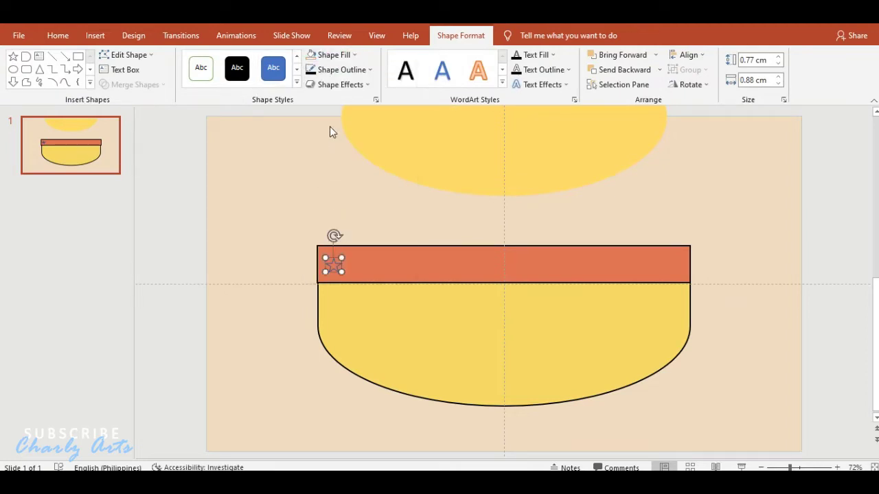
left_click(333, 55)
left_click(319, 86)
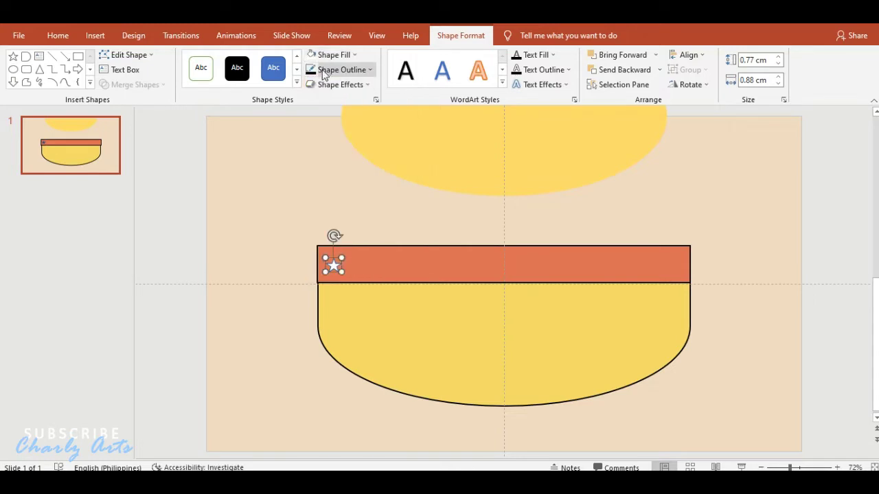
Give the star a black outline of about 1½ pt
left_click(324, 71)
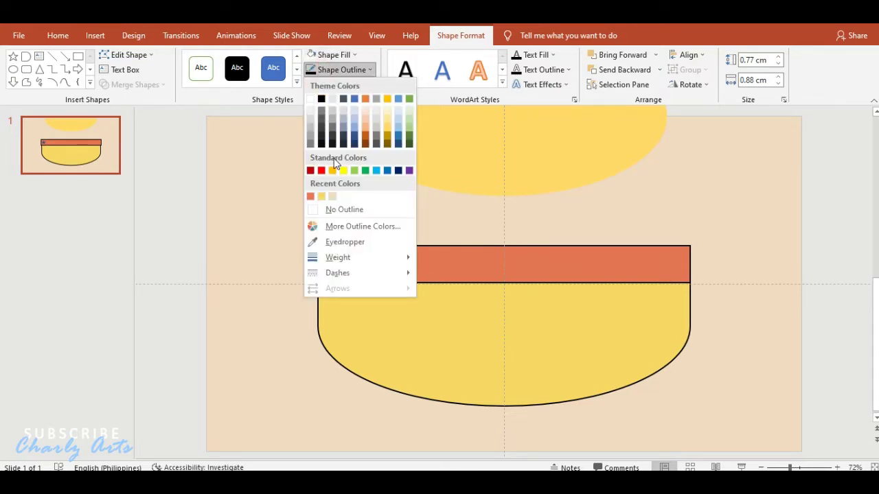
left_click(320, 100)
left_click(345, 69)
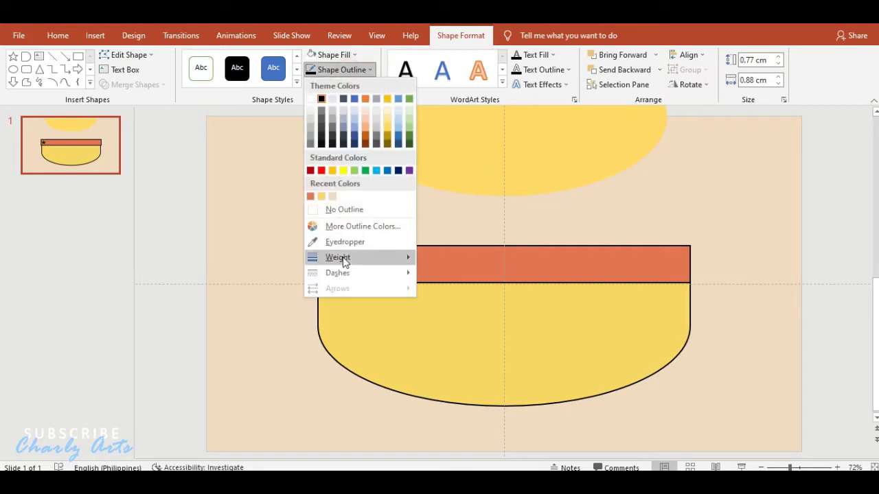
mouse_move(340, 256)
left_click(465, 315)
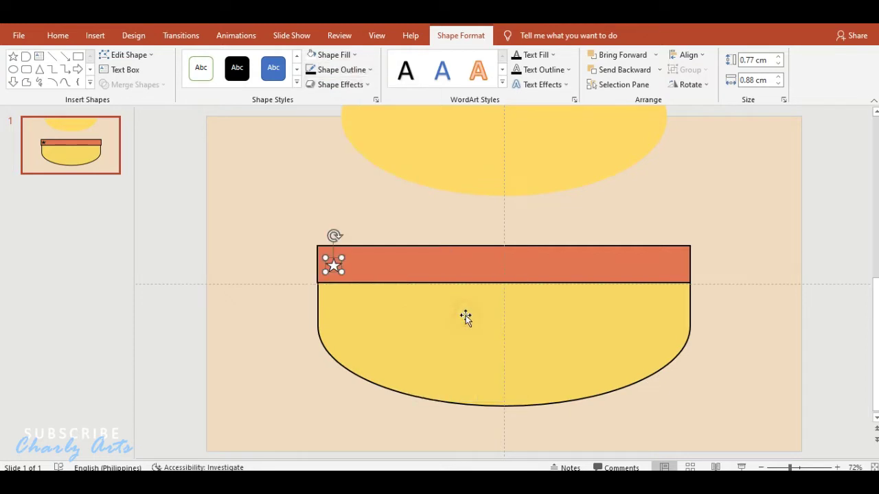
left_click(356, 69)
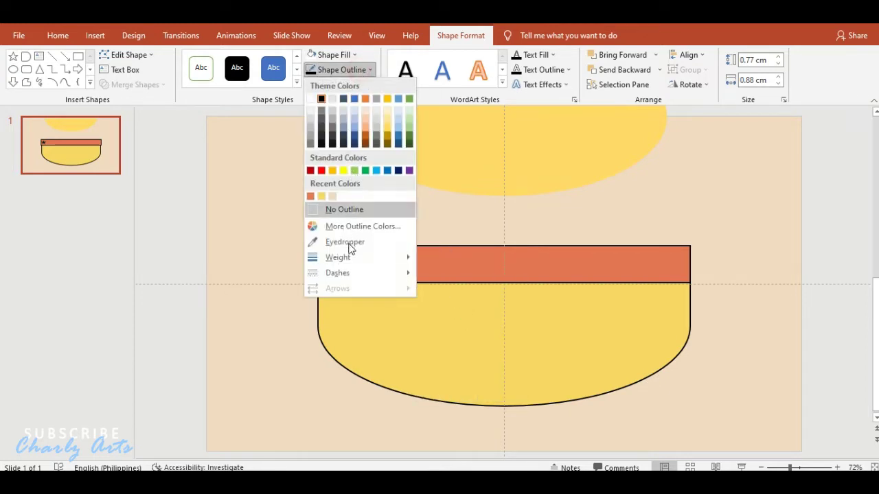
mouse_move(337, 257)
left_click(466, 324)
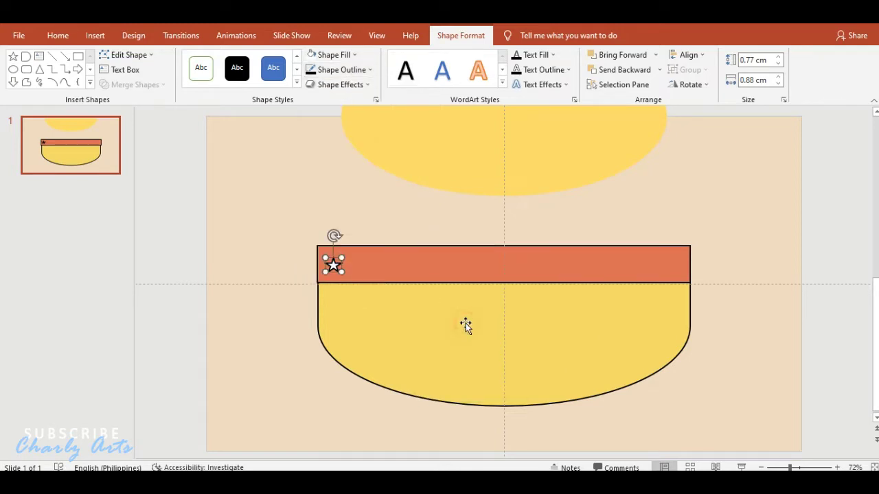
Nudge the star into place and paste a copy at the band's right end
key("ctrl+Up")
key("ctrl+Right")
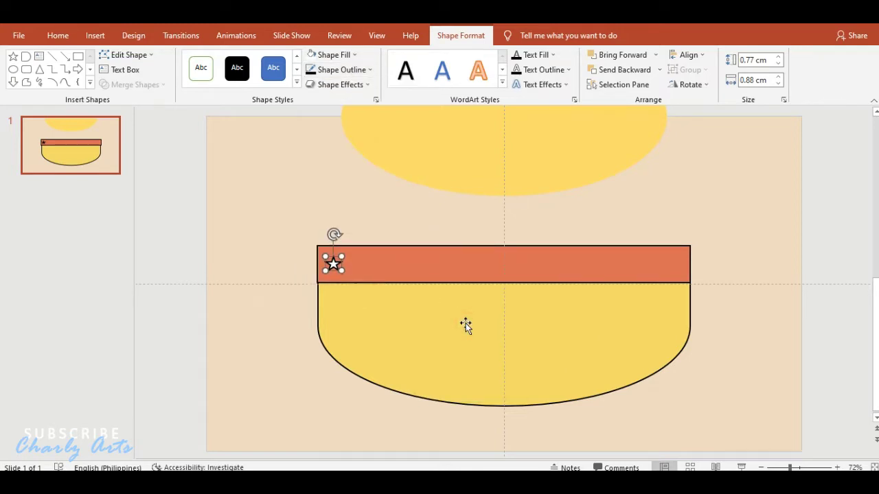
key("ctrl+Up")
key("ctrl+v")
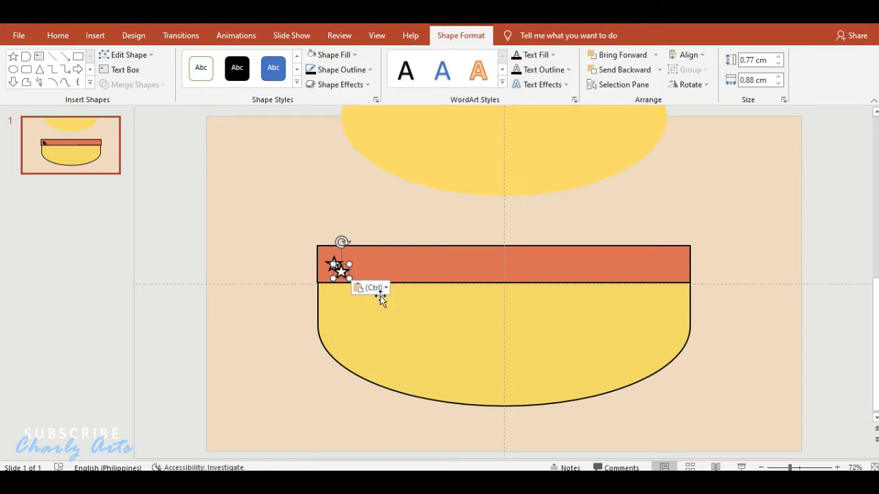
left_click_drag(340, 270, 673, 265)
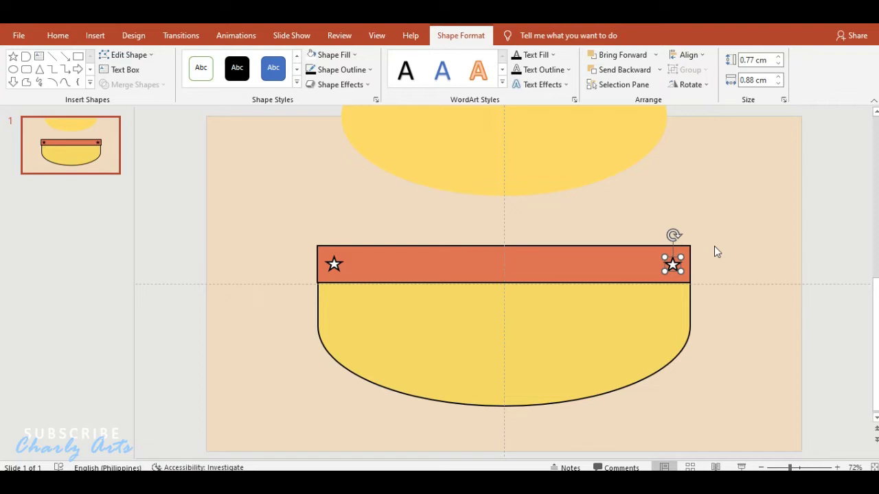
left_click(825, 206)
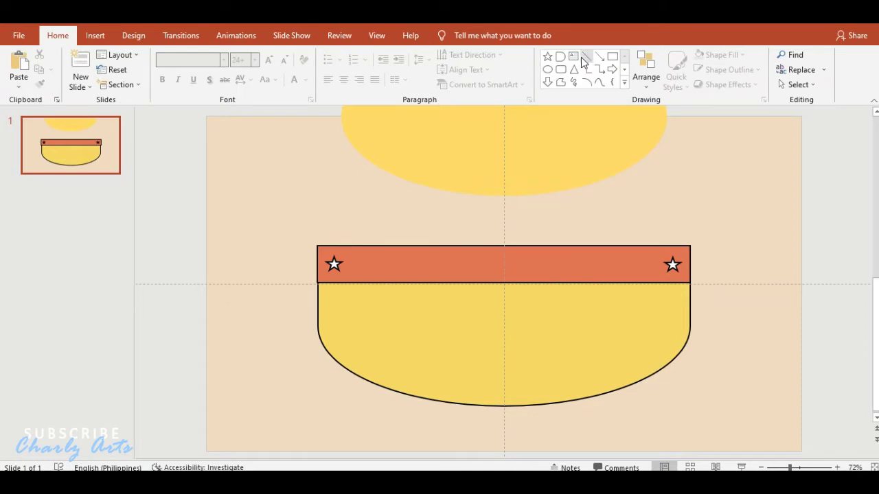
Add a text box reading 'GROUP 8' on the yellow shape
left_click(575, 58)
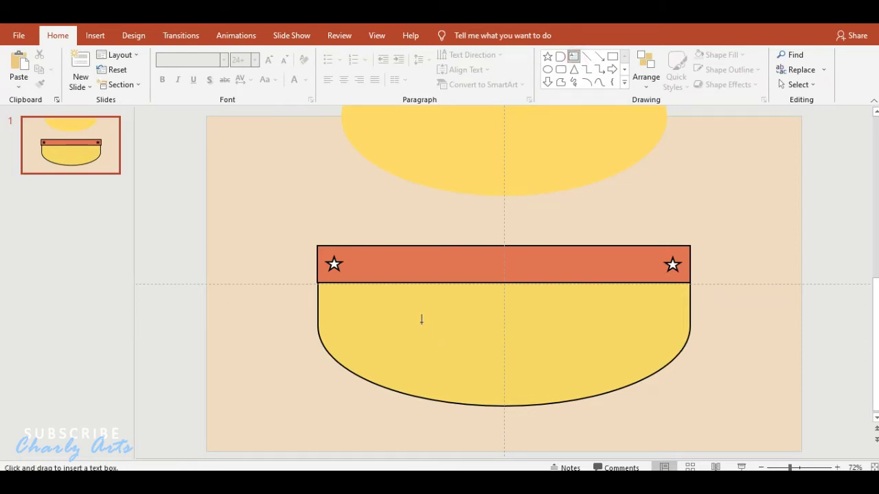
left_click_drag(421, 326, 596, 381)
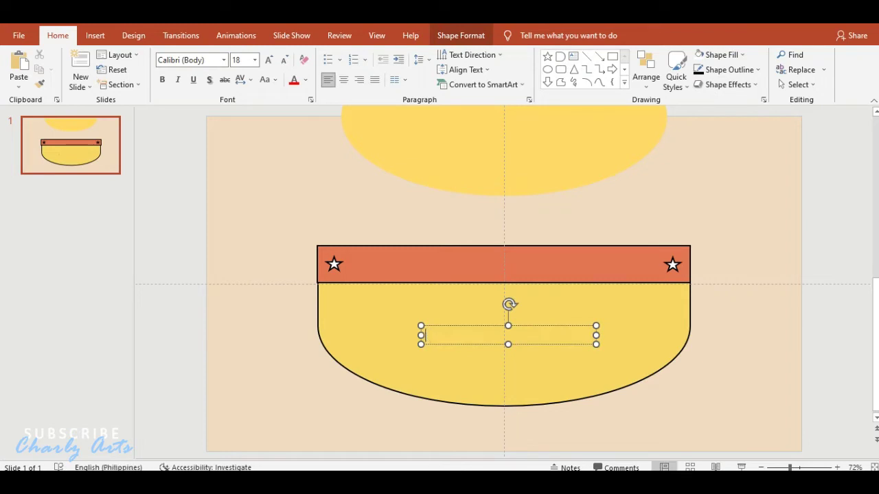
type("gro")
type("GROUP 8")
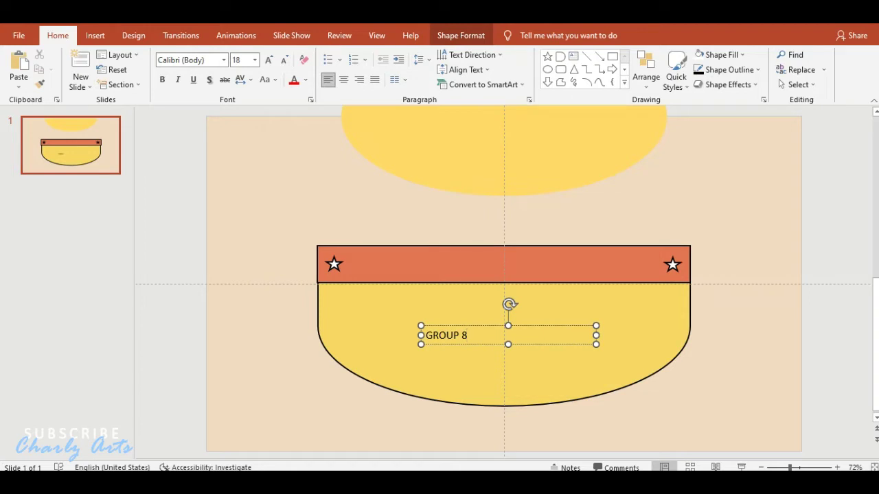
Format the GROUP 8 text as centred Arial Black at 48 pt
key("ctrl+a")
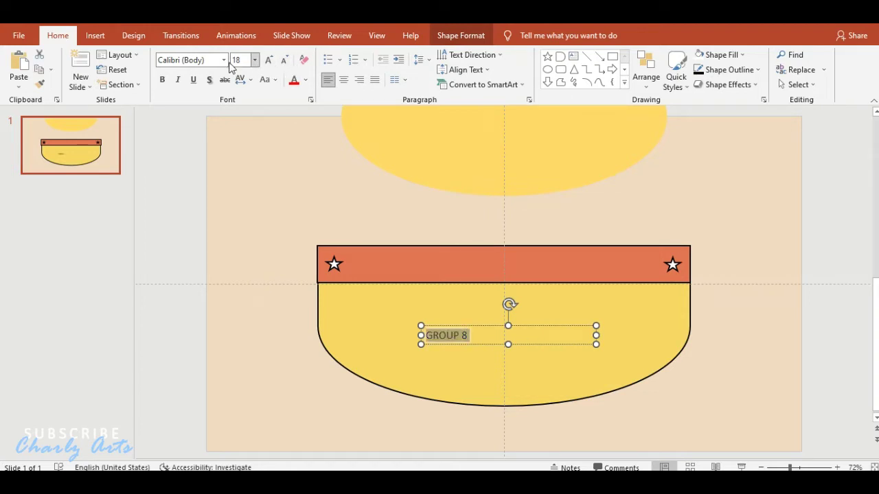
left_click(224, 60)
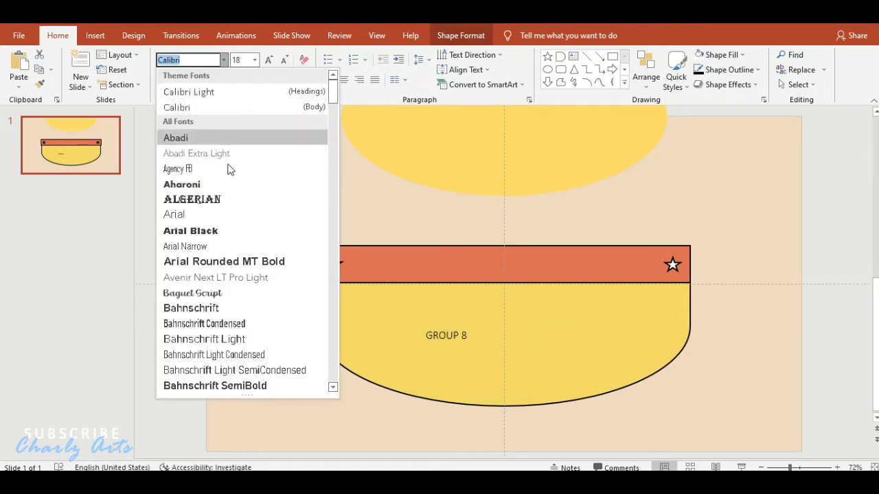
left_click(189, 231)
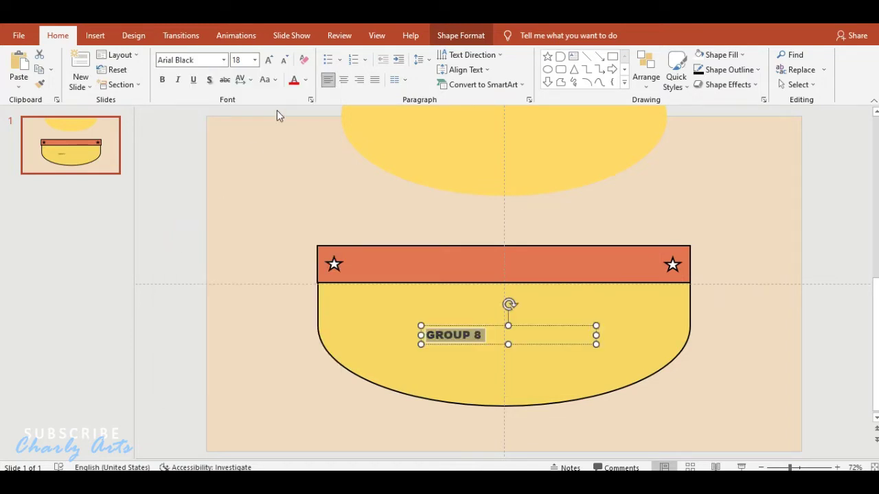
left_click(268, 60)
left_click(268, 60)
left_click(268, 60)
left_click(268, 60)
left_click(343, 79)
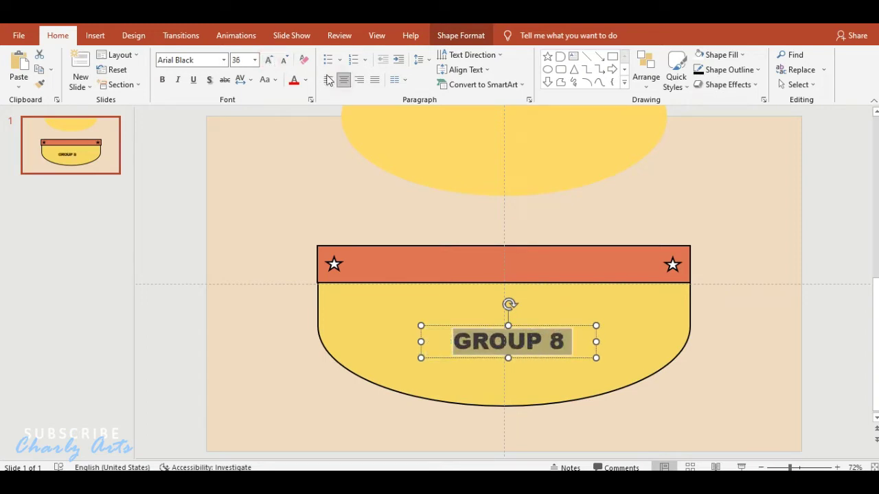
left_click(270, 60)
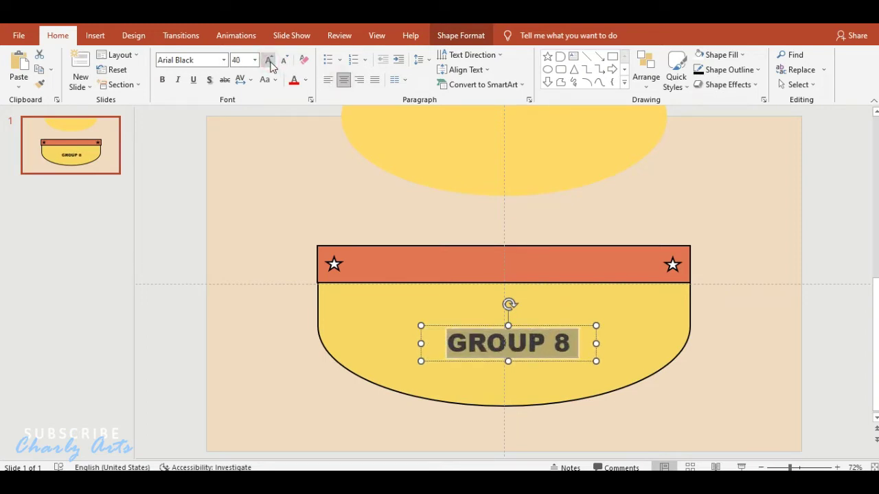
left_click(268, 60)
left_click(268, 59)
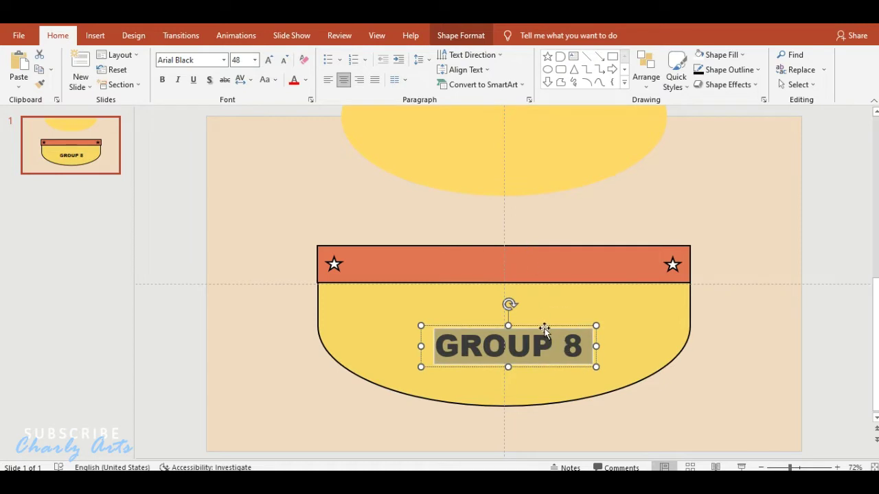
Centre the GROUP 8 box on the yellow shape and colour the text Gold Lighter 80%
left_click_drag(541, 328, 537, 321)
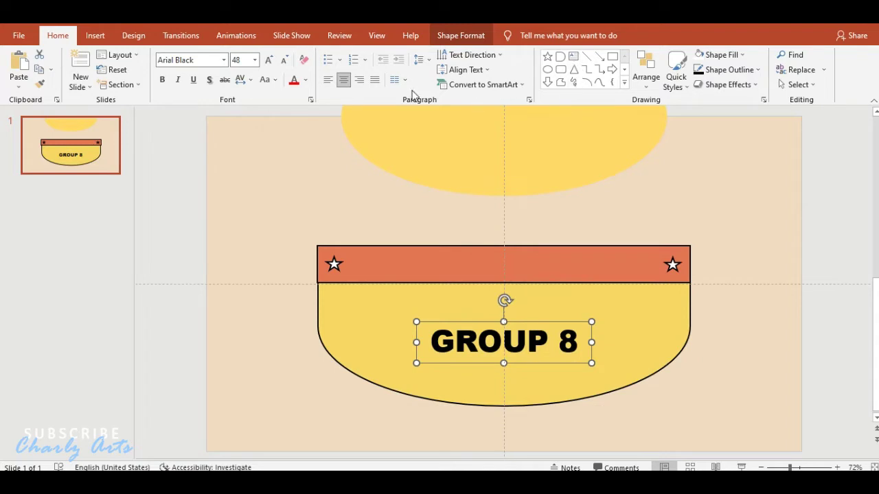
left_click(305, 80)
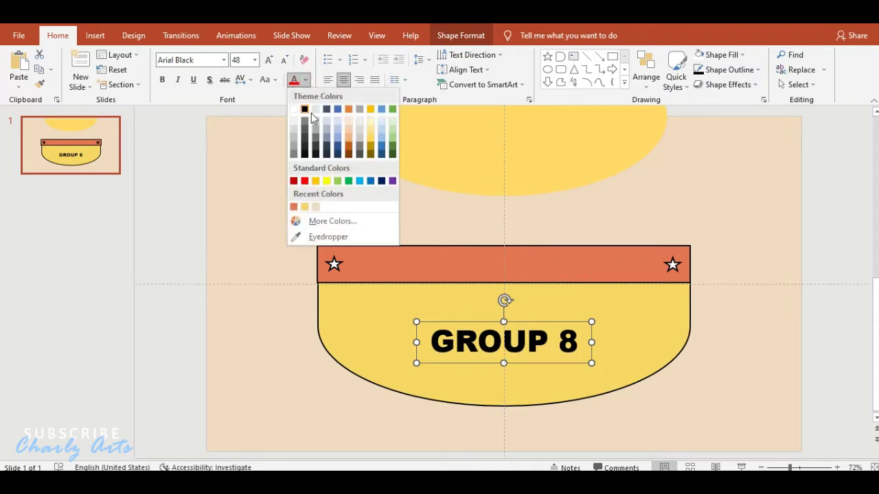
left_click(369, 122)
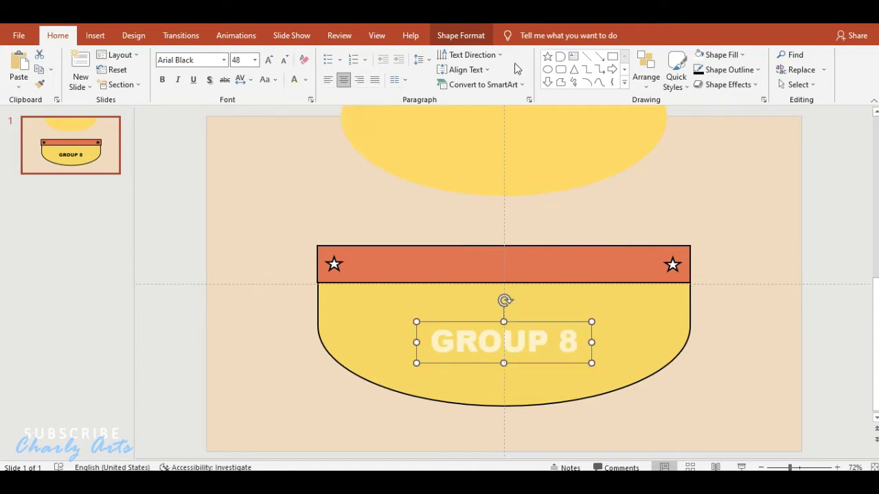
left_click(575, 57)
Add a centred 'Grade and Section:' text box in the orange band between the stars
left_click_drag(402, 261, 574, 274)
type("Grade and Section")
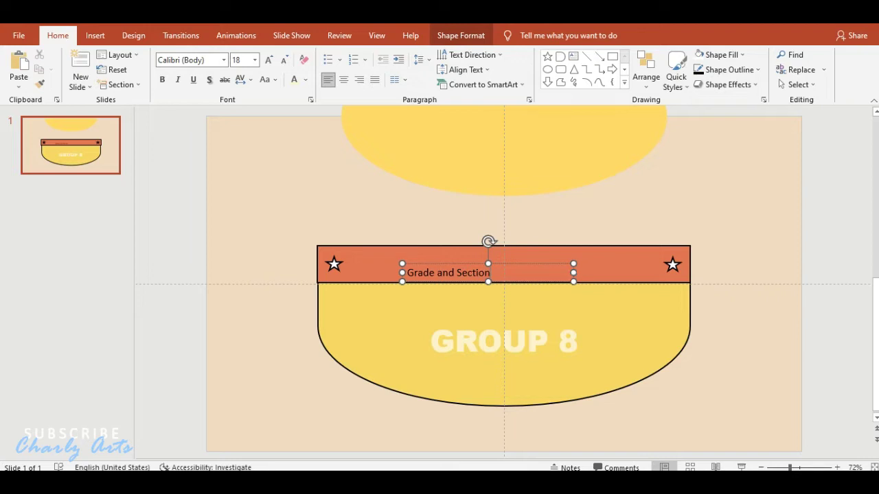
type(":")
left_click(343, 80)
left_click_drag(548, 264, 567, 258)
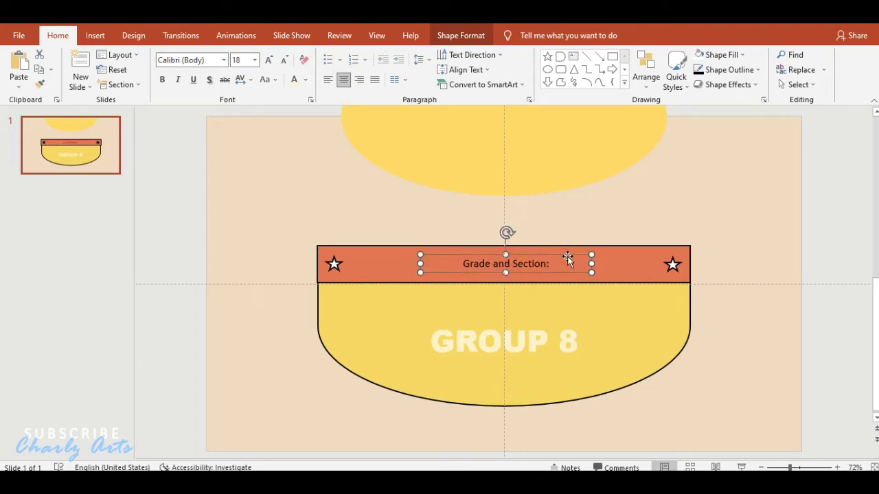
left_click(672, 192)
left_click(612, 54)
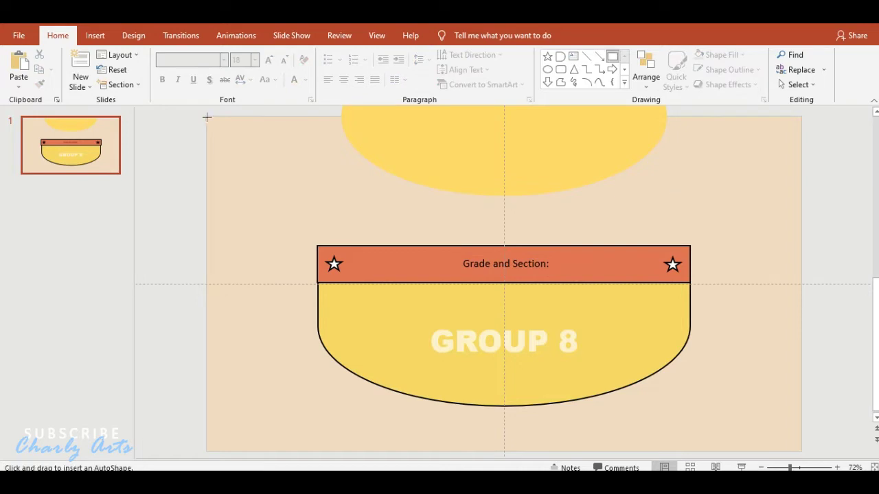
Draw a thin full-height white bar along the slide's left edge
left_click_drag(207, 118, 245, 445)
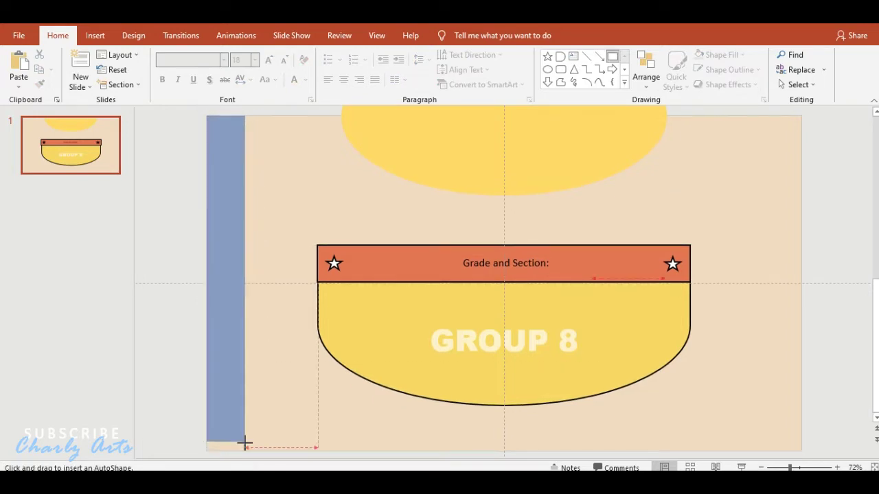
left_click_drag(245, 444, 228, 450)
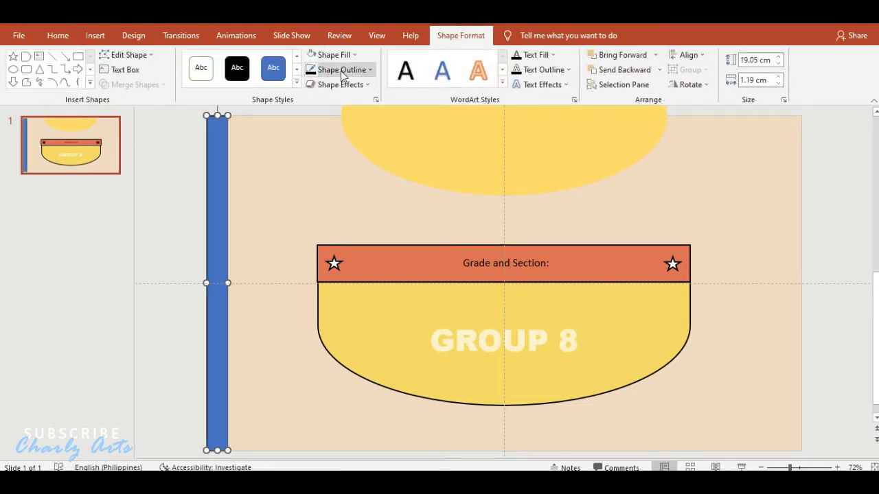
left_click(342, 72)
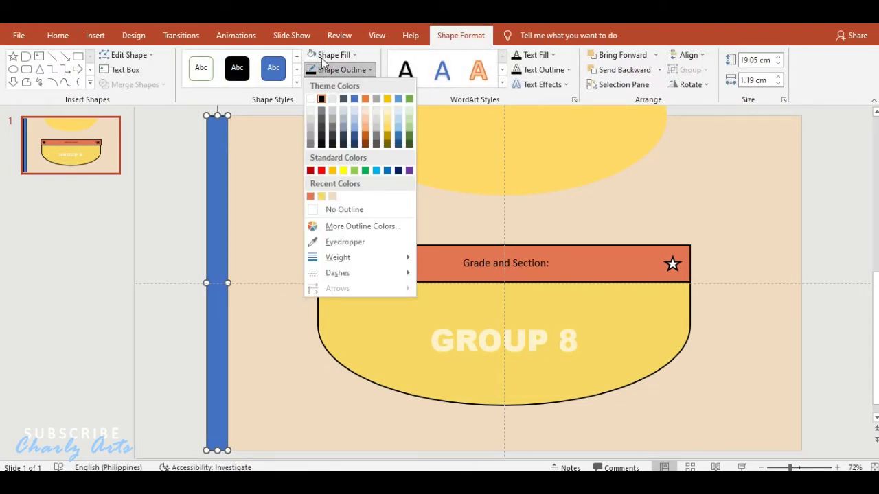
left_click(327, 56)
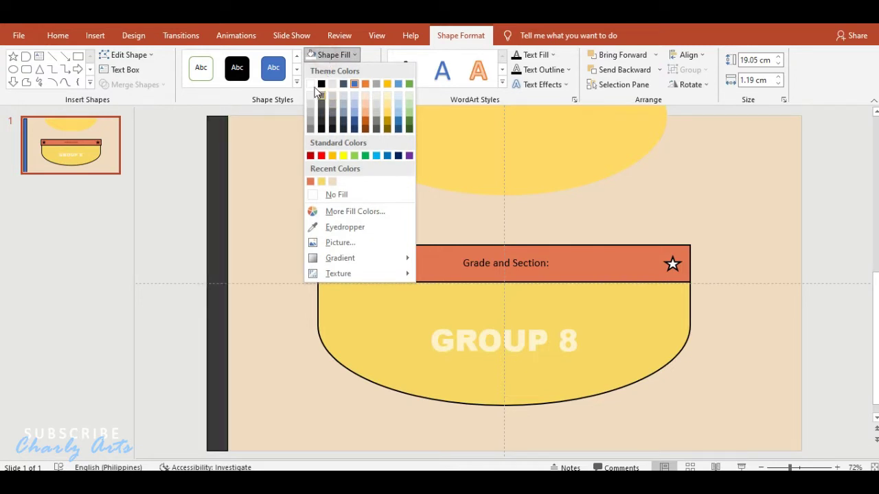
left_click(311, 83)
left_click(205, 154)
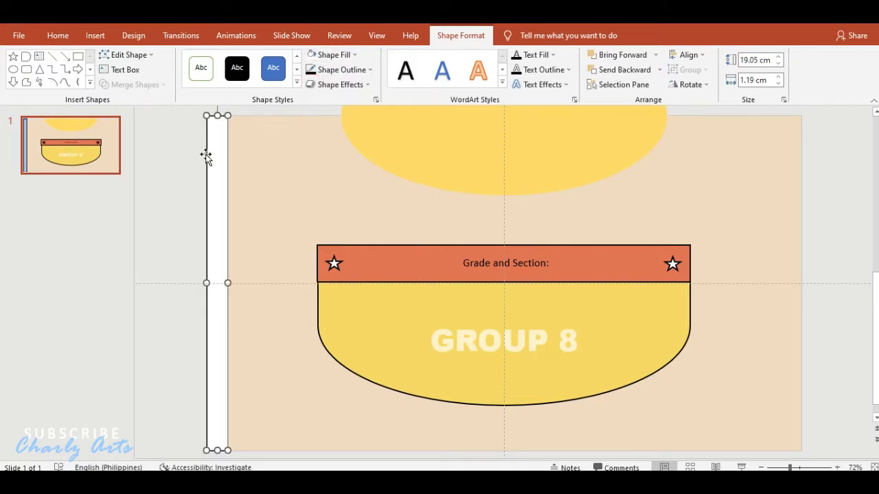
left_click_drag(212, 158, 209, 158)
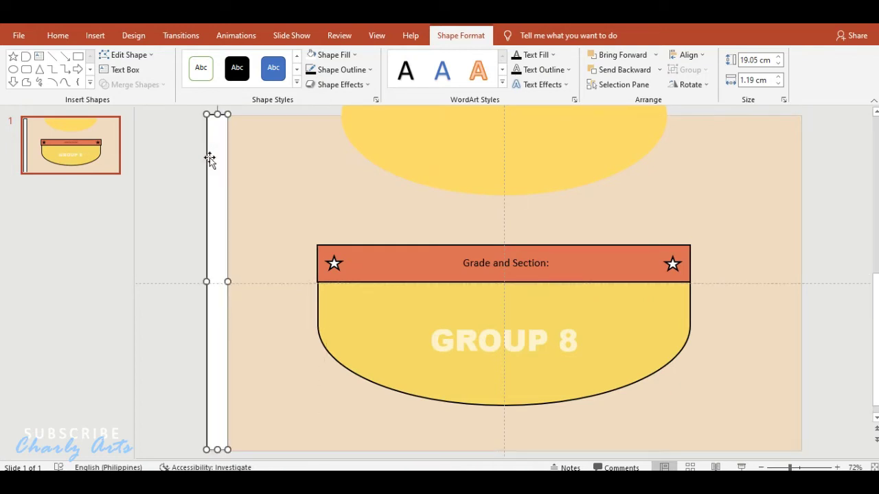
Duplicate the white bar beside it and fill the copy with the recent orange
key("ctrl+d")
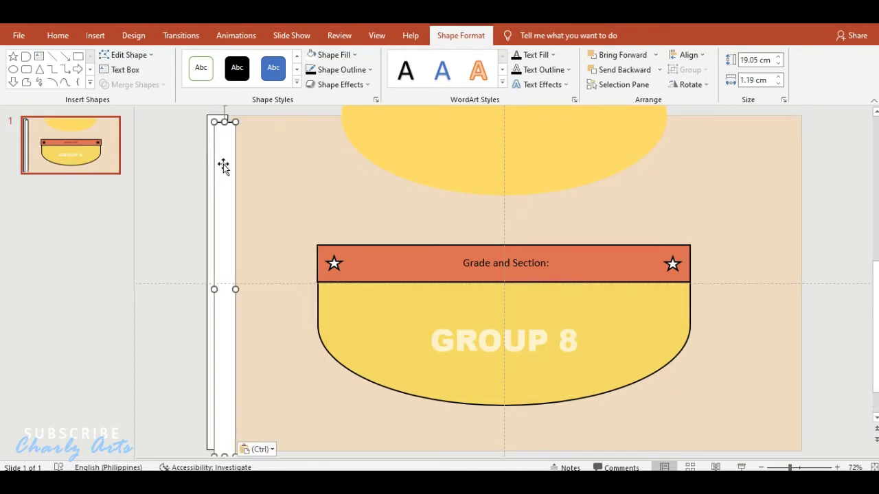
left_click_drag(232, 165, 266, 157)
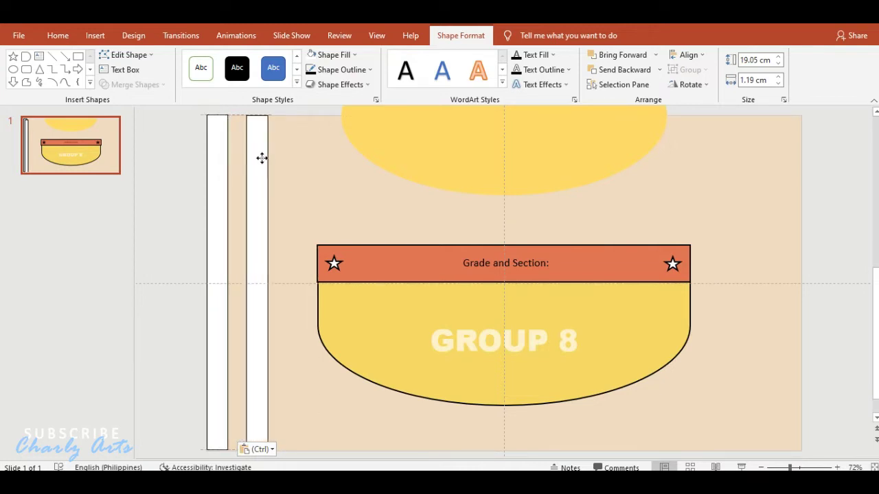
left_click_drag(267, 158, 267, 157)
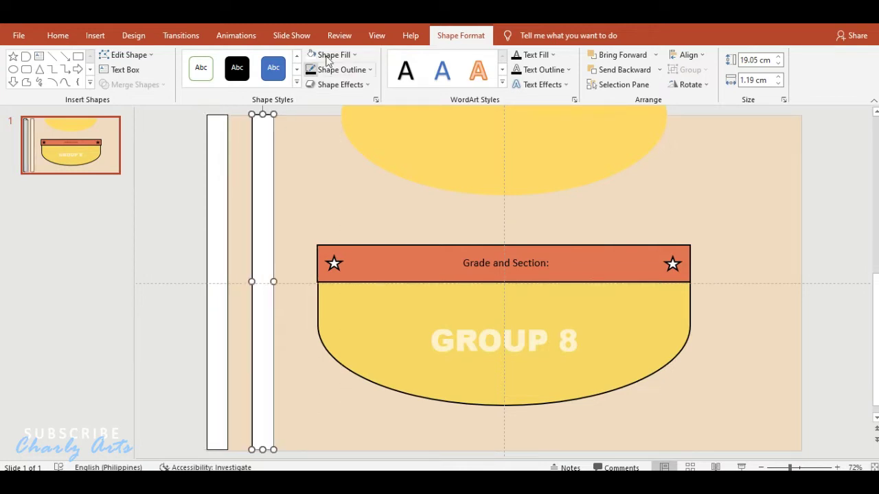
left_click(337, 58)
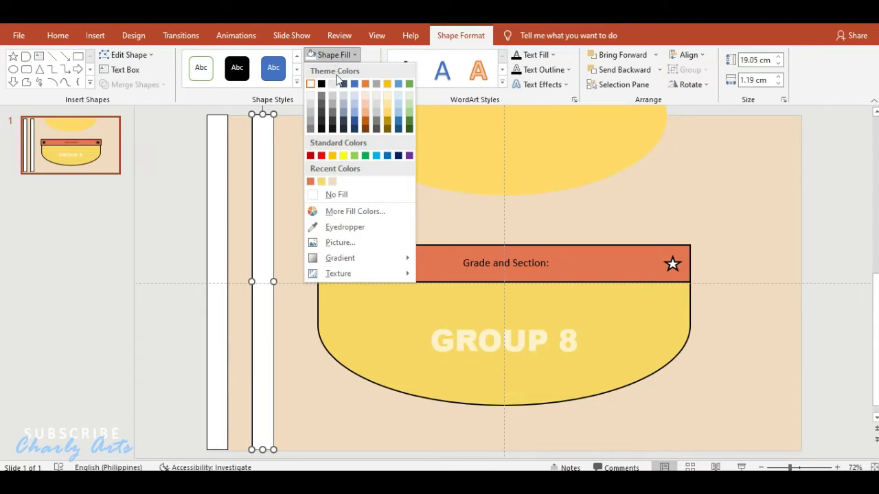
left_click(312, 182)
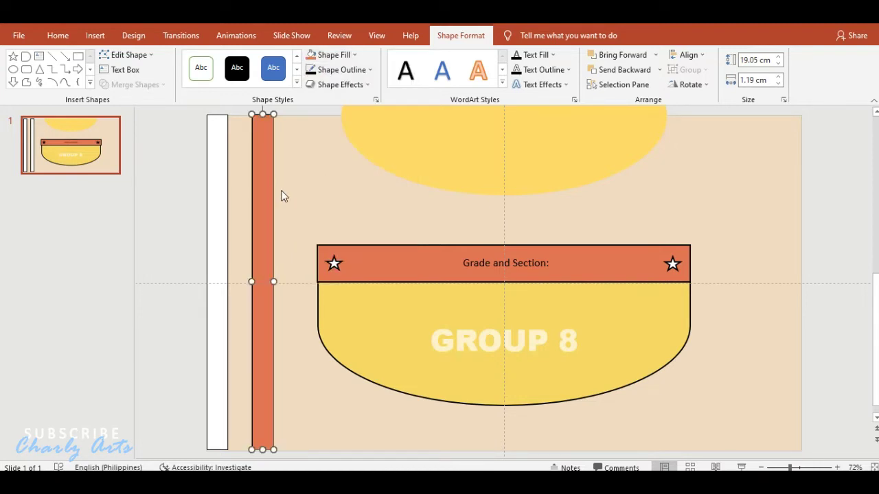
Add a white bar right of the orange one and copy the three-bar set to the right side
left_click(217, 199)
mouse_move(217, 198)
left_mouse_down("ctrl")
mouse_move(296, 184)
mouse_move(261, 180)
mouse_move(292, 185)
left_mouse_up("ctrl")
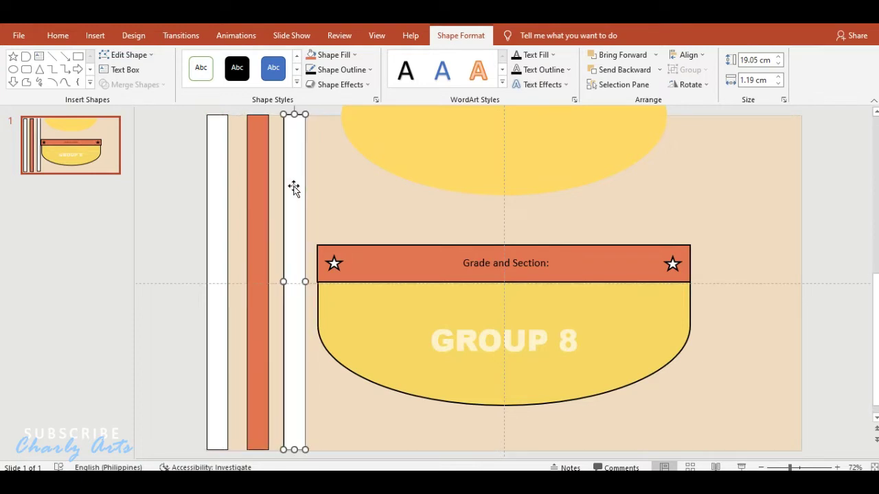
left_click(258, 196, "shift")
left_click(218, 199, "shift")
left_click_drag(218, 199, 712, 207, "ctrl")
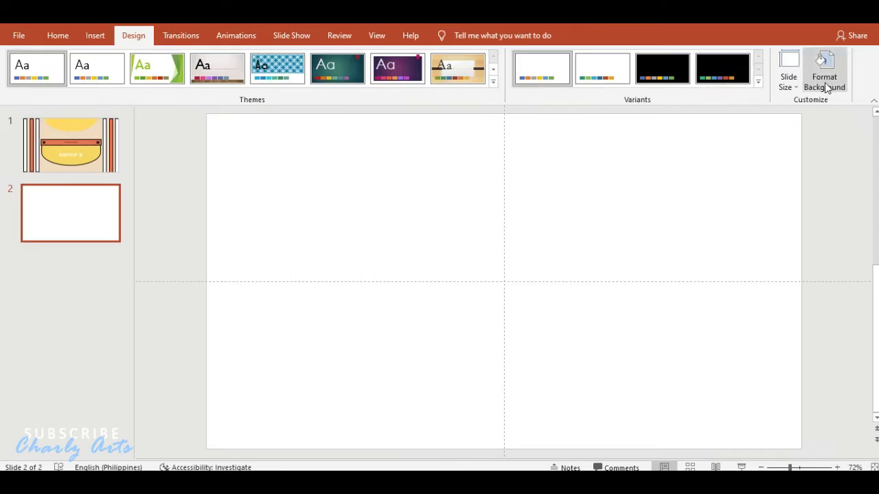
Set slide 2's background to the recent light peach colour
left_click(824, 77)
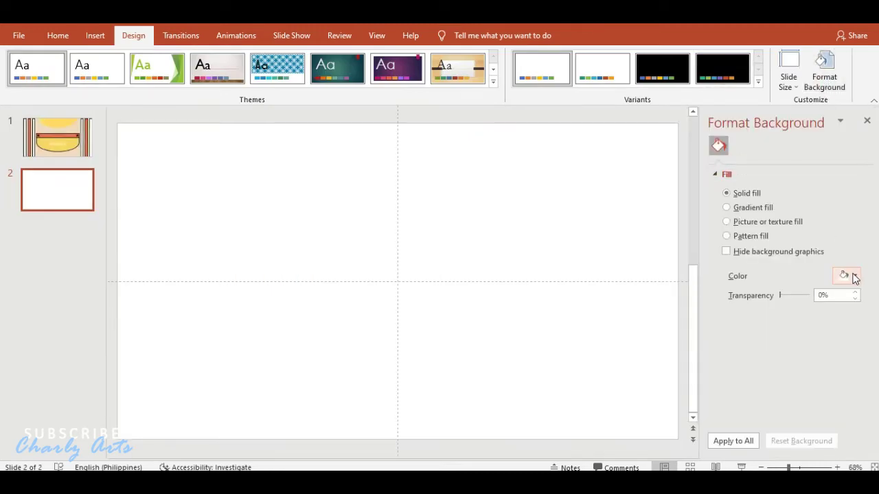
left_click(851, 276)
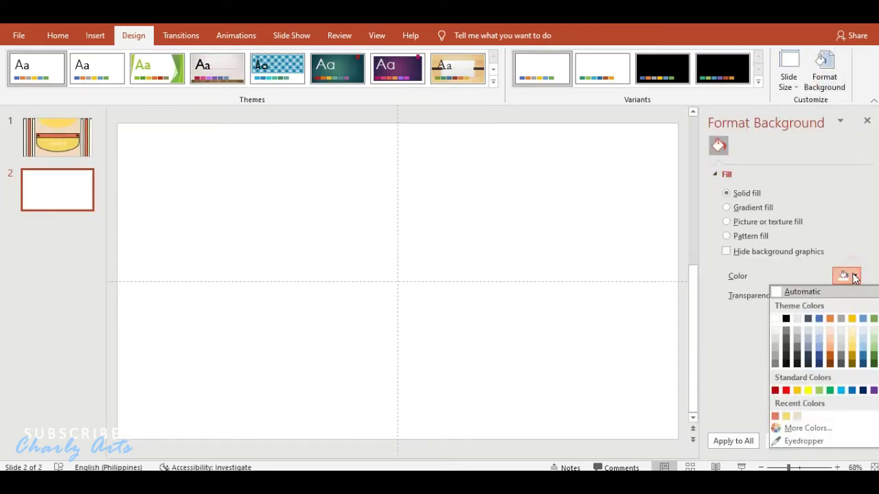
left_click(796, 416)
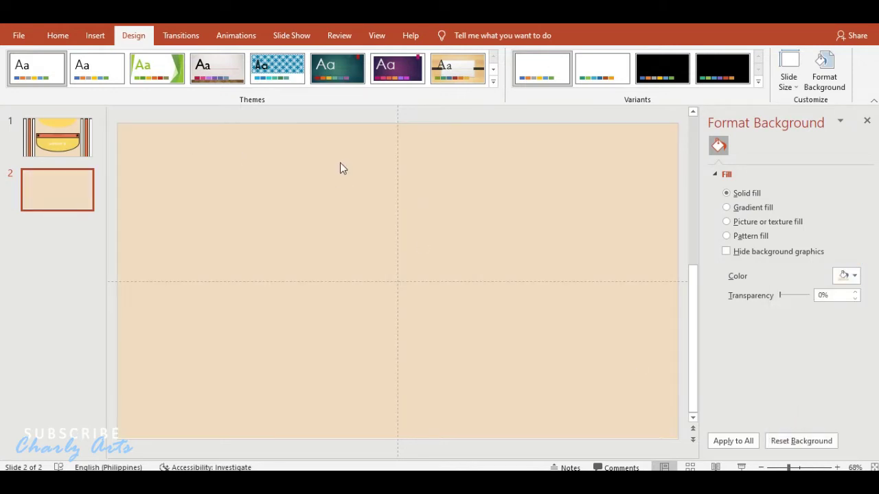
Draw a wide rectangle spanning the middle of slide 2
left_click(95, 35)
left_click(208, 72)
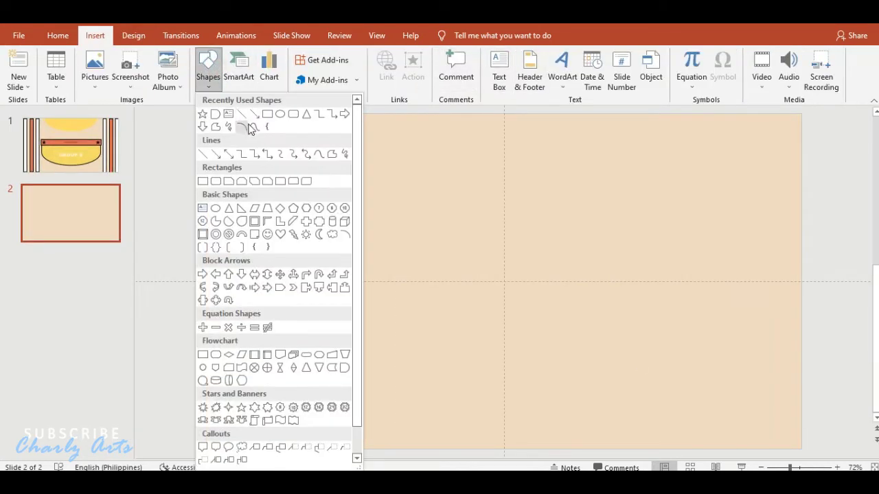
left_click(267, 114)
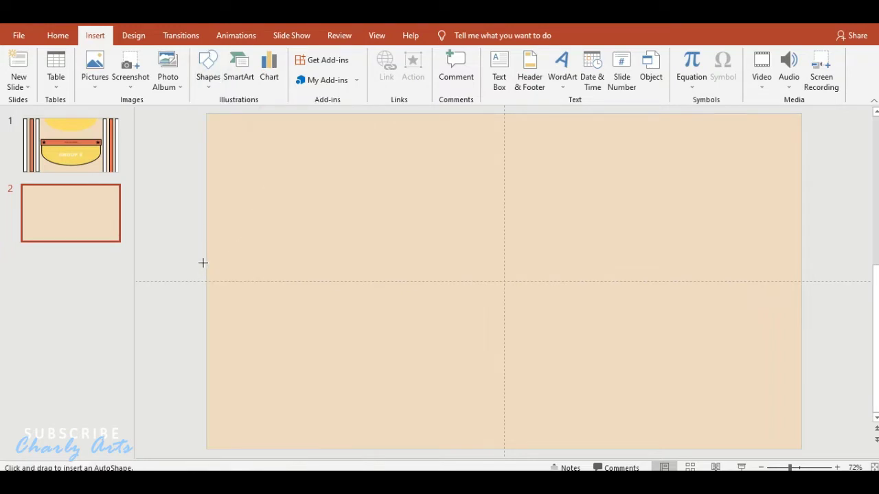
left_click_drag(206, 259, 801, 303)
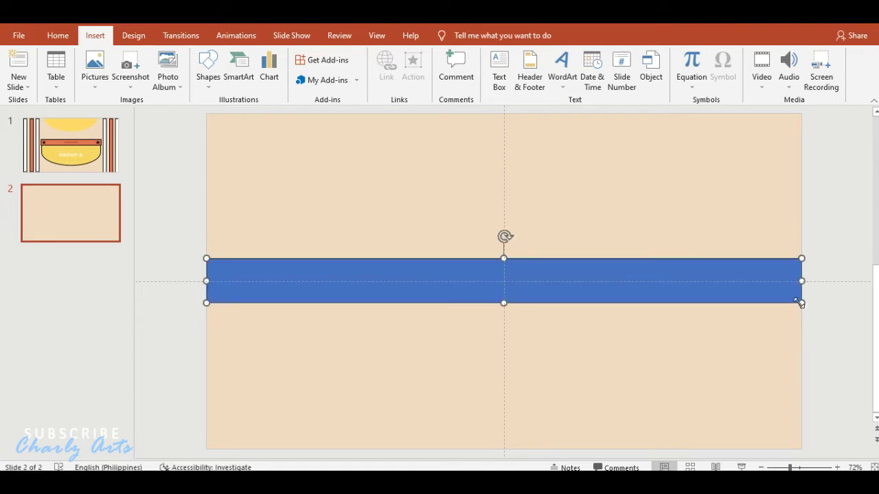
Fill the full-width bar with the recent orange and give it a 2¼ pt outline
left_click(310, 55)
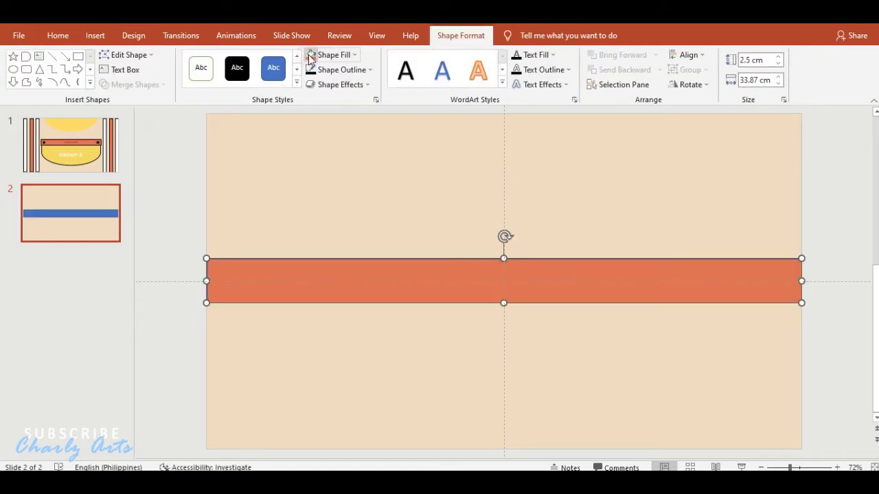
left_click(343, 70)
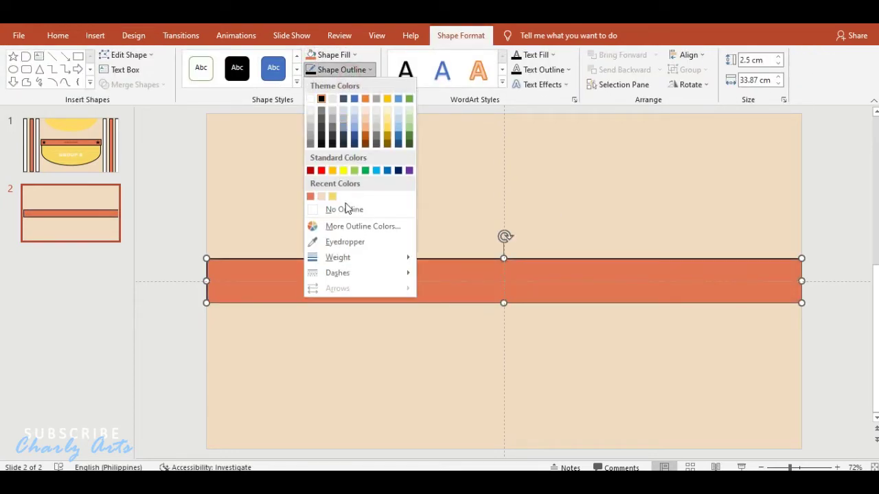
mouse_move(346, 263)
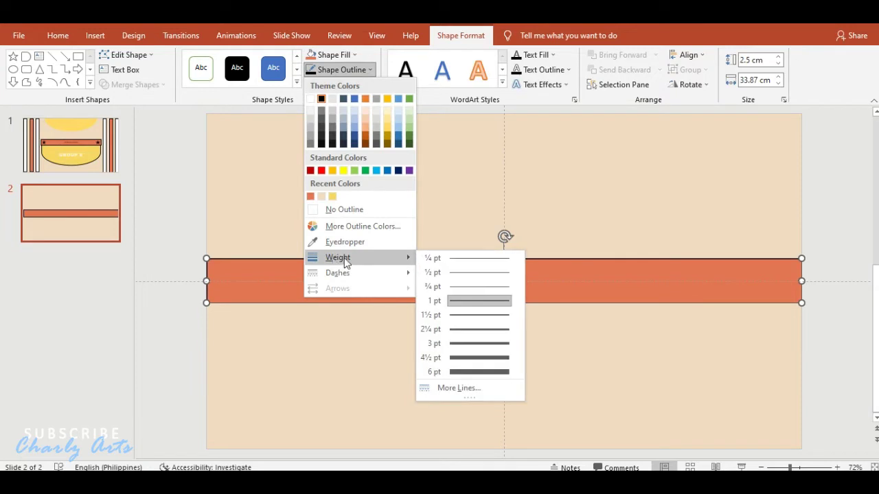
left_click(466, 331)
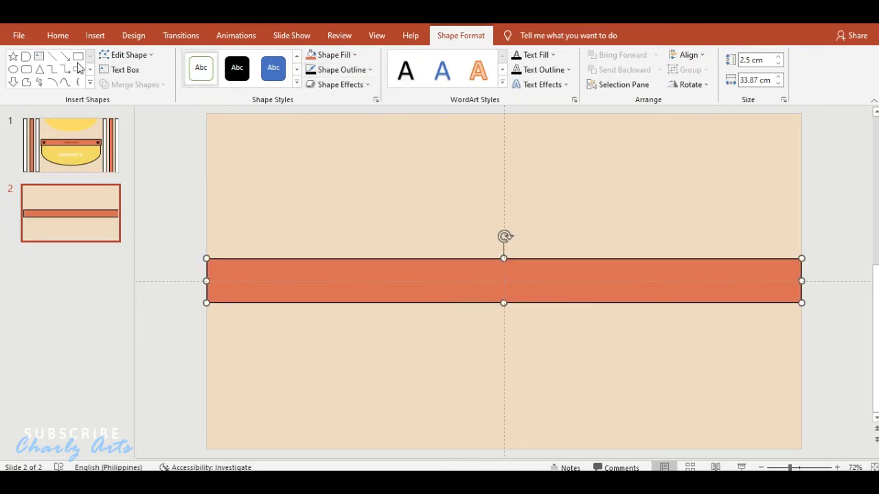
Draw a light yellow rounded rectangle over the band's left end with a 2¼ pt outline
left_click(26, 71)
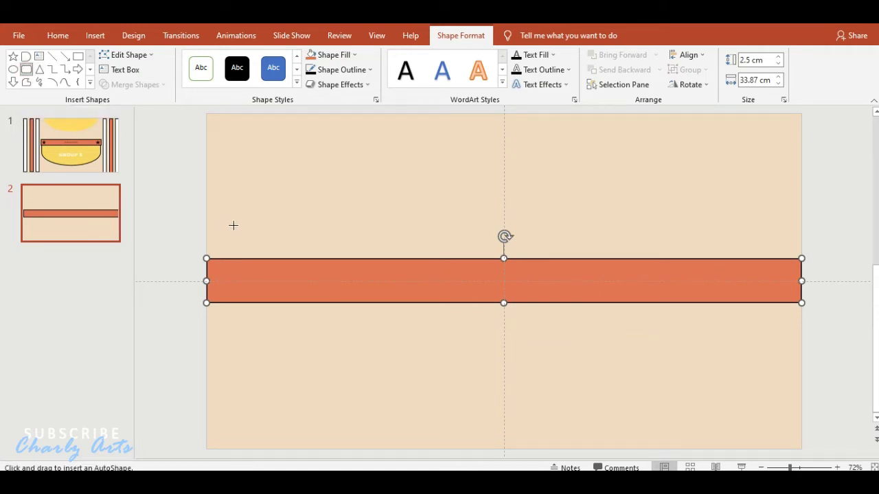
left_click_drag(230, 220, 307, 349)
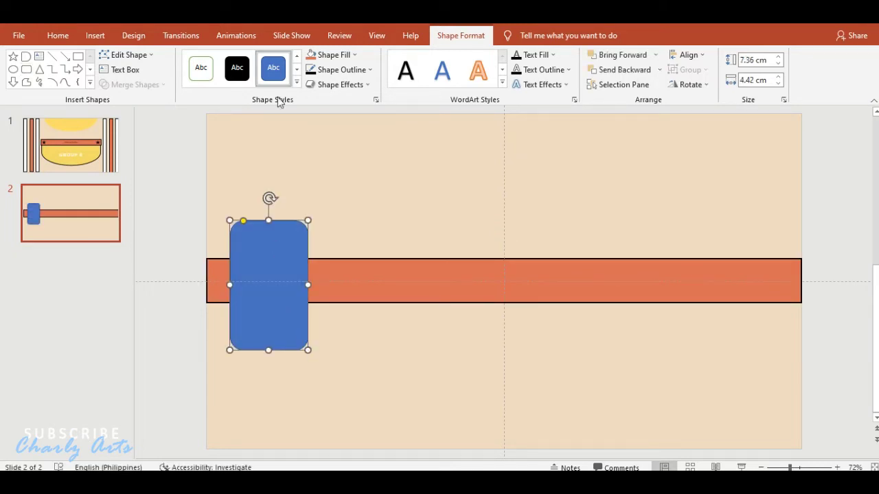
left_click(334, 56)
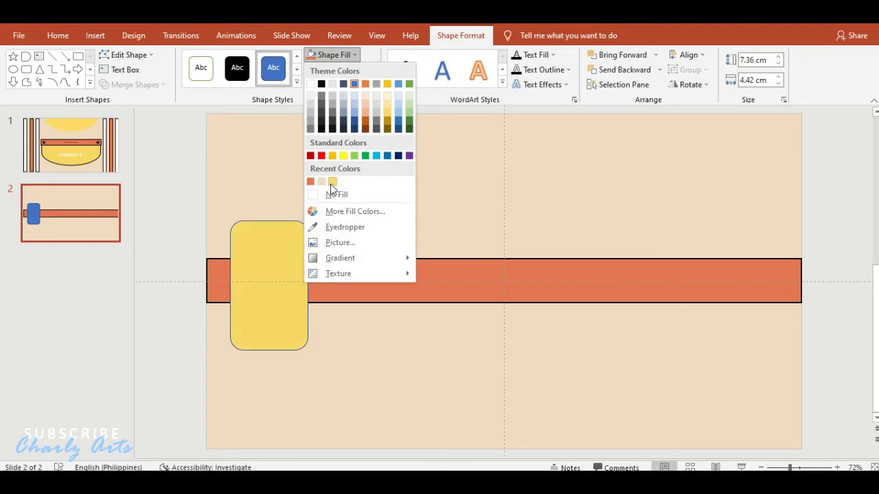
left_click(384, 105)
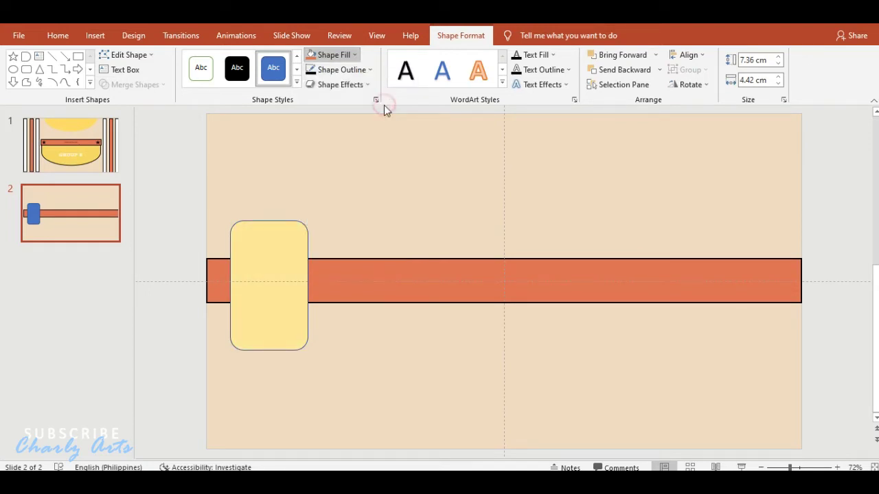
left_click(333, 70)
mouse_move(331, 259)
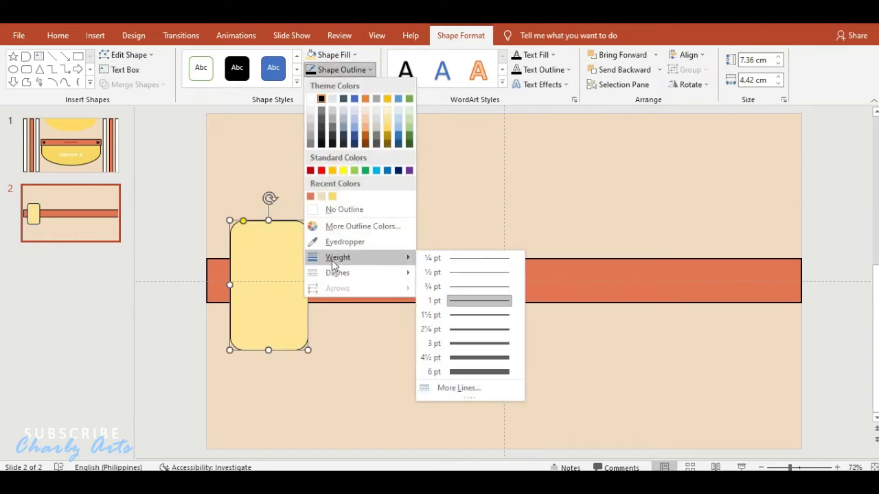
left_click(472, 327)
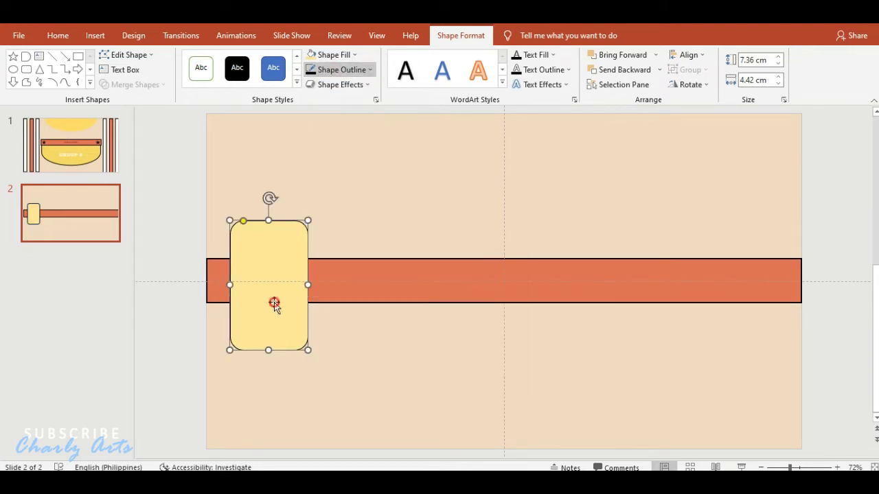
Place a copy of the rounded rectangle at the slide centre with a 2¼ pt outline
left_click_drag(275, 295, 516, 276)
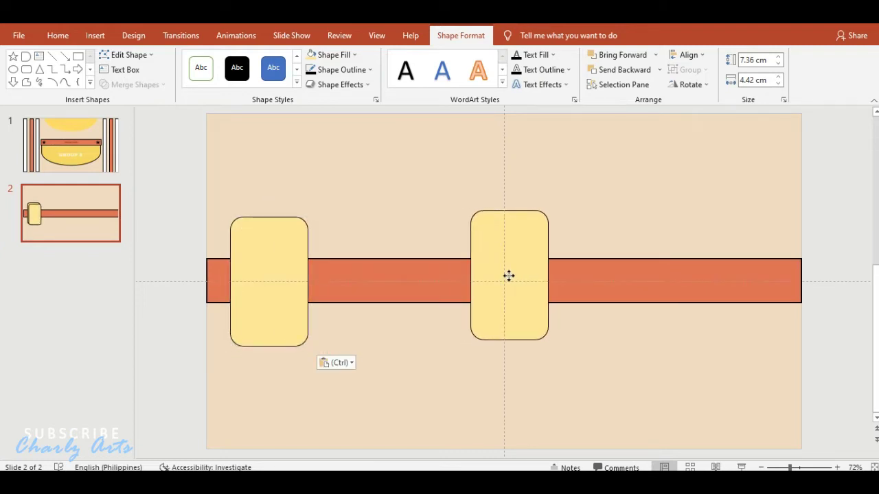
left_click_drag(516, 275, 504, 277)
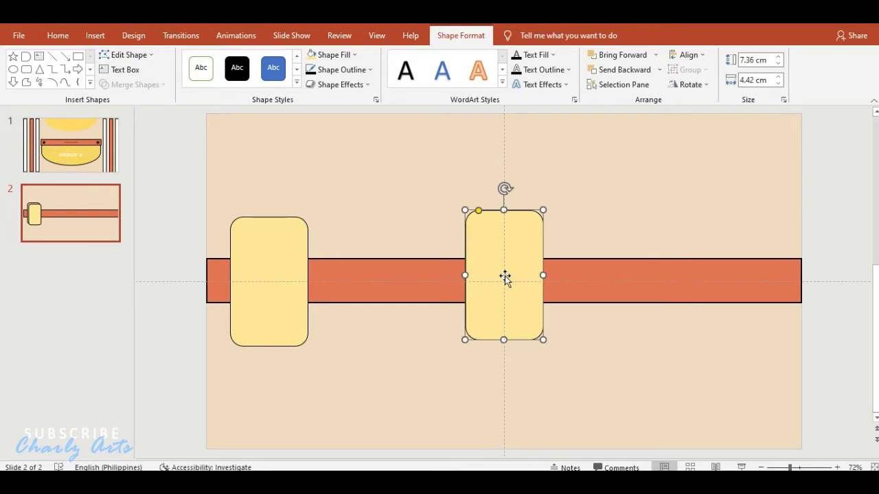
left_click(337, 71)
mouse_move(337, 258)
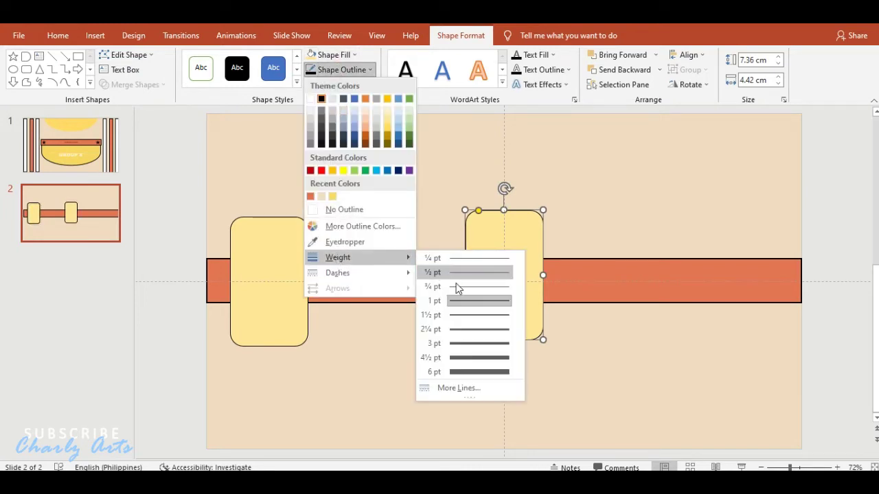
left_click(457, 329)
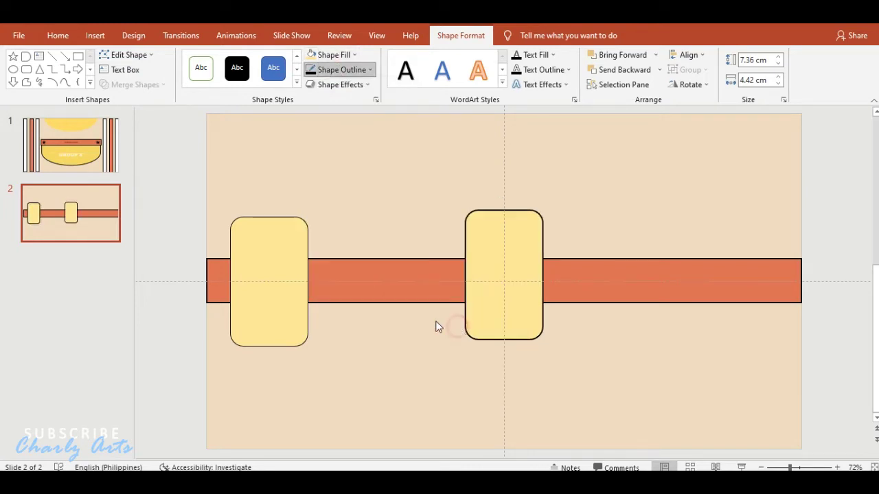
Set the left rectangle's outline weight to 2¼ pt
left_click(285, 271)
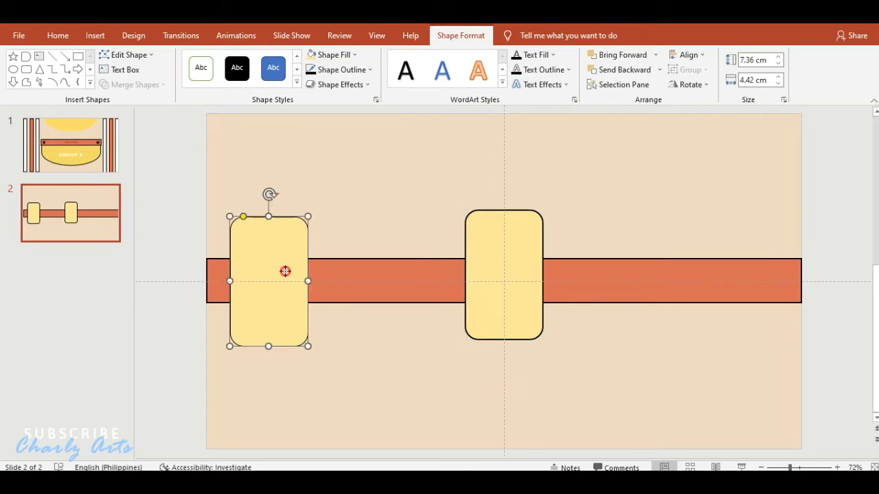
left_click(344, 70)
mouse_move(340, 257)
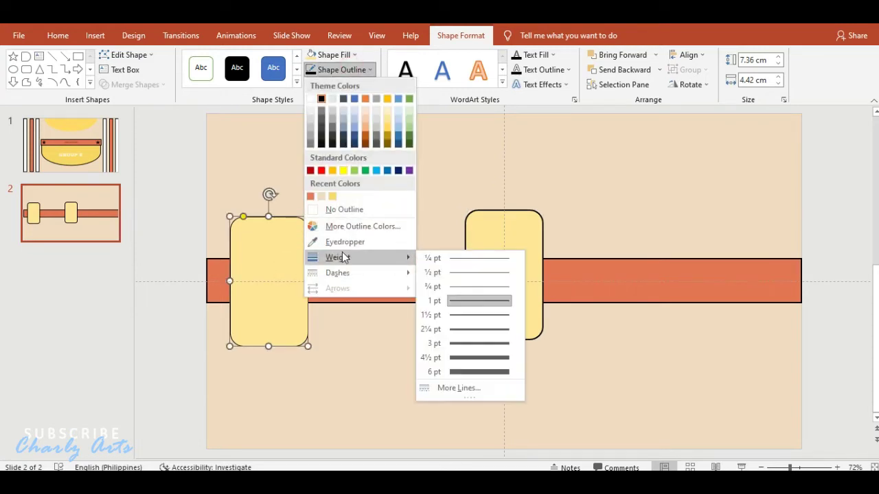
left_click(469, 348)
left_click(348, 69)
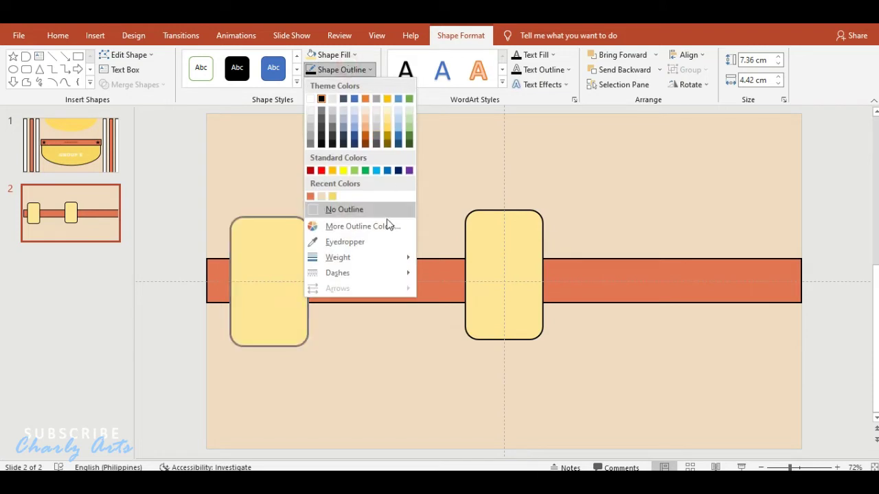
mouse_move(384, 257)
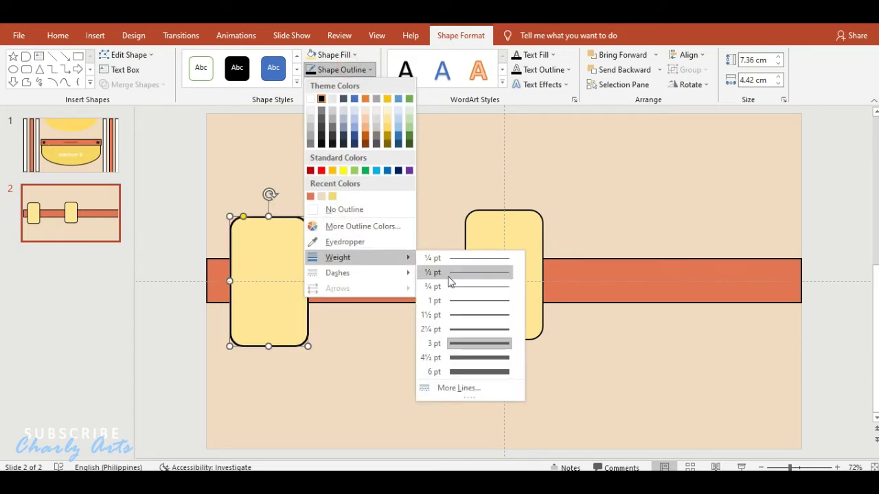
left_click(457, 328)
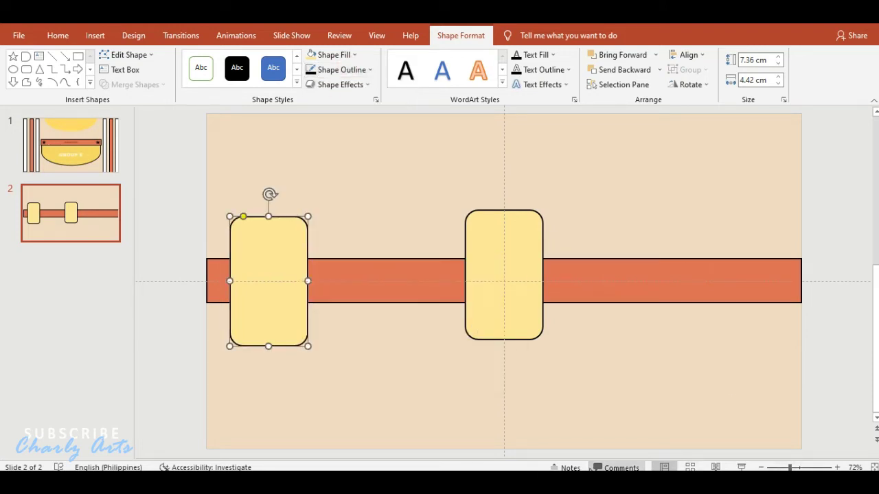
Copy the rectangles into an evenly spaced row of five along the orange bar
left_click_drag(261, 276, 379, 277, "ctrl")
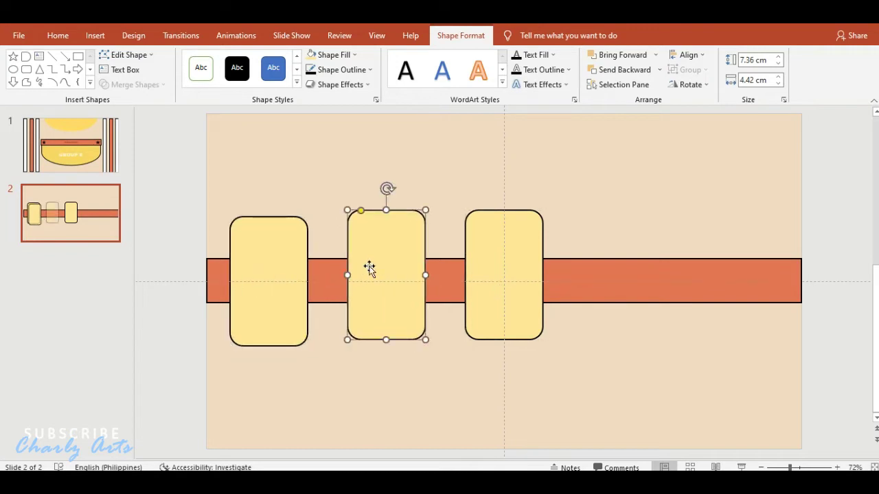
left_click(488, 276)
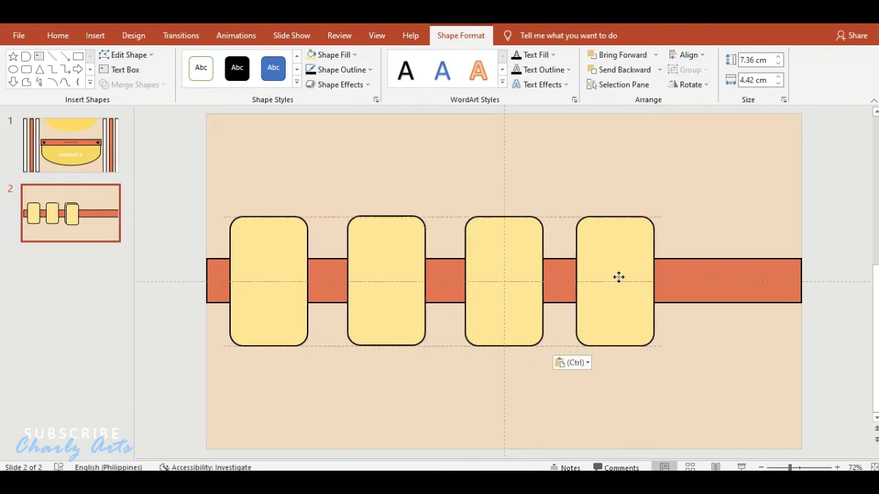
left_click_drag(488, 287, 725, 277, "ctrl")
left_click(426, 122)
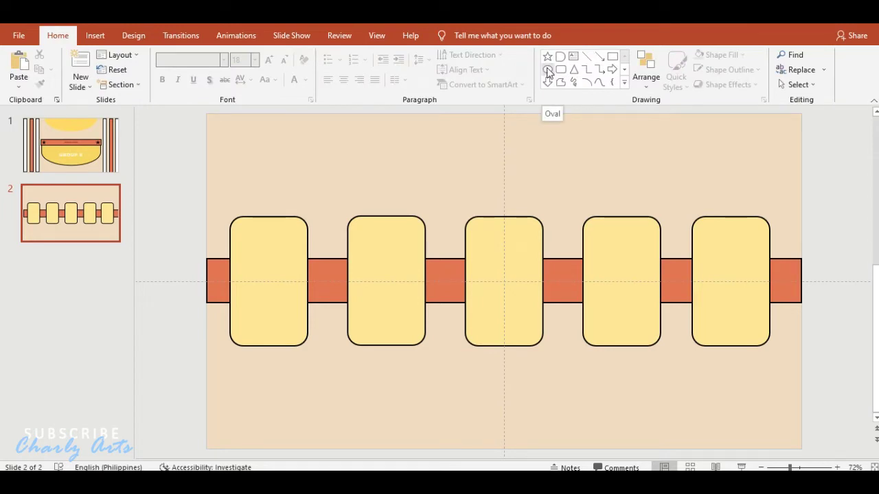
Draw a large triangle across the lower slide, sent behind the boxes and bar
left_click(573, 70)
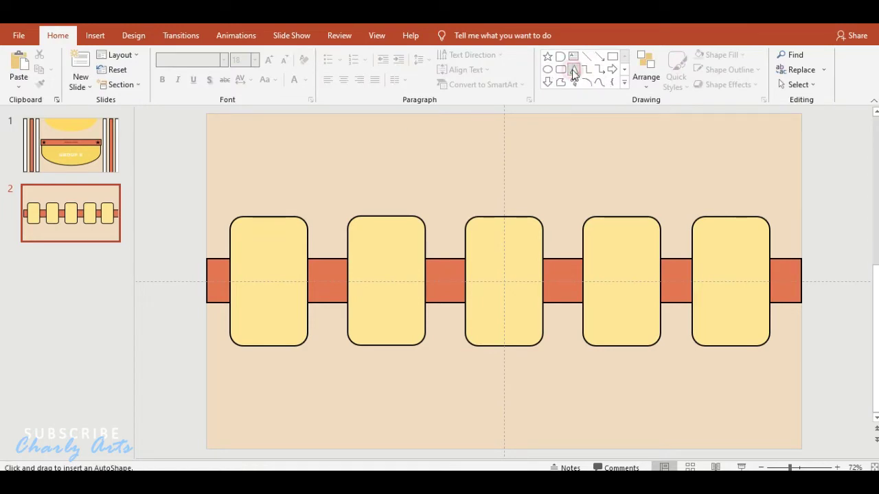
left_click_drag(360, 170, 801, 446)
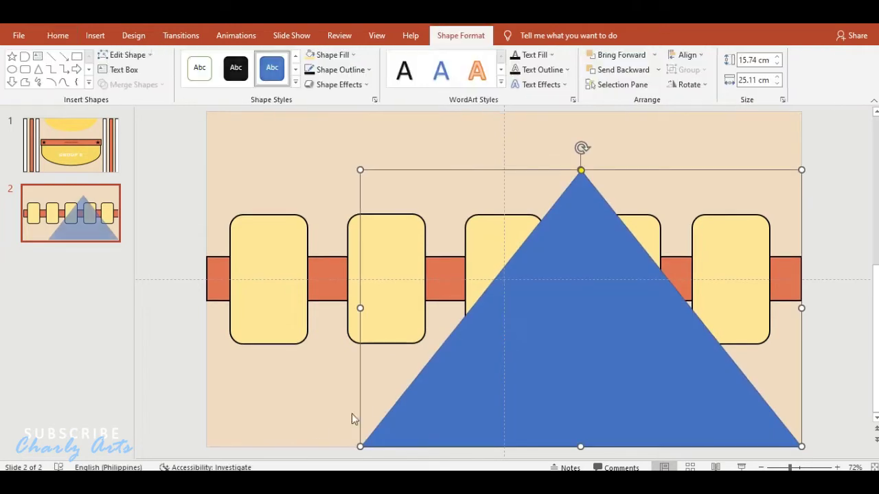
left_click_drag(359, 446, 206, 446)
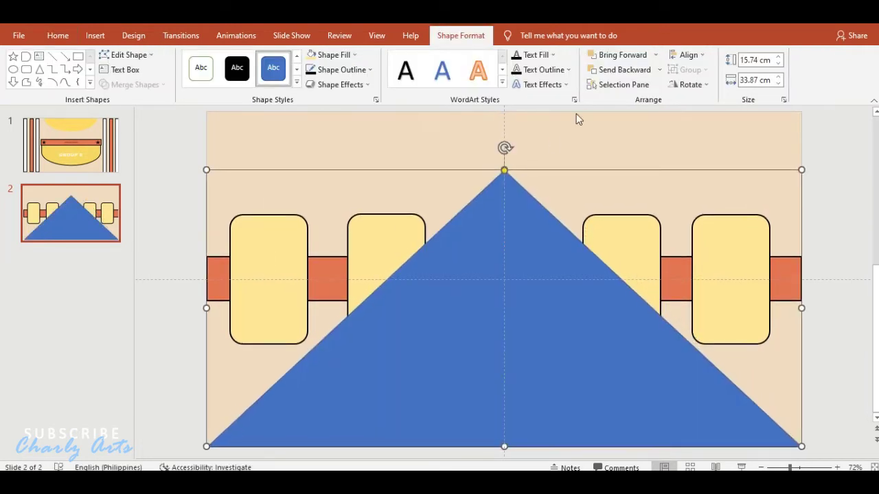
left_click(640, 69)
left_click(640, 69)
left_click(640, 70)
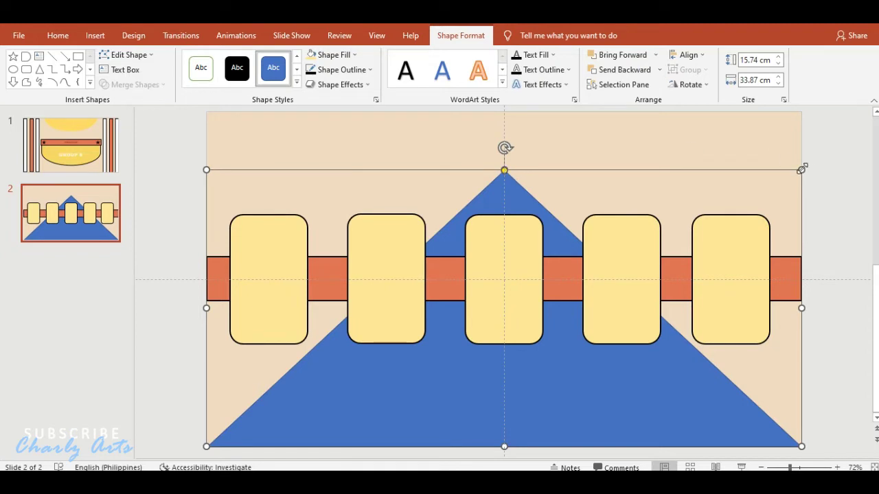
left_click_drag(802, 169, 801, 113)
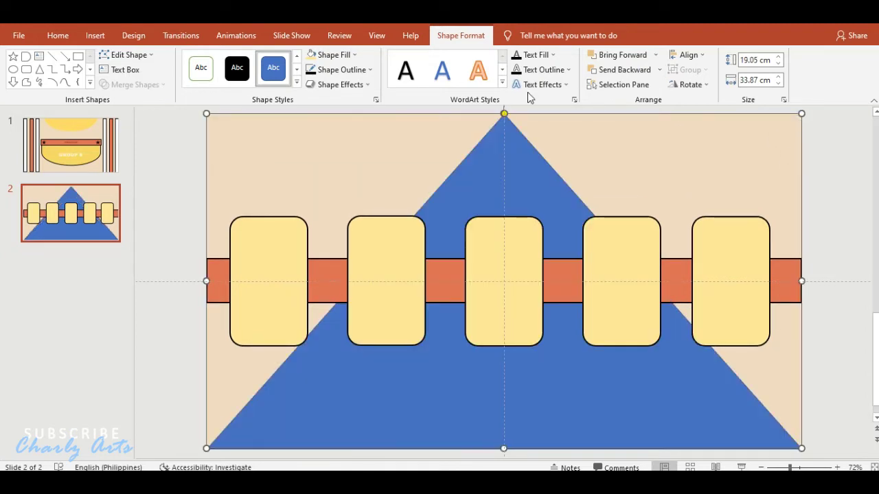
Fill the triangle white with a 2¼ pt outline and bring its tip to the bar
left_click(333, 55)
left_click(313, 84)
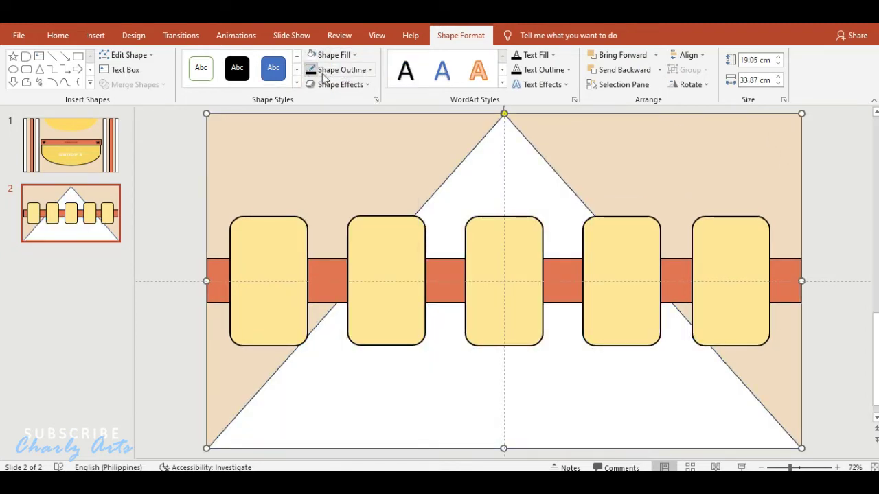
left_click(369, 69)
mouse_move(343, 257)
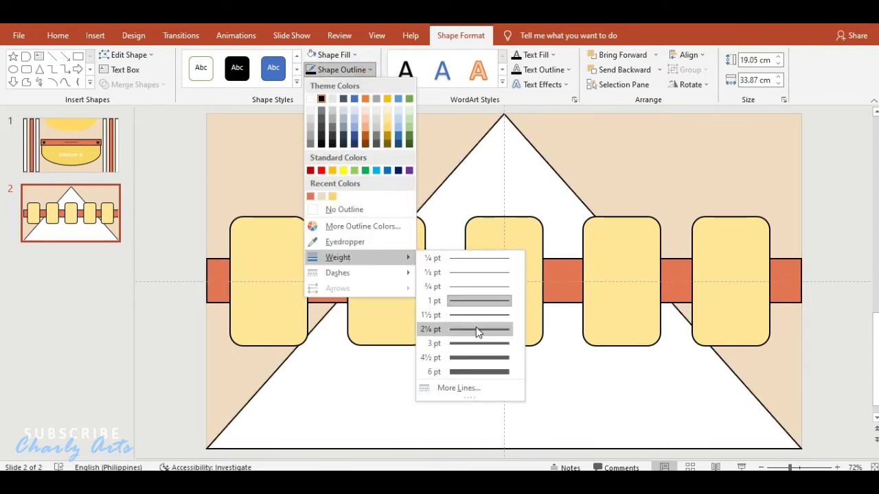
left_click(479, 330)
left_click_drag(801, 113, 802, 280)
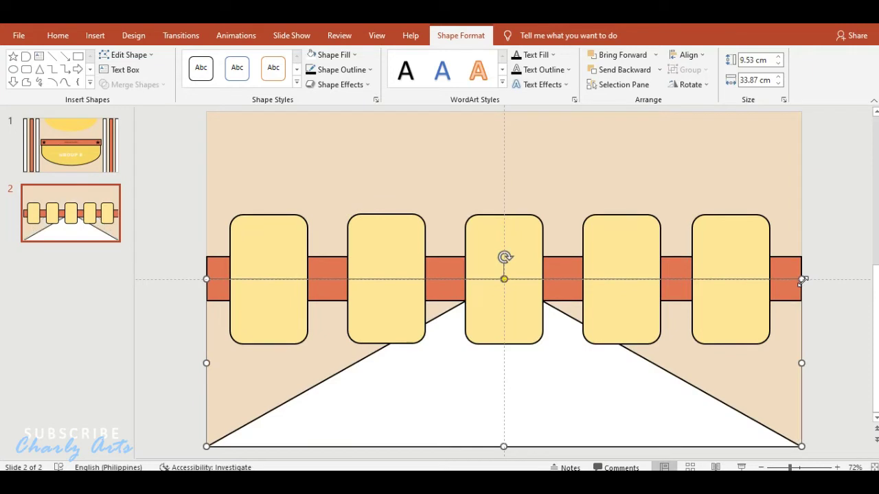
Add a vertically flipped copy of the triangle at the slide top, layered behind the boxes
key("ctrl+v")
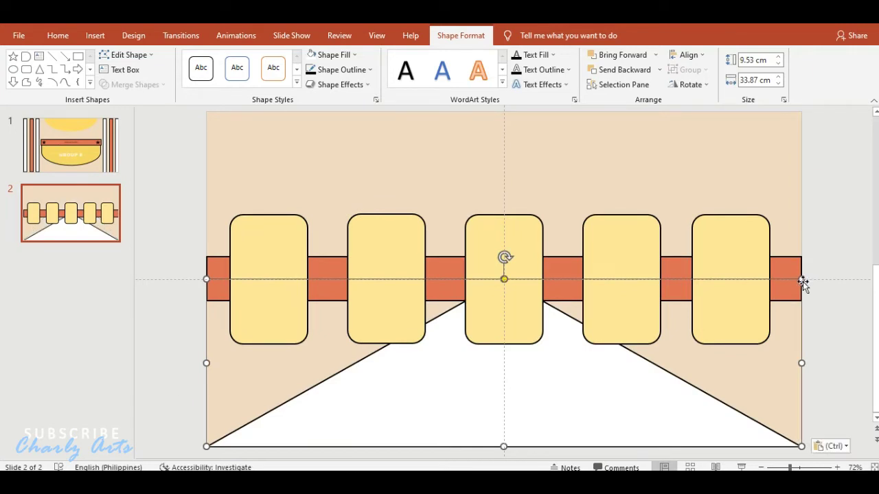
left_click(687, 85)
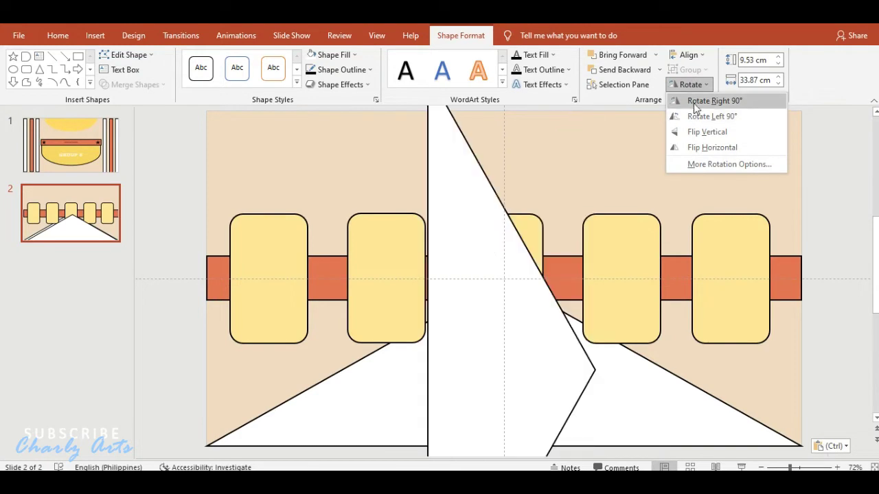
left_click(690, 139)
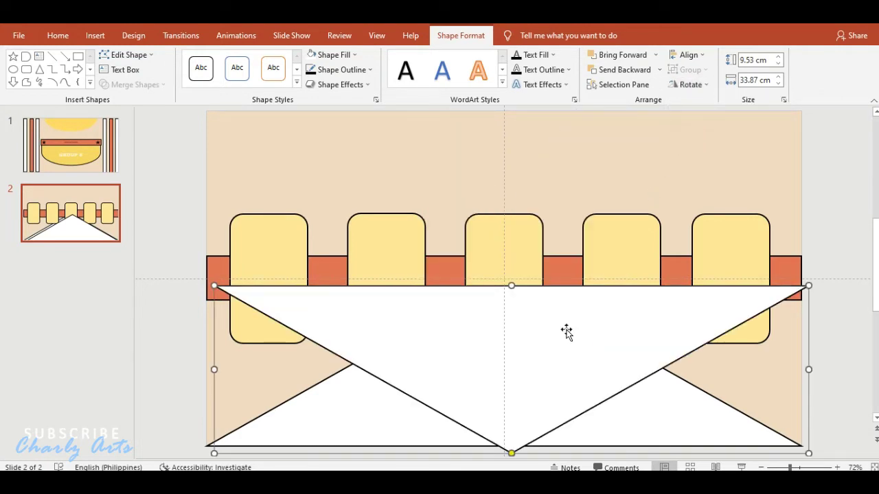
left_click_drag(563, 347, 560, 180)
left_click(634, 77)
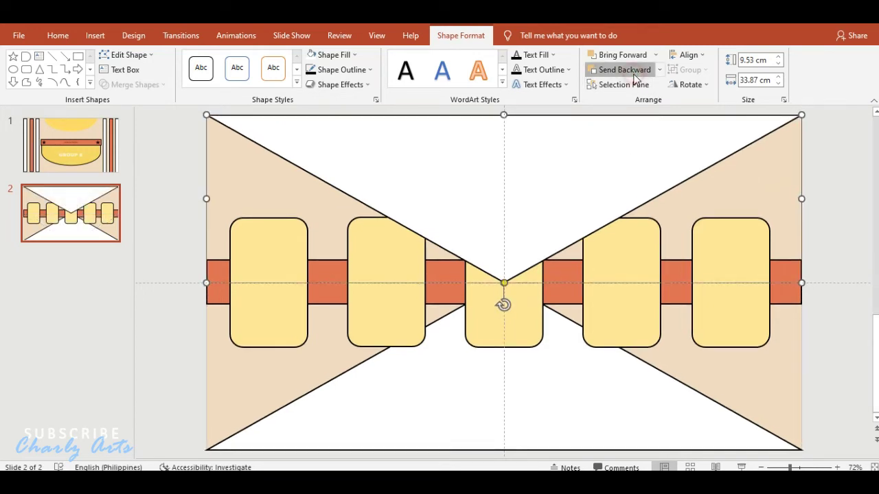
left_click(633, 77)
left_click(633, 77)
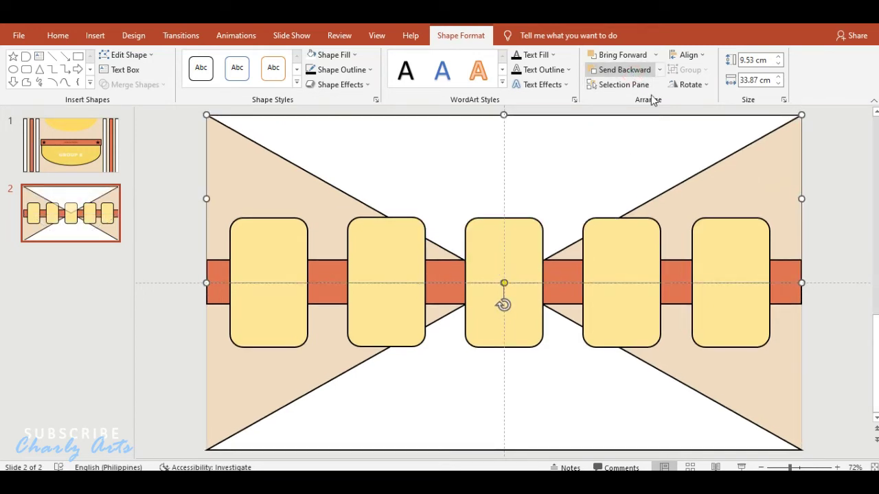
left_click(864, 190)
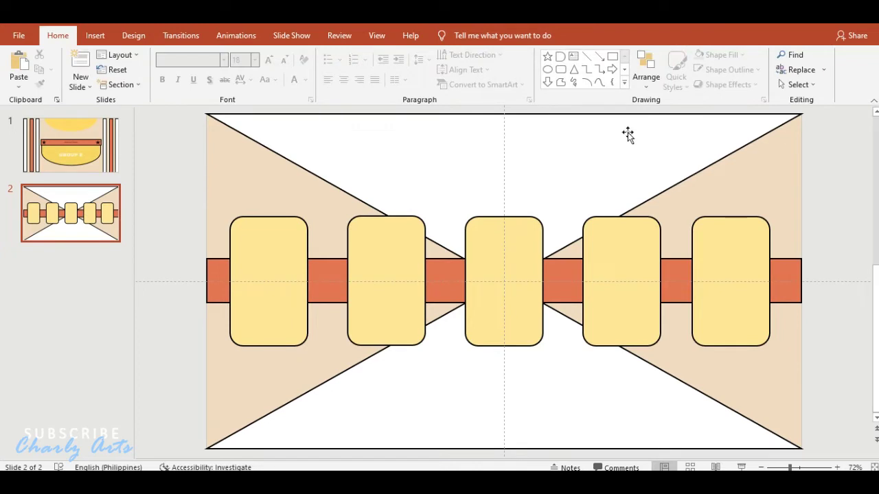
Add a 'REPORTERS' text box near the top centre of slide 2 in light orange
left_click(576, 58)
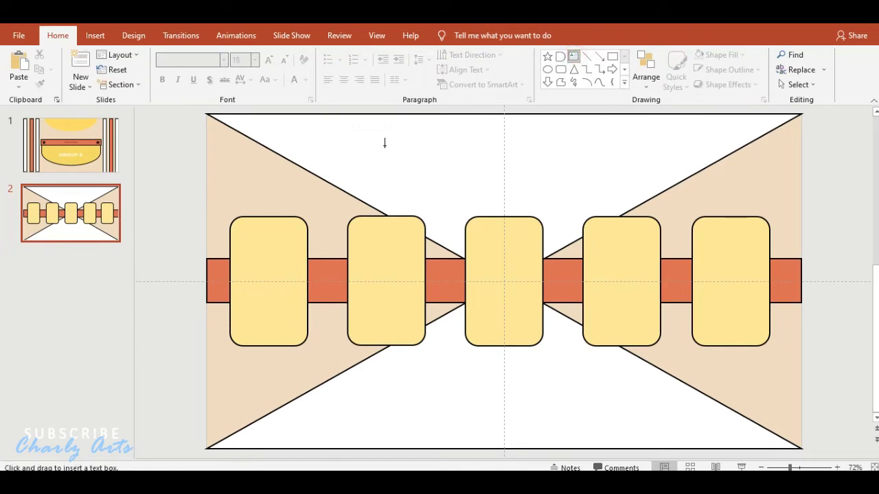
left_click_drag(379, 142, 652, 173)
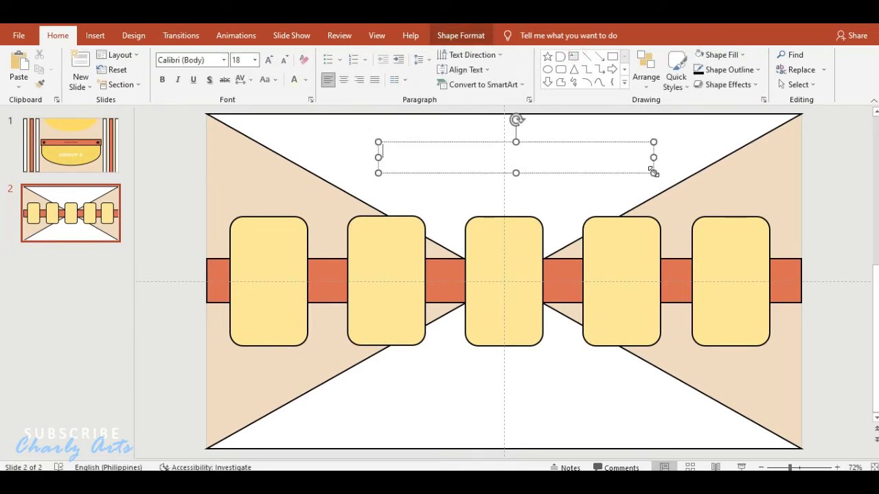
type("REPORTERS")
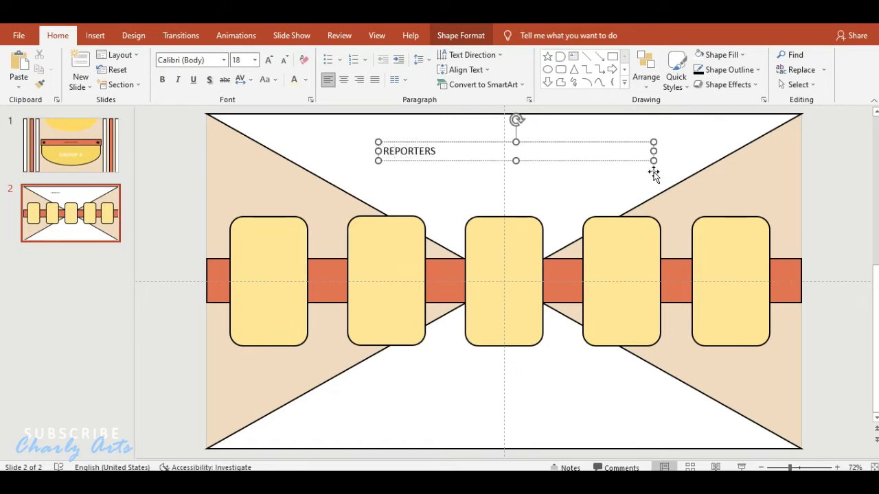
key("ctrl+a")
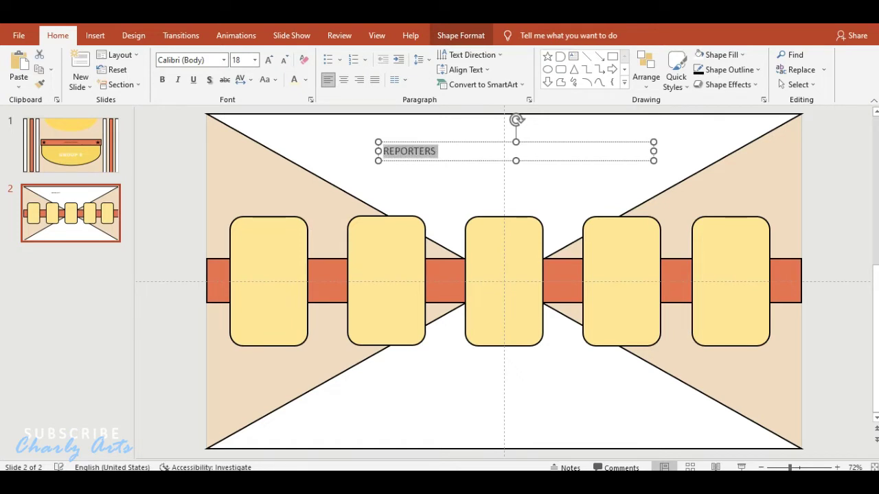
left_click(306, 79)
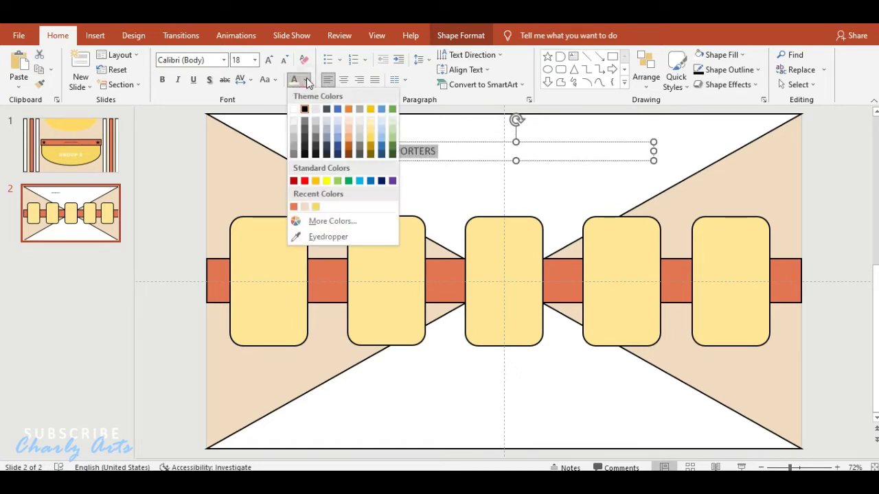
left_click(304, 206)
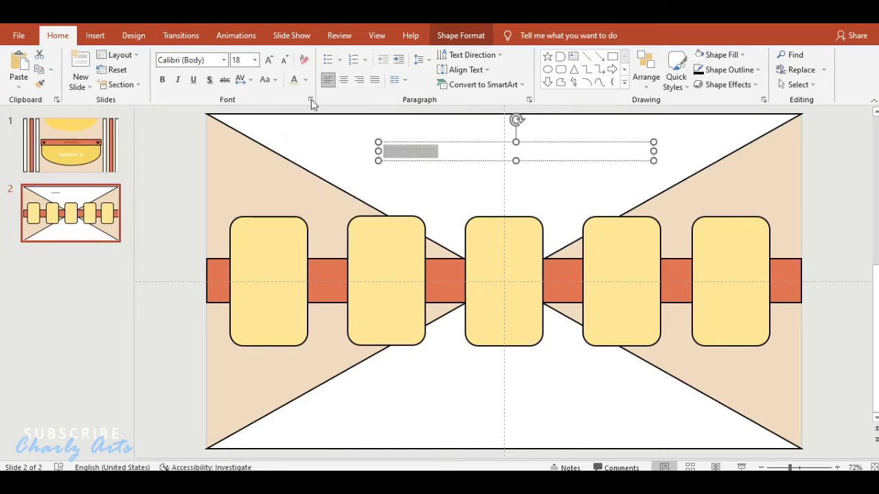
Make REPORTERS 36 pt Arial Black, centred on the slide, in Gold Lighter 40%
left_click(223, 60)
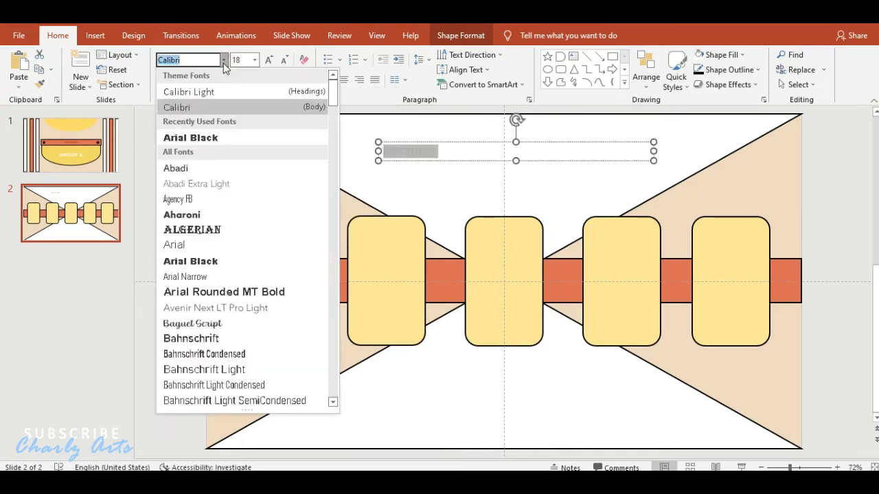
left_click(208, 138)
left_click(274, 62)
left_click(273, 61)
left_click(273, 62)
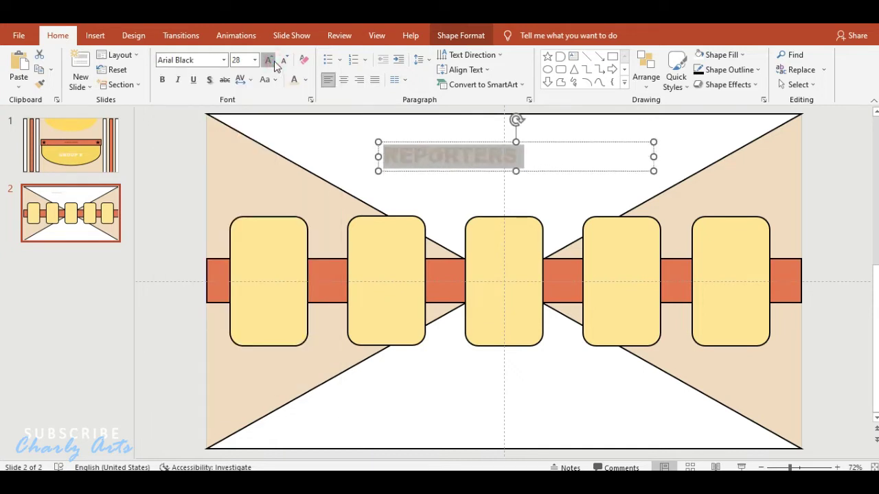
left_click(269, 61)
left_click(269, 61)
left_click(343, 79)
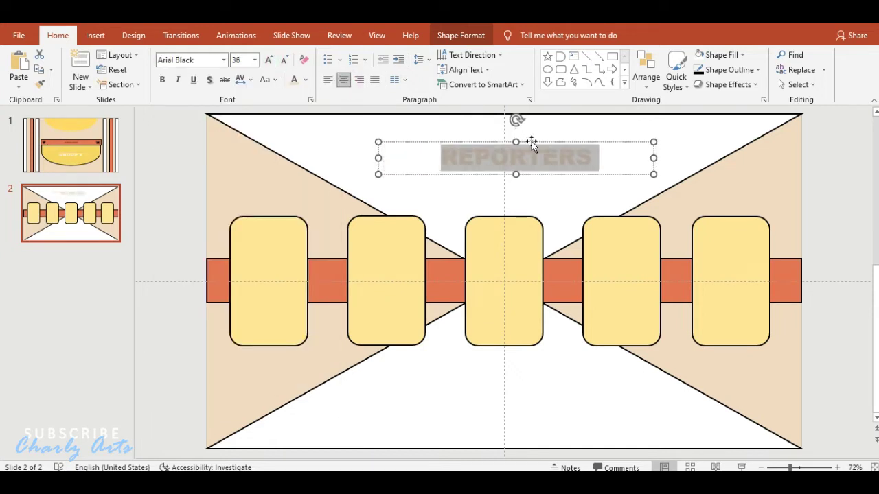
left_click_drag(532, 144, 520, 143)
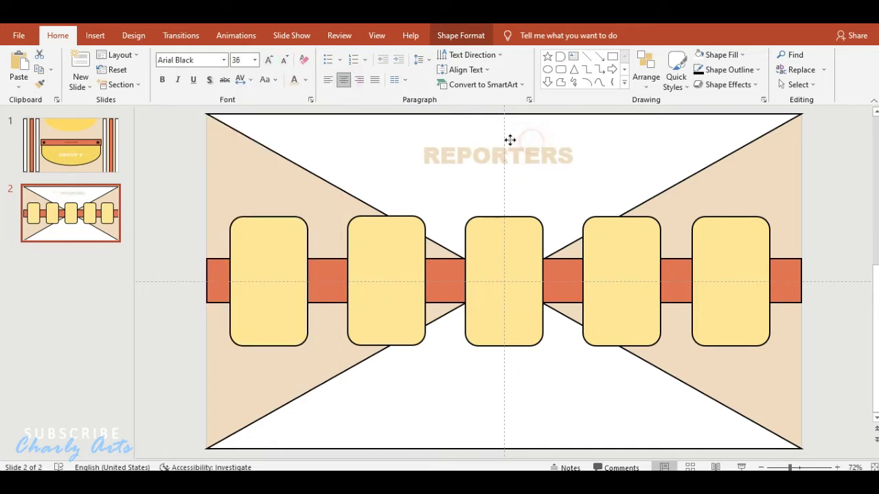
left_click(306, 80)
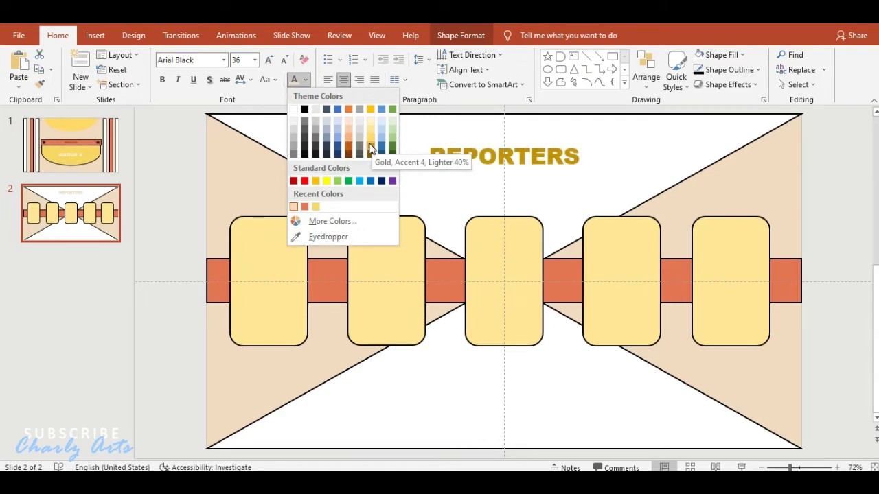
left_click(371, 138)
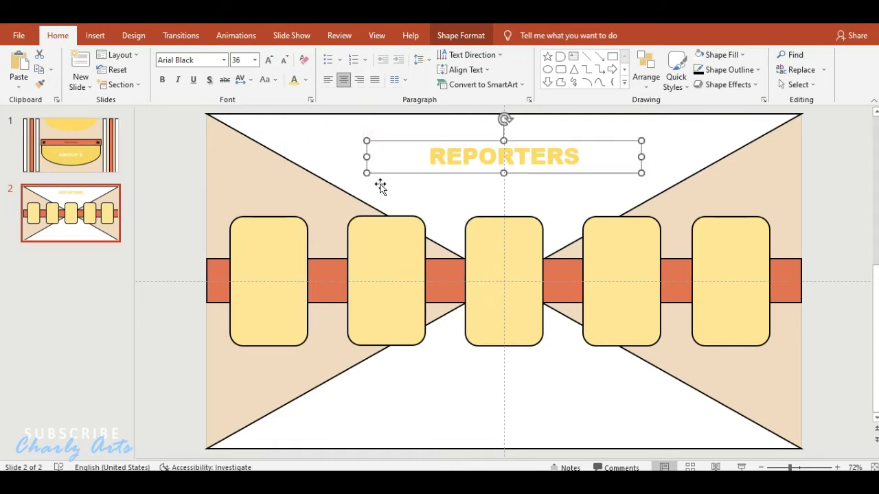
left_click(827, 174)
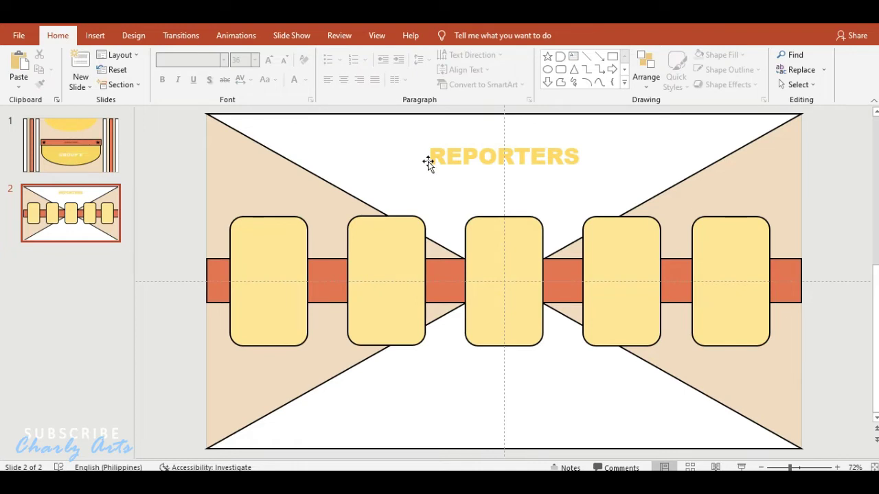
Draw a 3 pt white line across the orange band from edge to edge
left_click(586, 59)
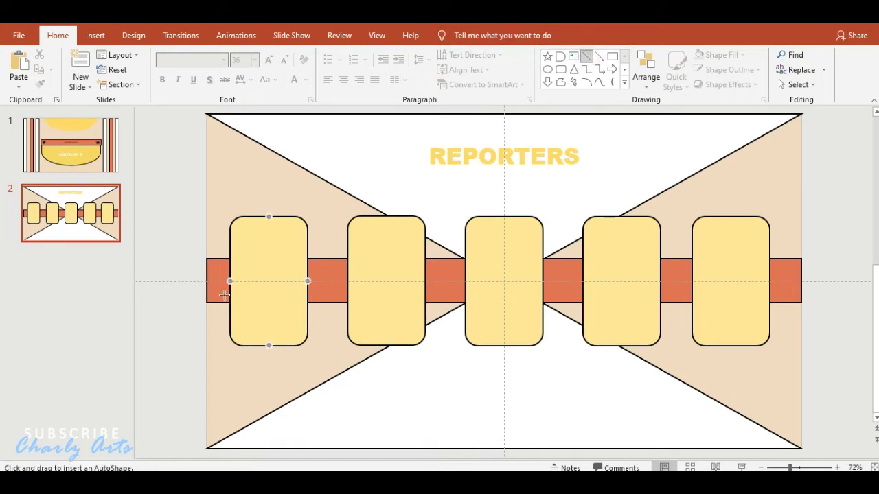
left_click_drag(207, 281, 819, 284)
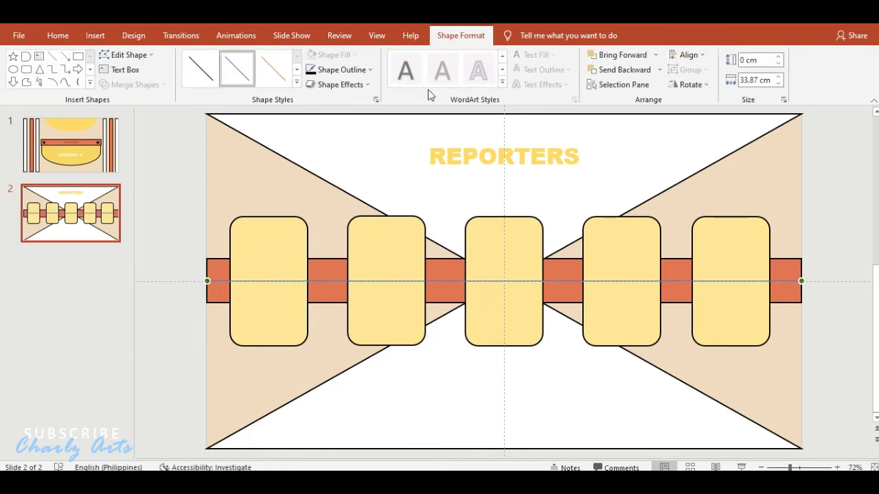
left_click(369, 70)
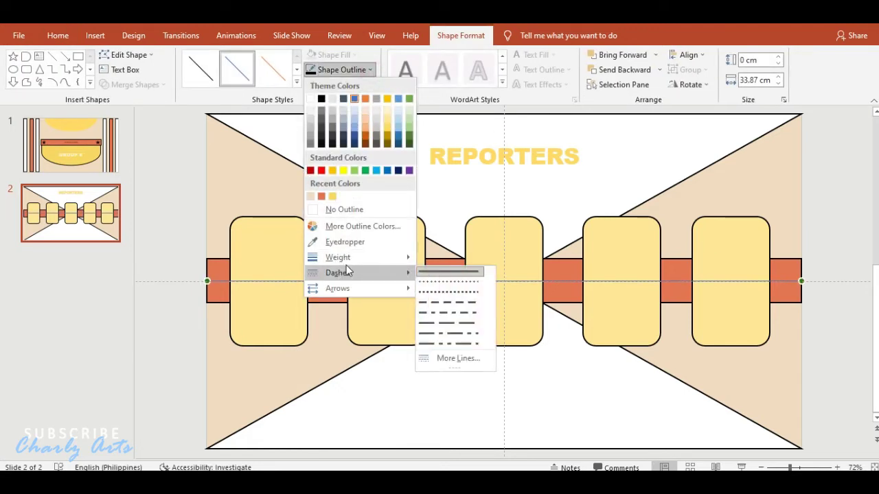
mouse_move(357, 257)
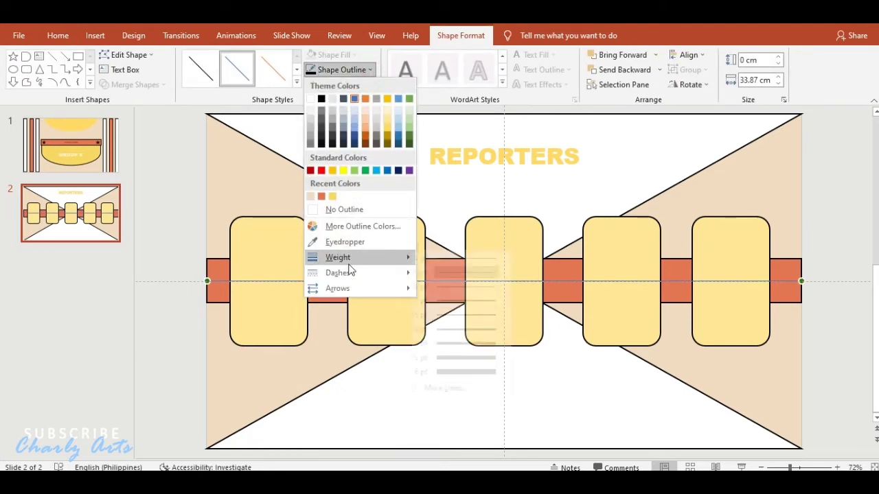
left_click(449, 341)
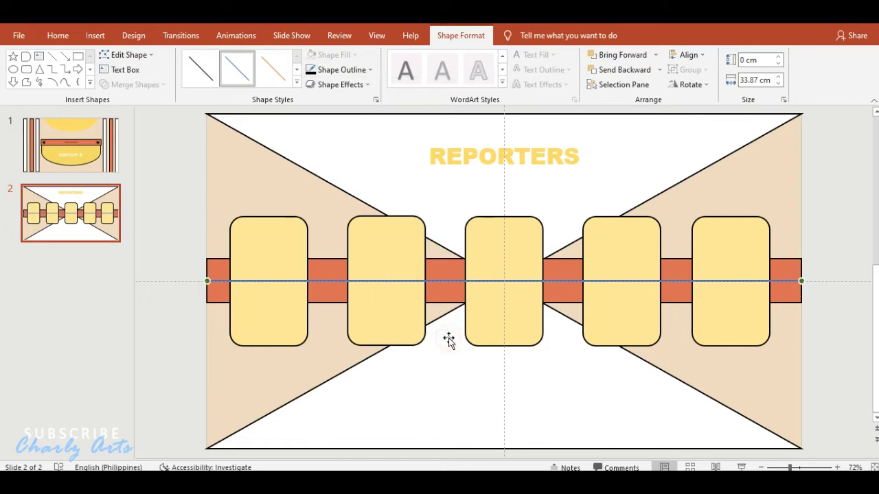
left_click(369, 69)
left_click(310, 99)
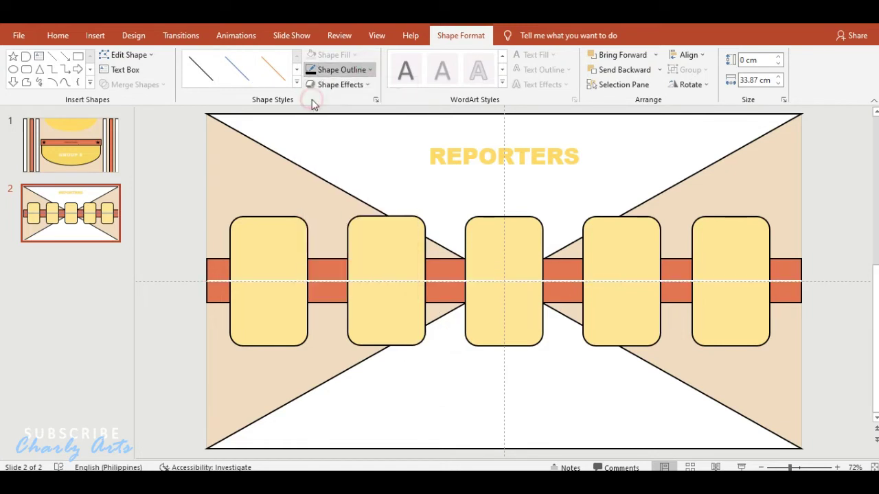
Make the line square-dot dashed and layer it behind the yellow boxes but over the band
left_click(347, 71)
mouse_move(338, 275)
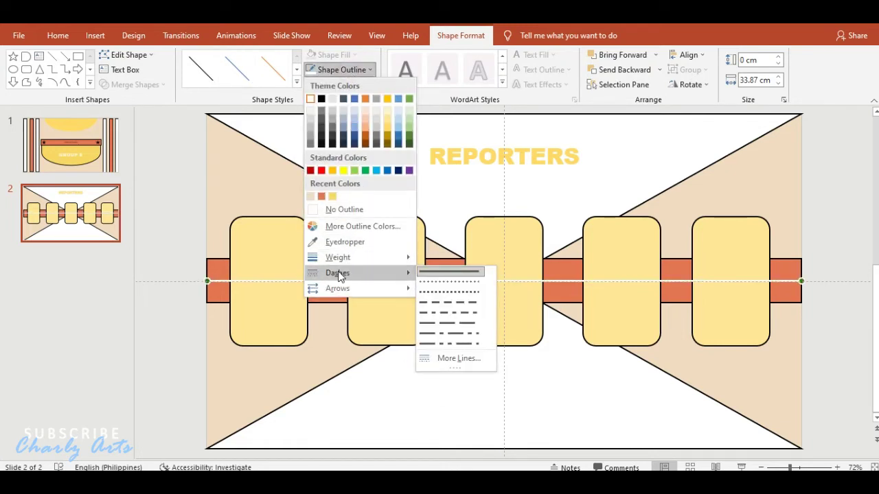
left_click(447, 295)
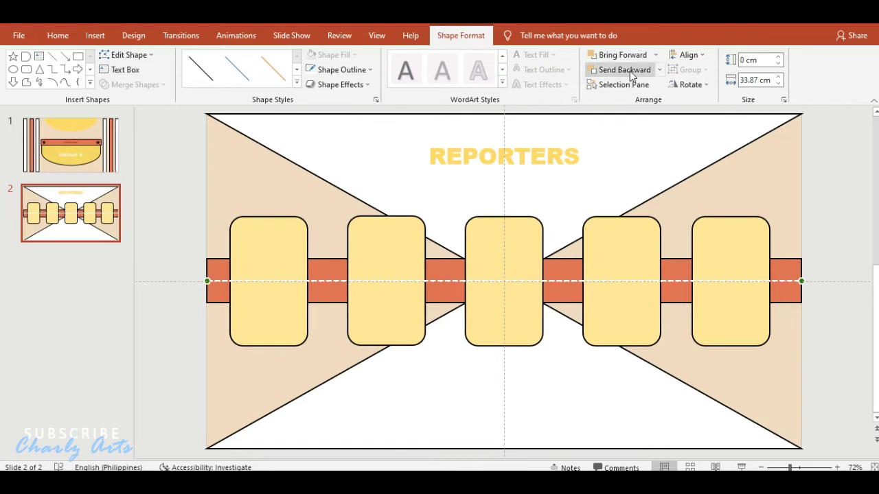
left_click(629, 71)
left_click(629, 70)
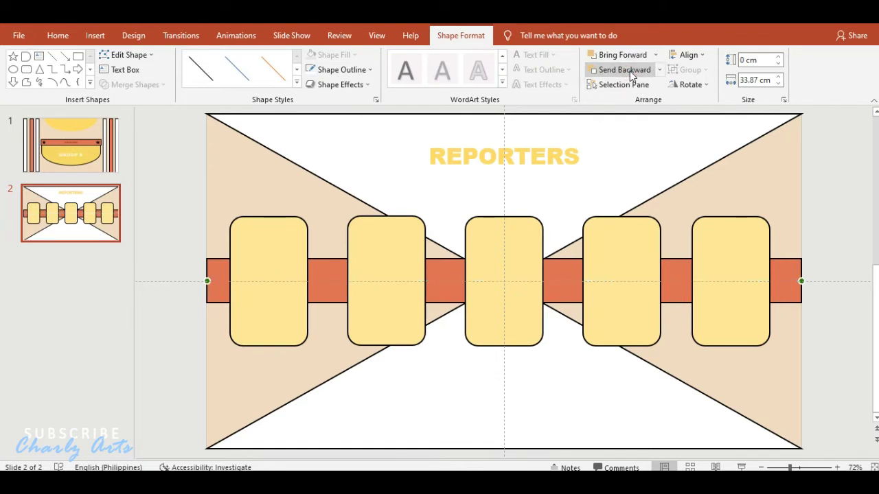
left_click(36, 24)
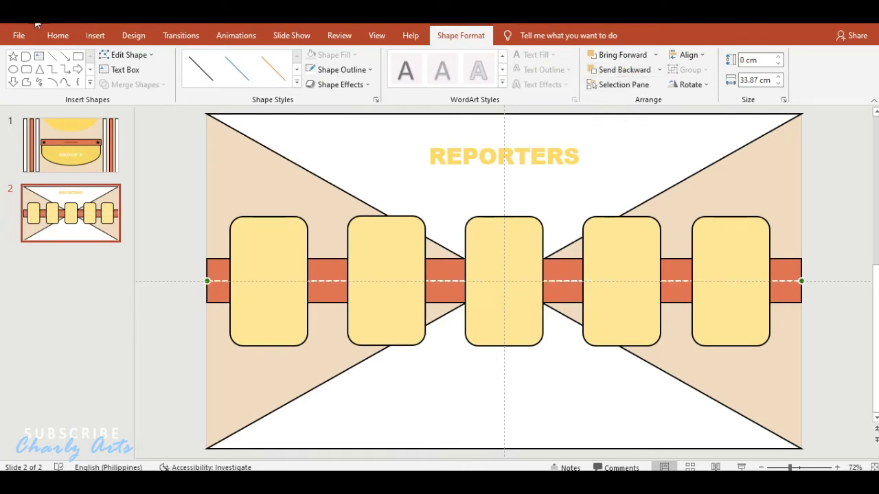
Flip the bent arrow to point down and move it beside REPORTERS
left_click(850, 369)
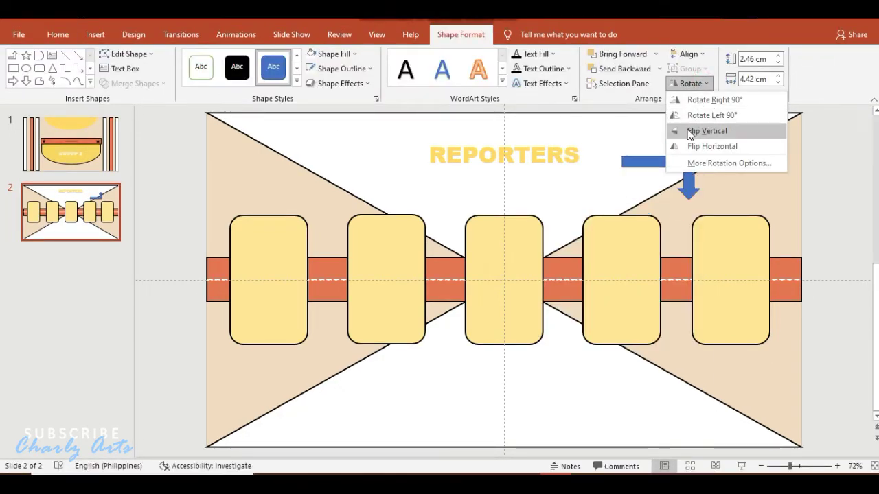
left_click(688, 130)
left_click_drag(650, 163, 621, 156)
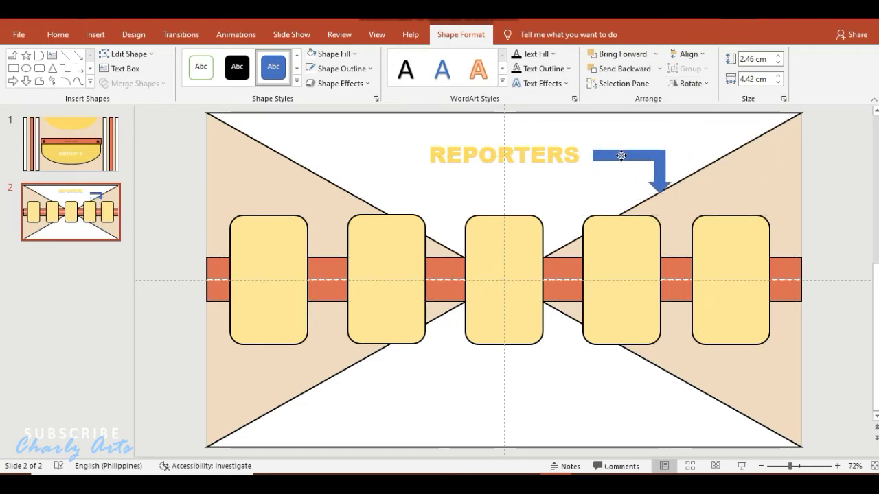
left_click_drag(620, 156, 618, 156)
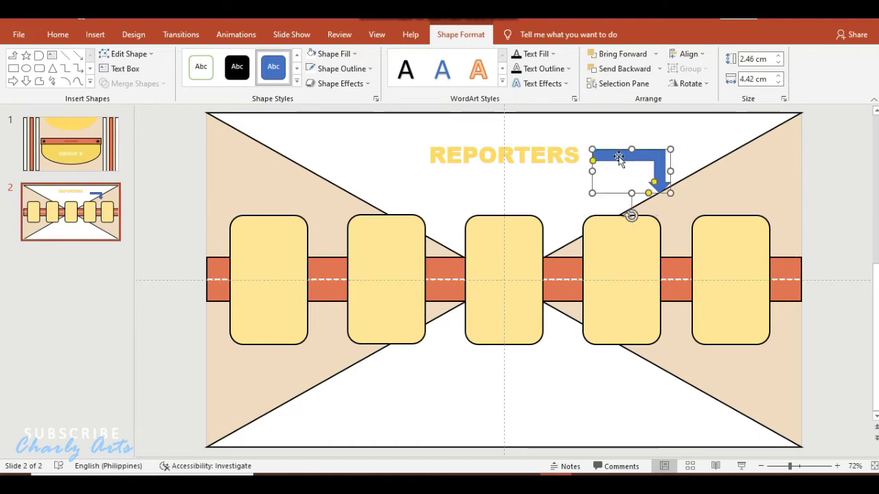
Fill the bent arrow pale yellow and remove its outline
left_click(331, 57)
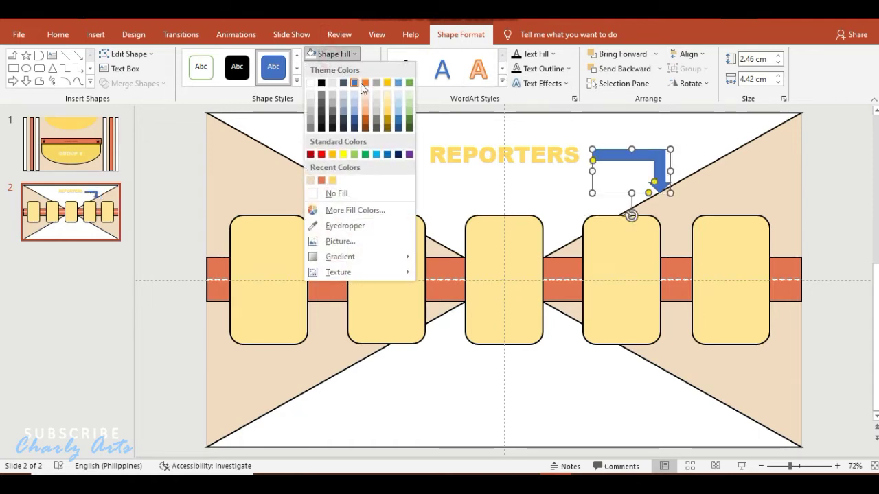
left_click(386, 96)
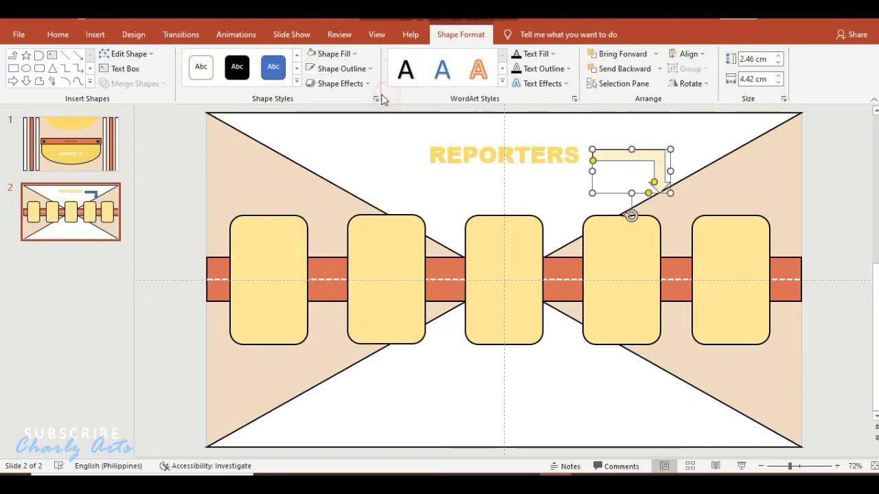
left_click(341, 69)
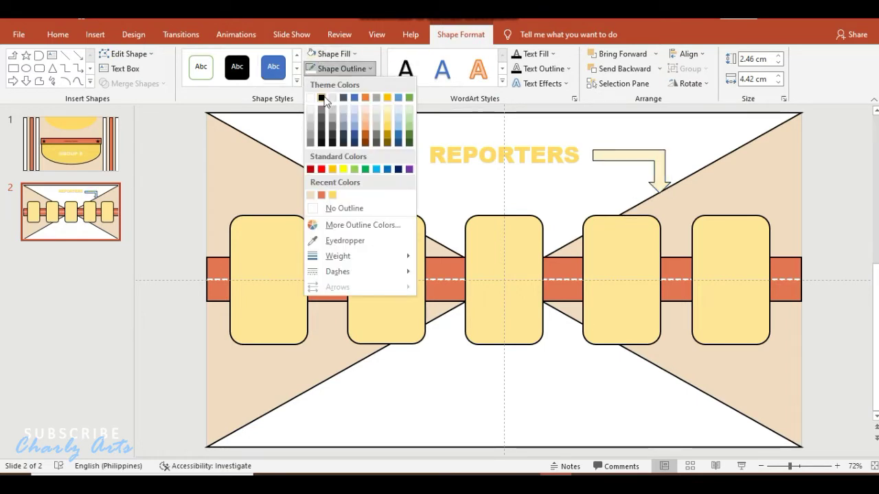
left_click(321, 98)
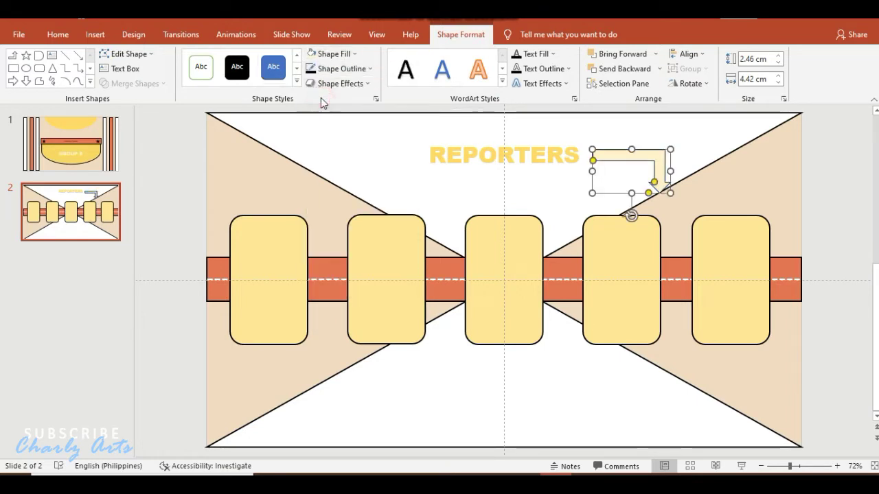
left_click(349, 73)
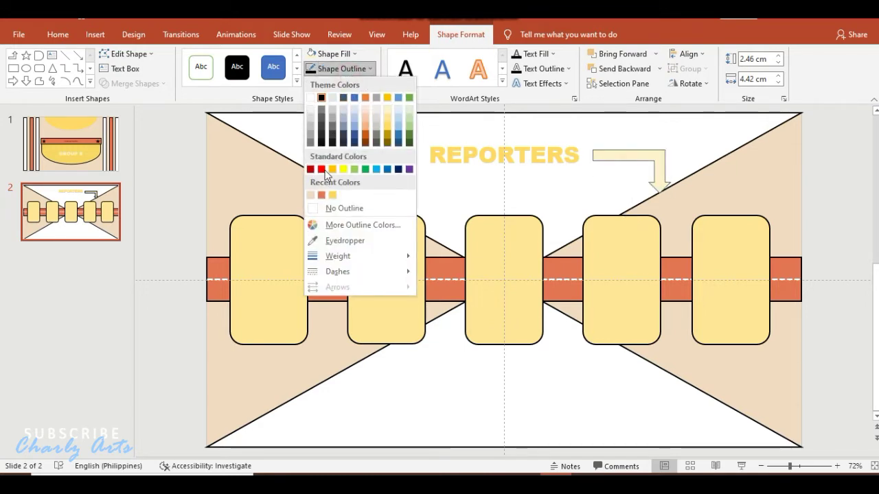
left_click(336, 208)
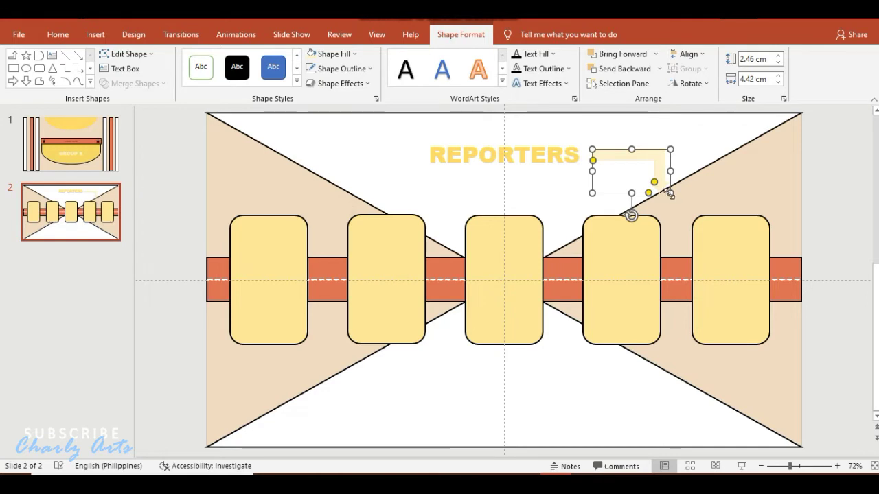
Resize the bent arrow and add a horizontally mirrored copy left of REPORTERS
left_click_drag(671, 195, 740, 205)
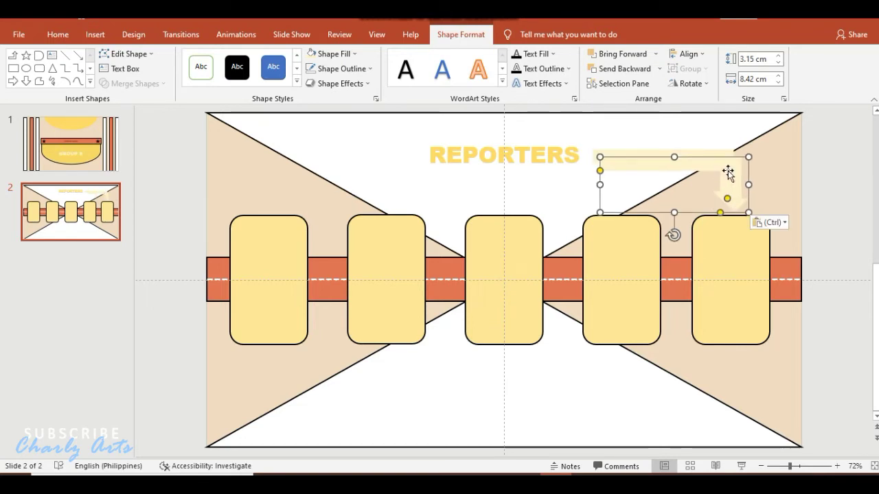
mouse_move(719, 191)
left_mouse_down()
mouse_move(691, 177)
mouse_move(649, 179)
left_mouse_up()
key("ctrl+v")
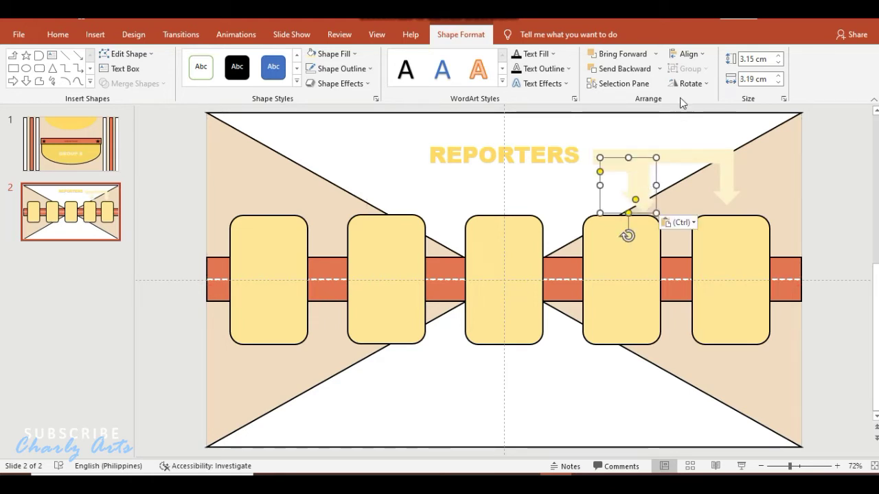
left_click(690, 83)
left_click(711, 146)
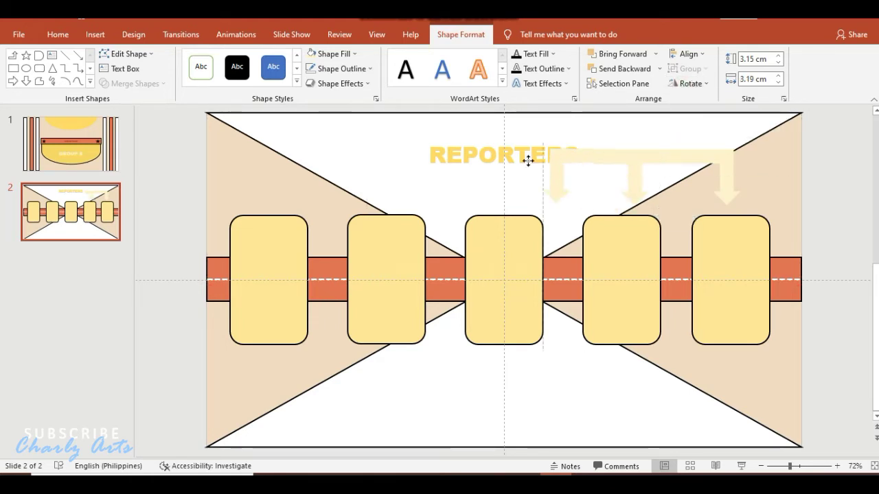
left_click_drag(685, 155, 385, 160)
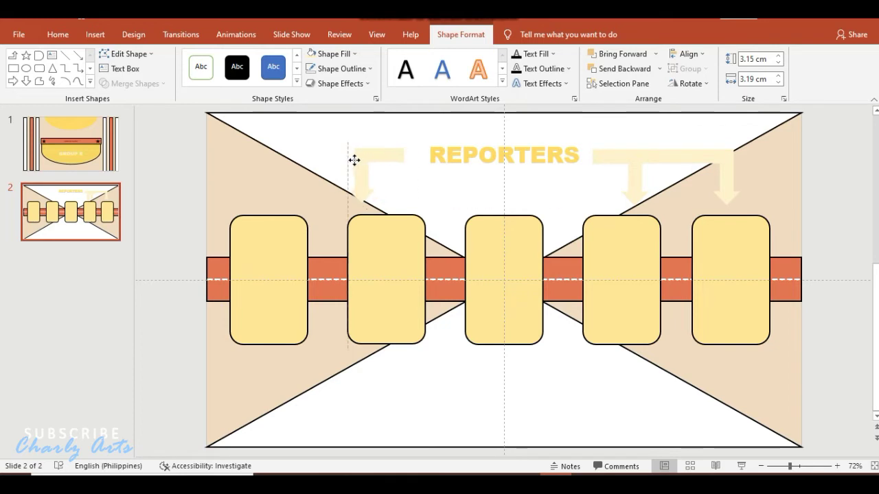
Copy and mirror the right-hand arrow, placing it further left of REPORTERS
left_click(702, 157)
key("ctrl+c")
key("ctrl+v")
left_click(690, 83)
left_click(687, 148)
left_click_drag(687, 153, 320, 156)
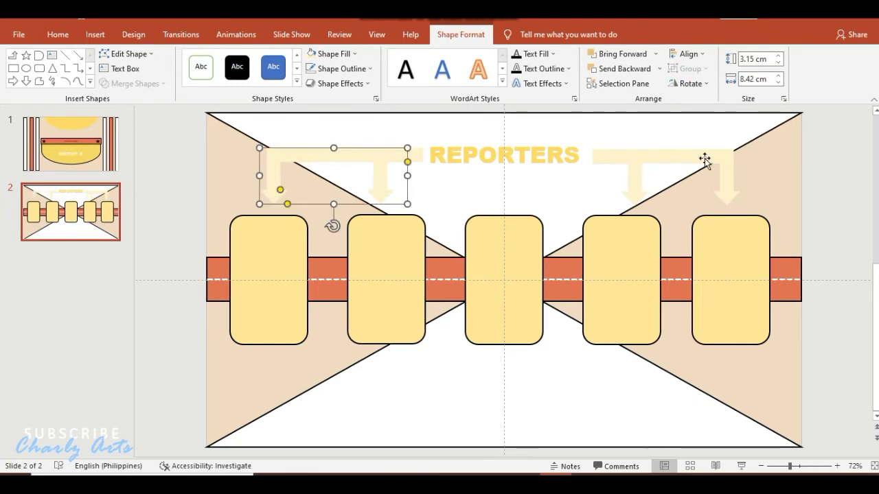
Draw a small pale down arrow centred under REPORTERS
left_click(89, 81)
left_click(50, 231)
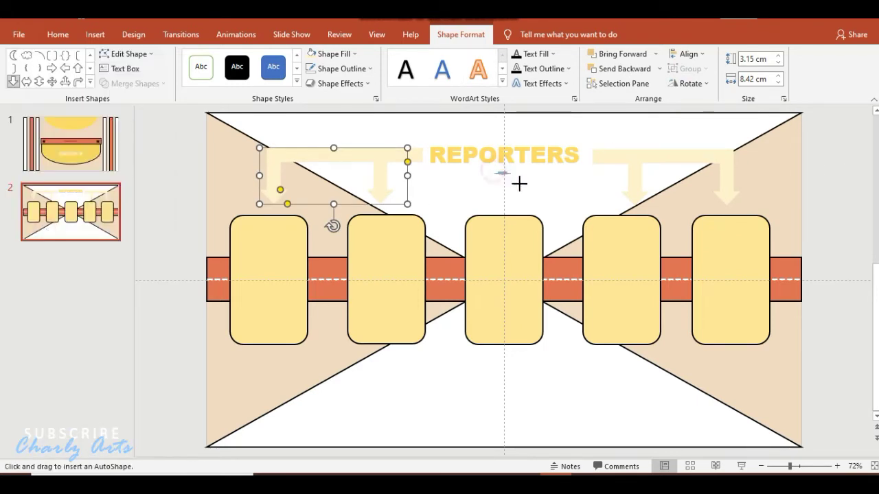
left_click_drag(492, 171, 521, 205)
left_click(311, 55)
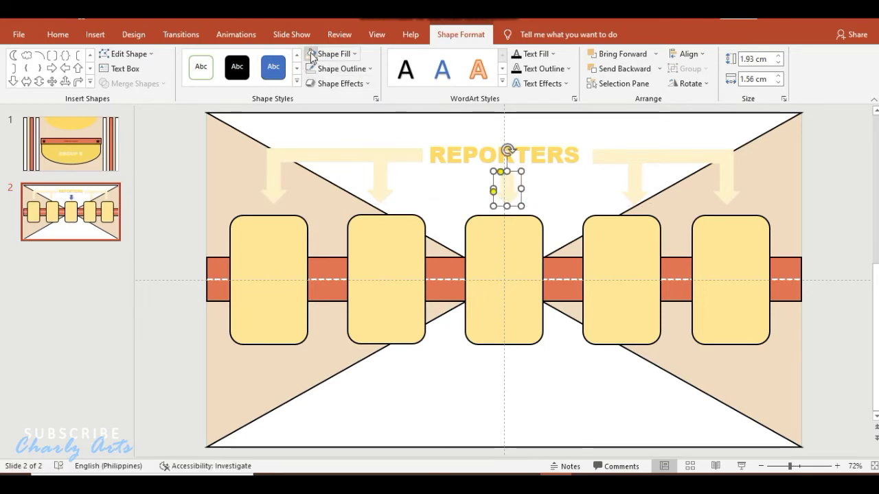
left_click_drag(503, 184, 505, 183)
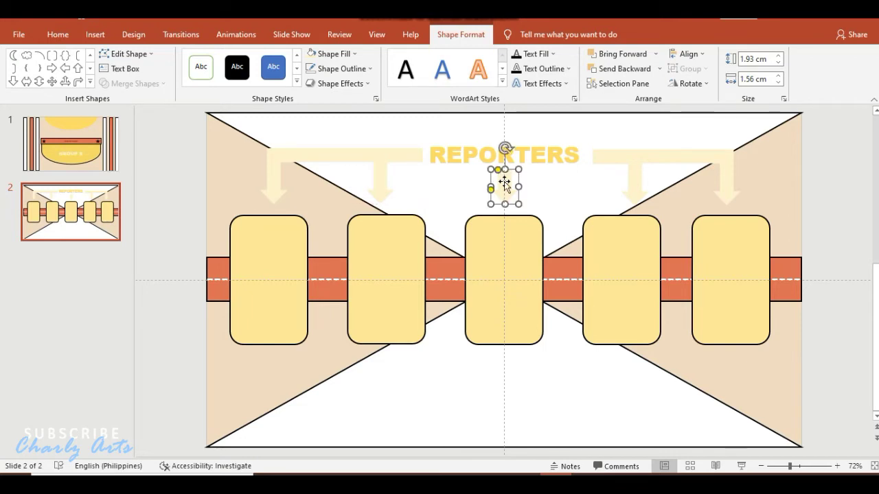
left_click(827, 234)
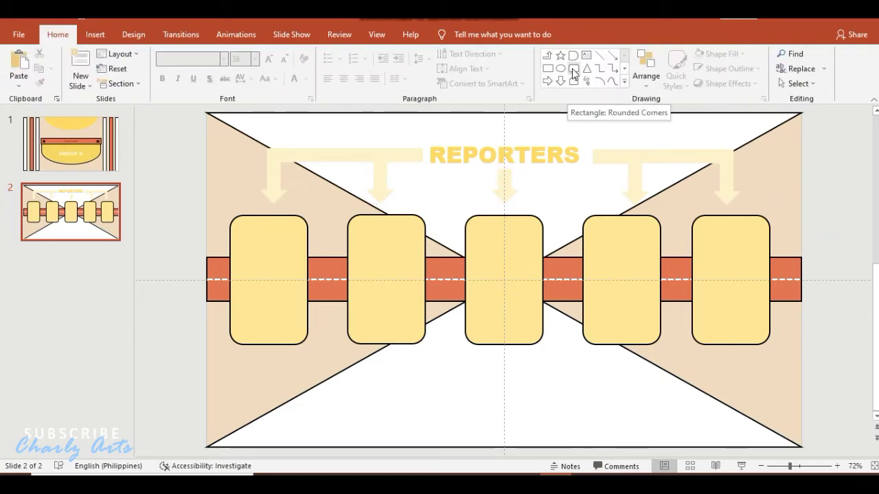
Draw a rectangle inside the first card and set its fill and outline colour
left_click(547, 68)
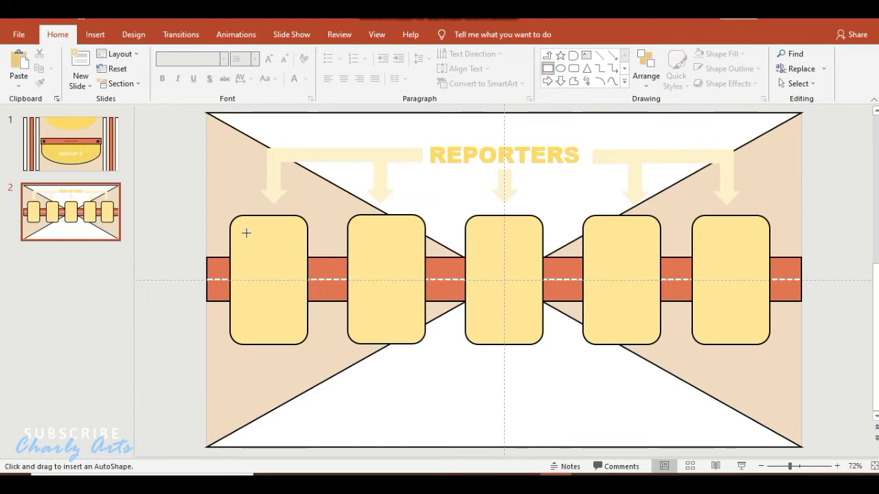
left_click_drag(249, 239, 298, 303)
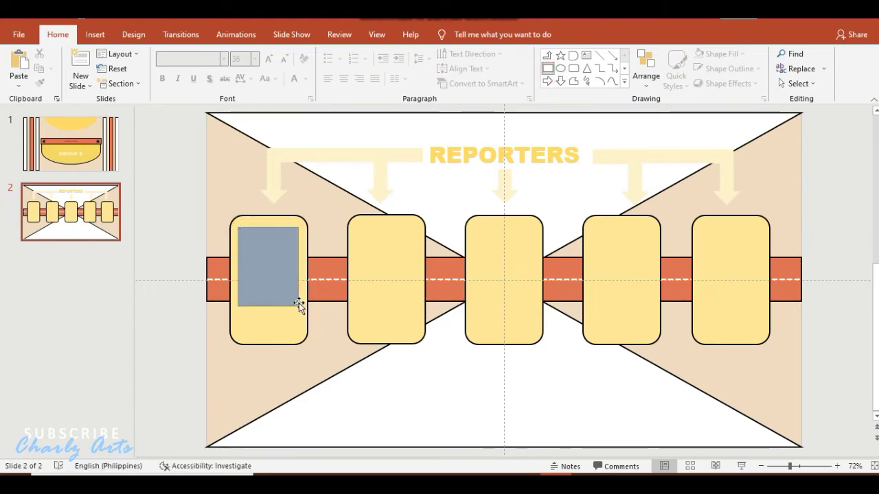
left_click_drag(298, 304, 299, 303)
left_click(329, 53)
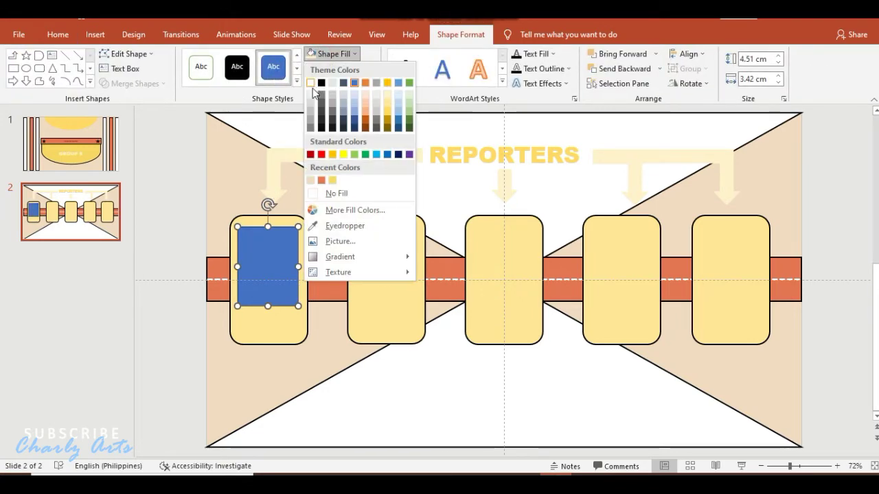
left_click(310, 83)
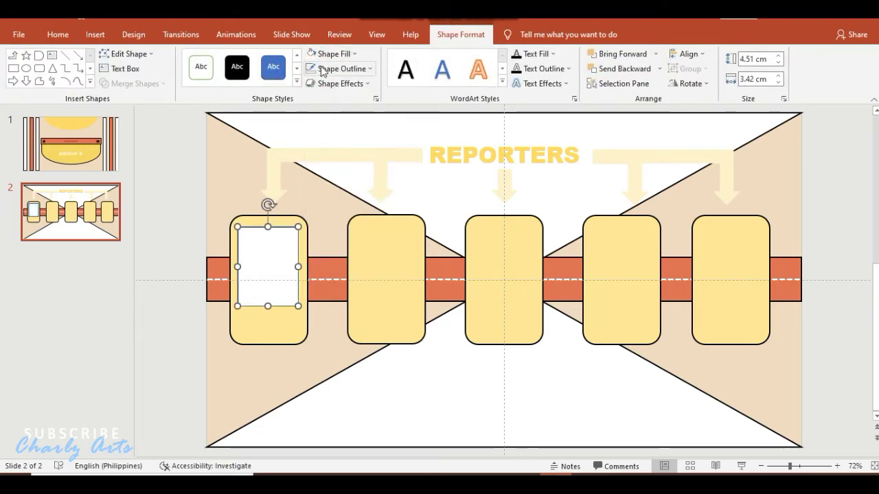
left_click(325, 68)
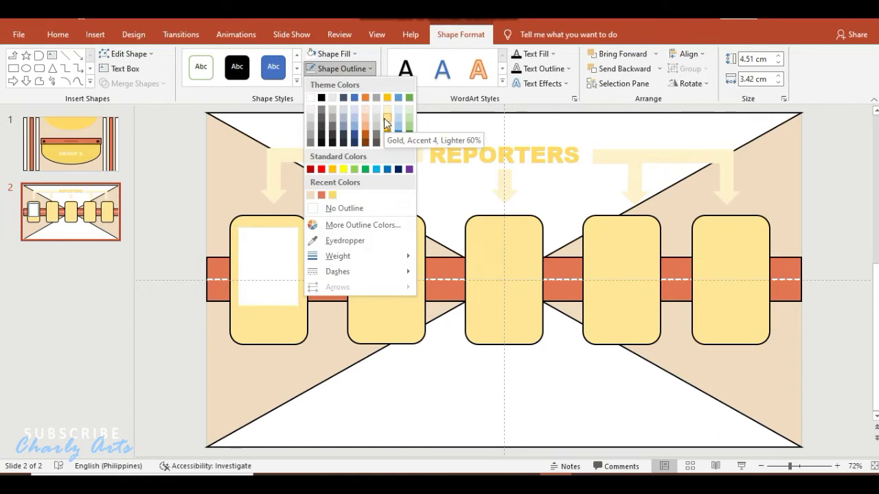
left_click(387, 120)
Change the inner panel to a light gold fill with a 2¼ pt outline
left_click(330, 53)
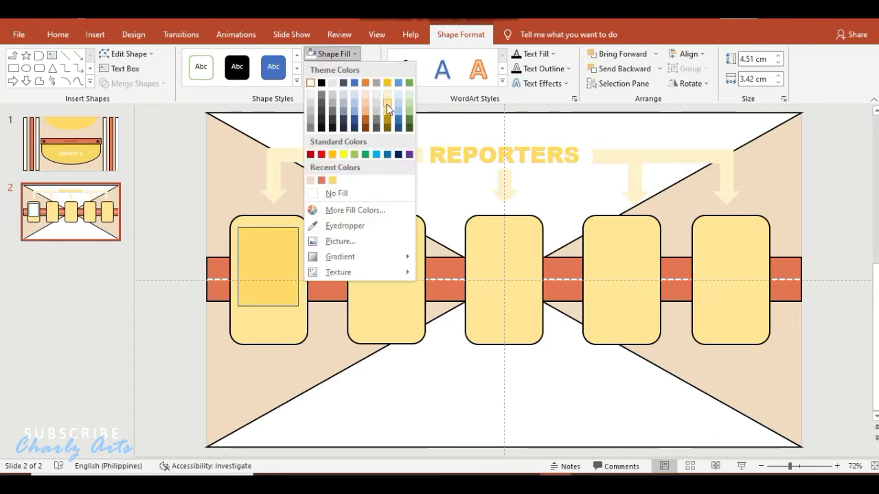
left_click(387, 93)
left_click(333, 68)
left_click(333, 68)
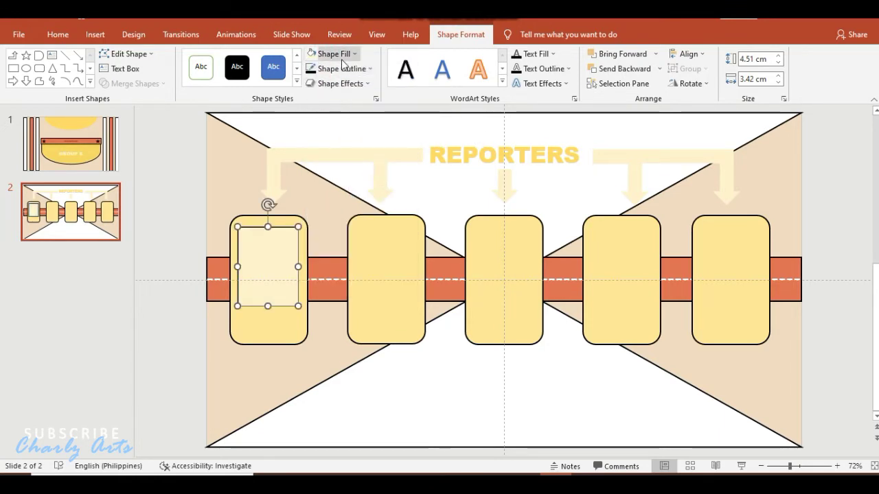
left_click(333, 69)
mouse_move(387, 256)
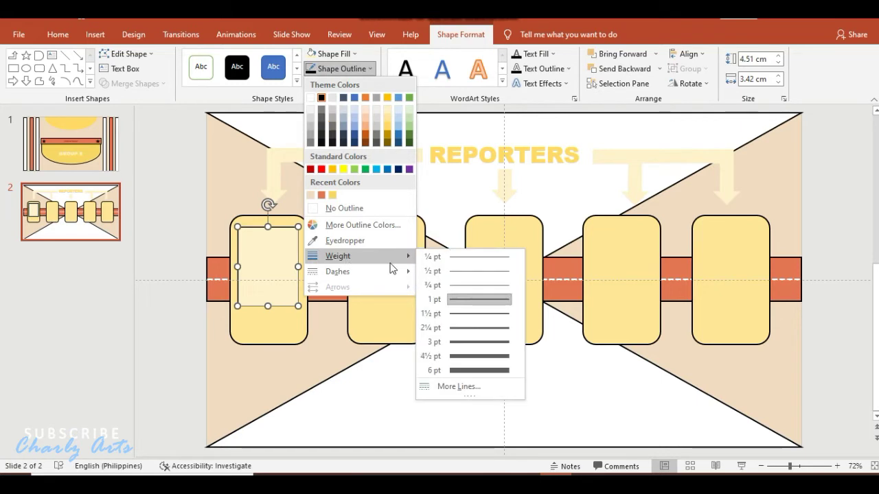
left_click(455, 328)
Copy the inner panel into each of the remaining yellow cards
left_click_drag(255, 284, 371, 269)
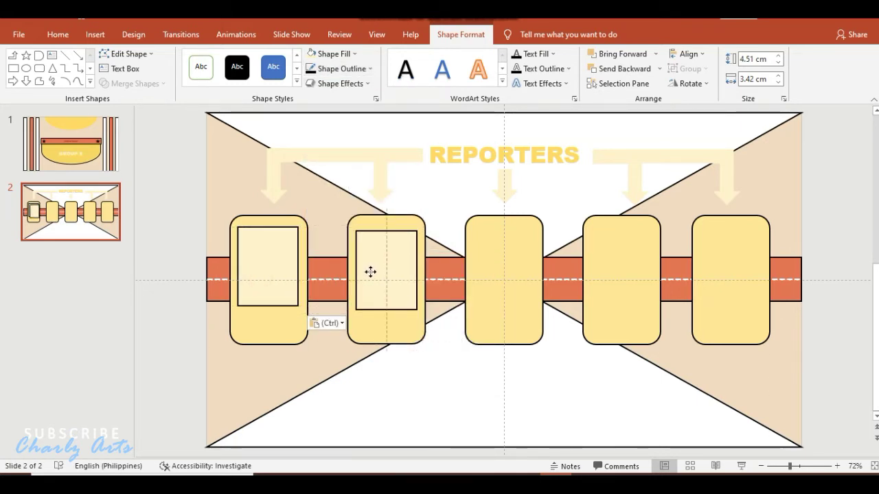
left_click(373, 273)
left_click_drag(372, 275, 511, 269)
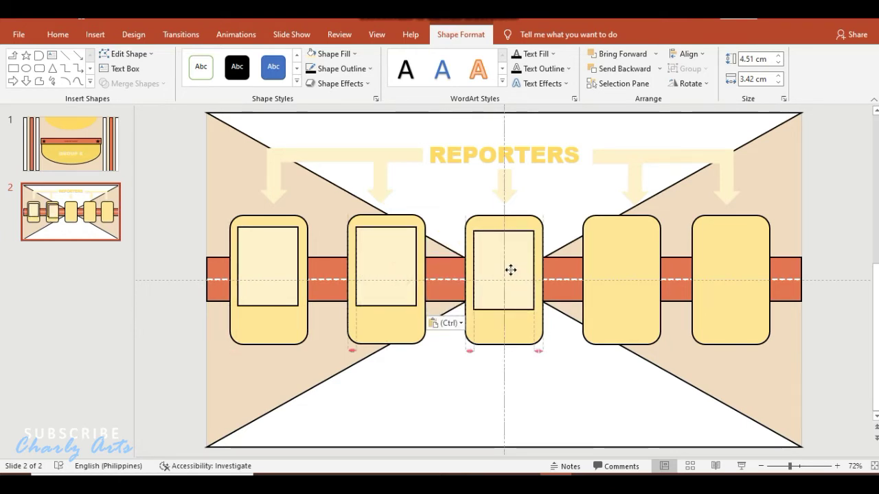
left_click(510, 270)
key("ctrl+d")
left_click_drag(511, 270, 723, 260)
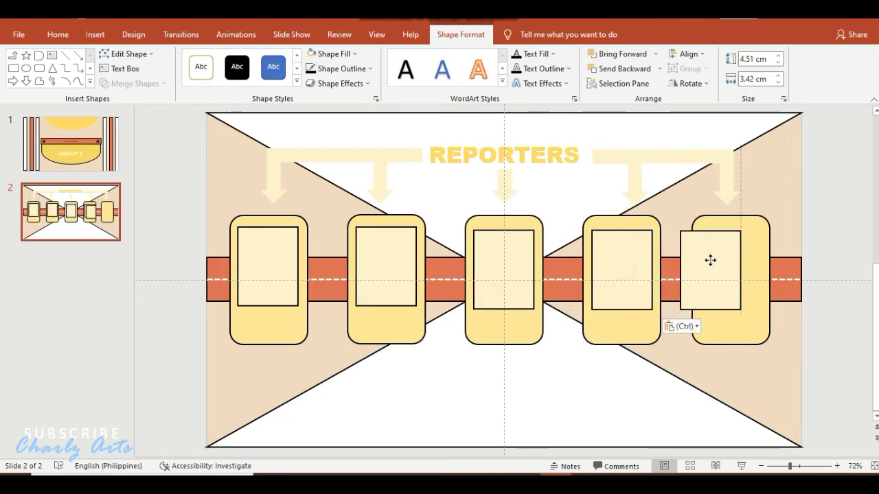
left_click(802, 378)
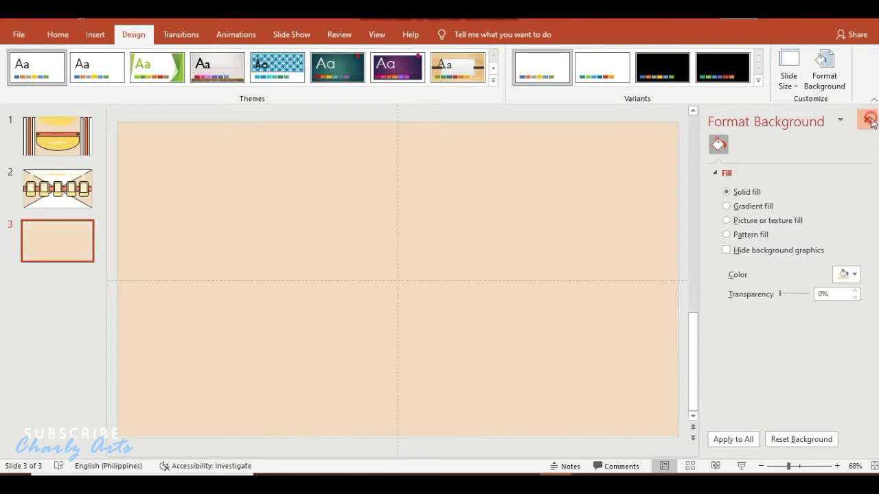
Close the background pane and add a CONTENTS text box near slide 3's top left
left_click(867, 120)
key("alt+n")
key("x")
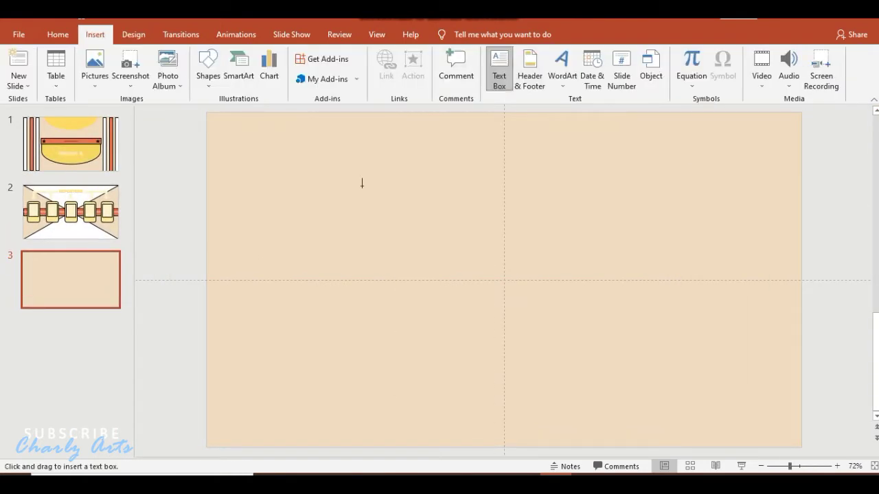
left_click_drag(280, 165, 488, 271)
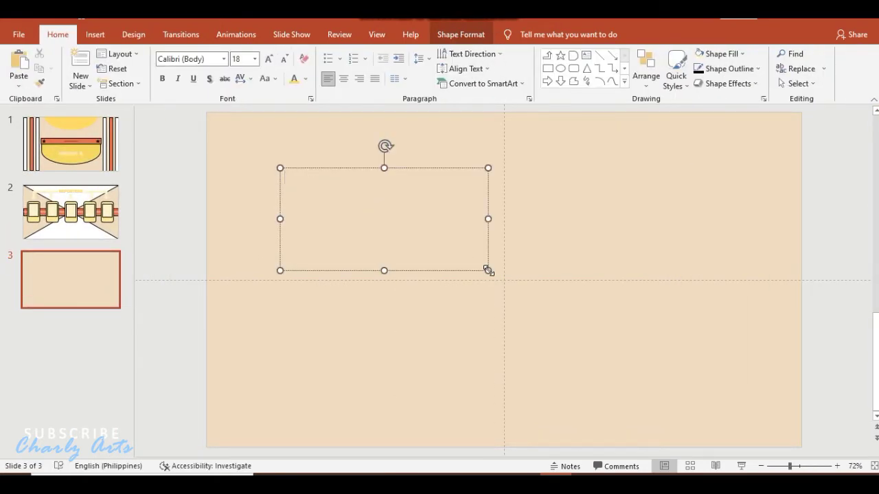
type("CONTENTS")
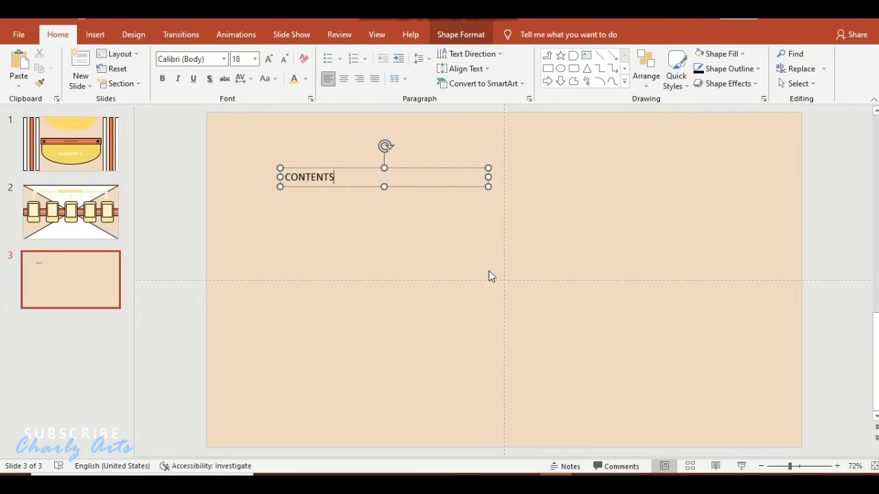
Set the CONTENTS heading to Arial Black at 48 pt
key("ctrl+a")
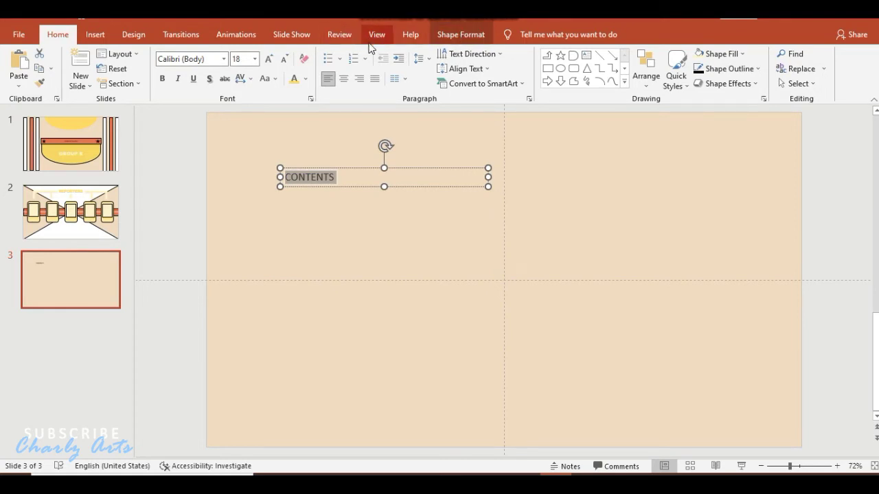
left_click(223, 60)
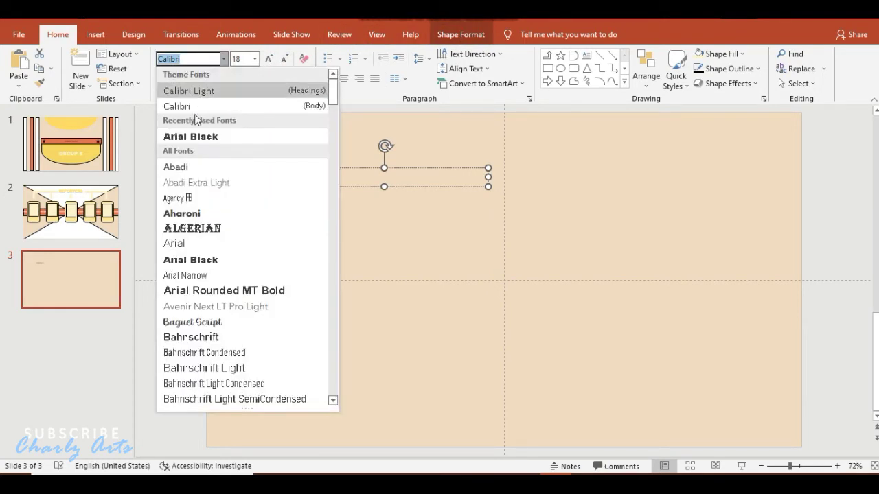
left_click(192, 135)
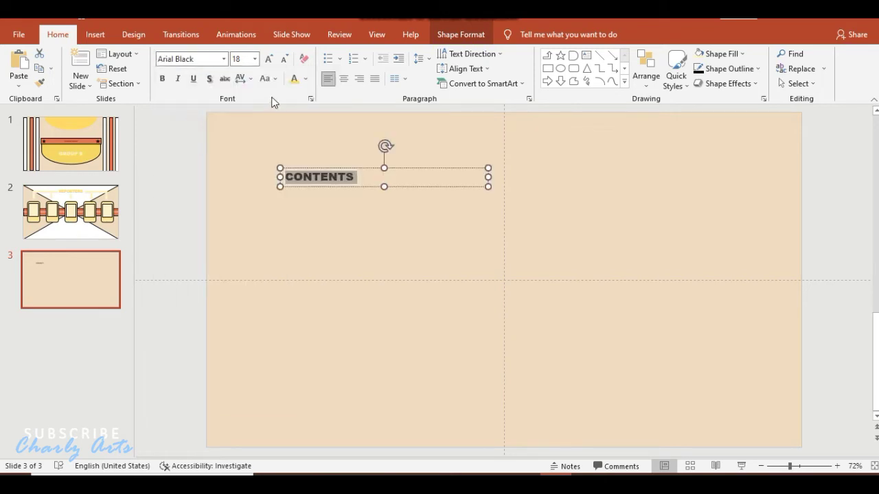
left_click(268, 59)
left_click(268, 59)
left_click(268, 59)
left_click(269, 59)
left_click(267, 60)
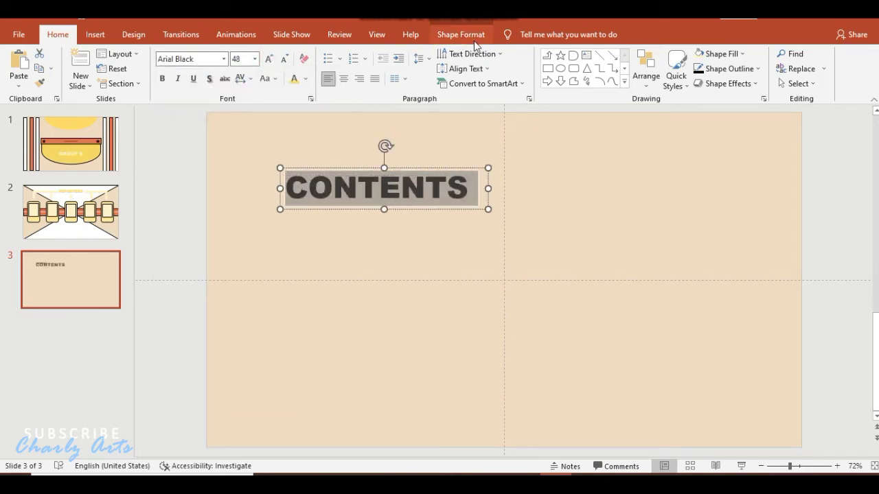
left_click(476, 40)
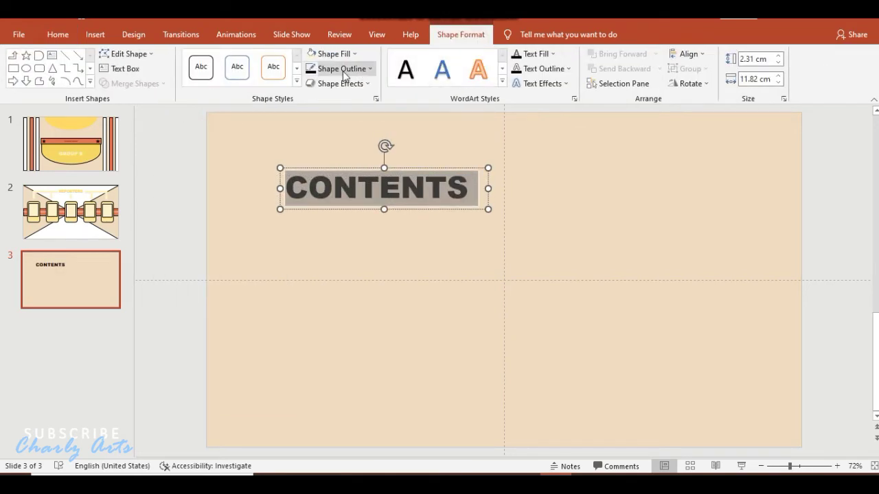
Make the CONTENTS text white with a 2¼ pt black outline
left_click(334, 54)
left_click(311, 82)
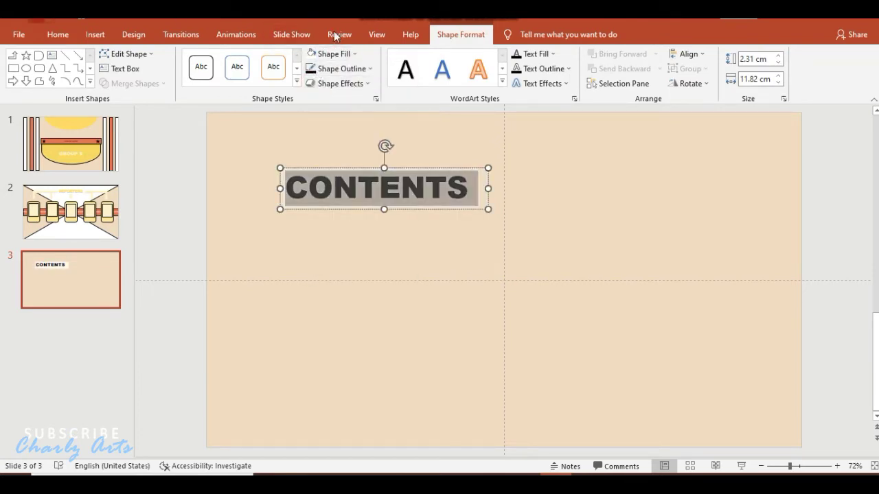
left_click(549, 55)
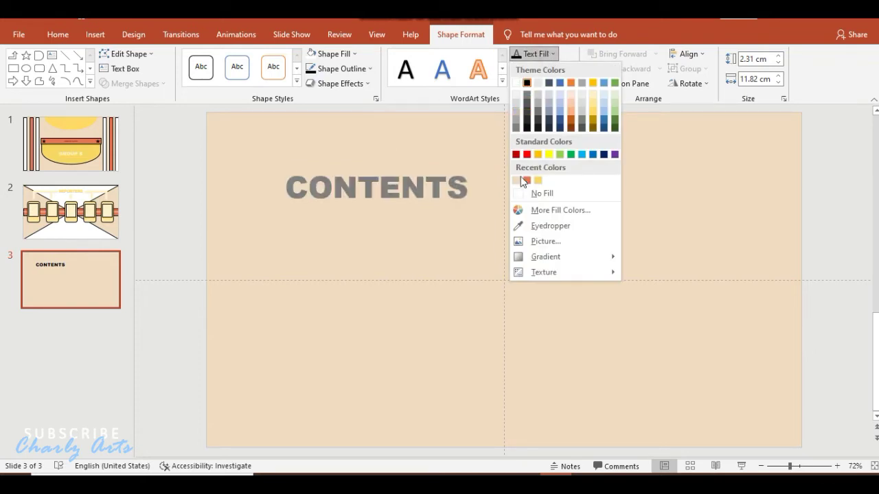
left_click(517, 83)
left_click(530, 70)
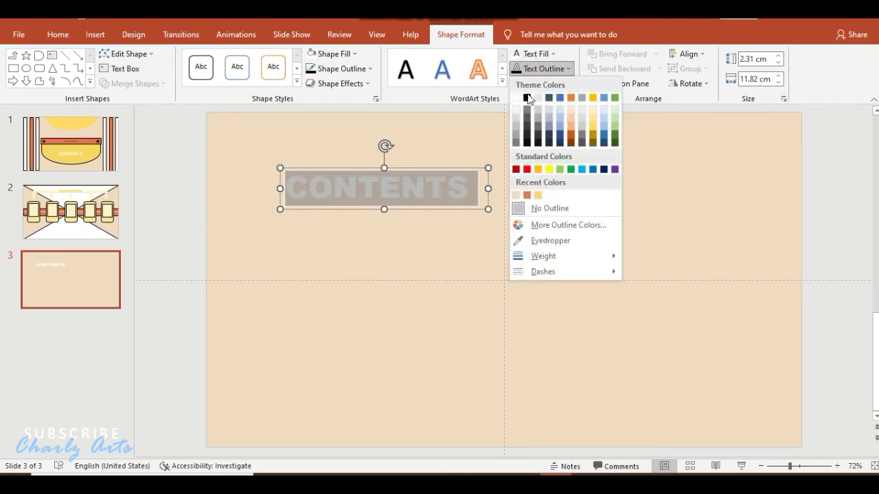
left_click(527, 97)
left_click(542, 70)
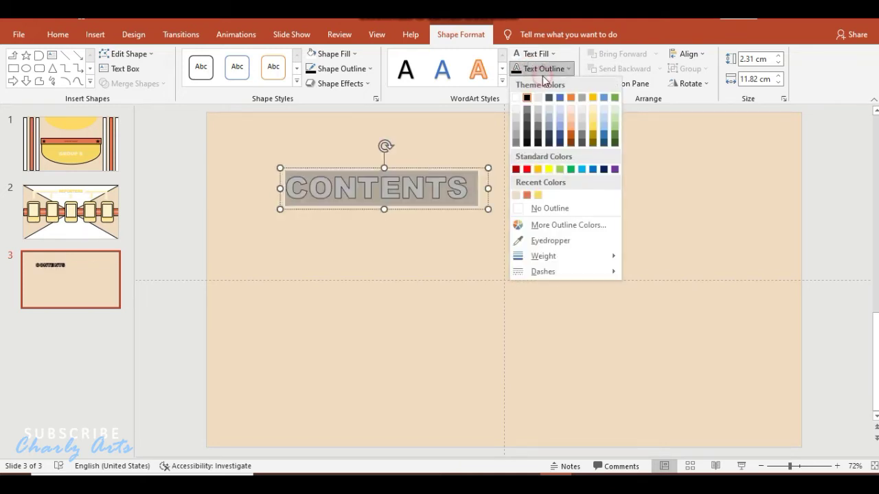
mouse_move(532, 257)
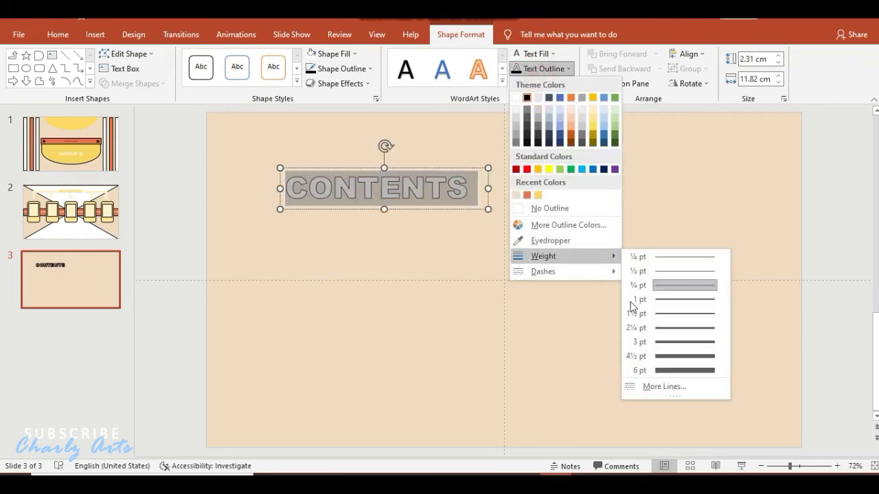
left_click(661, 332)
Bend CONTENTS into an upward Arch, widening its box and adjusting the curve
left_click(542, 83)
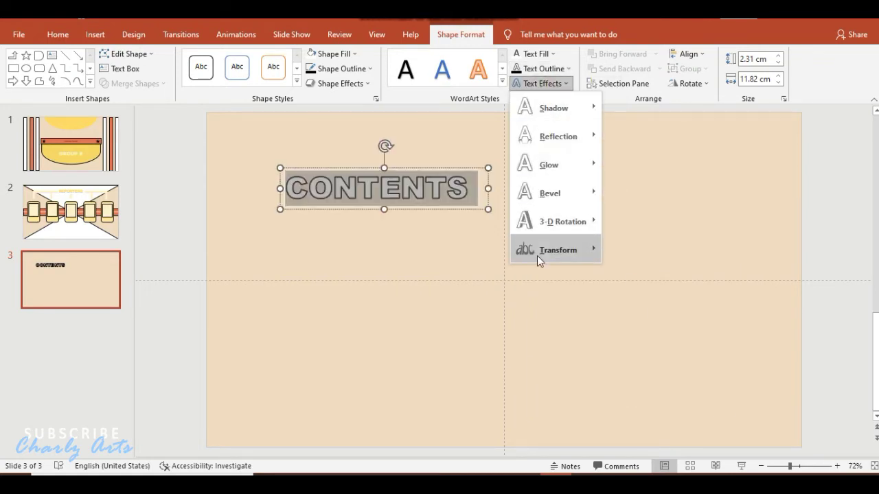
mouse_move(537, 256)
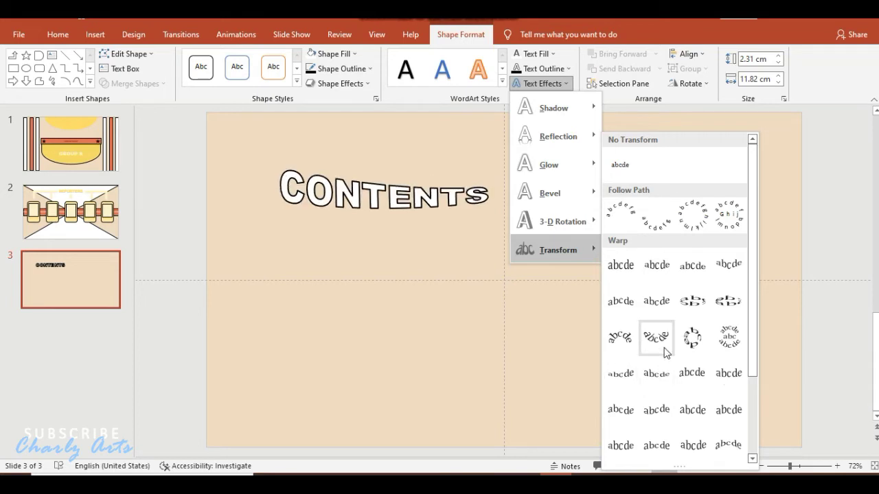
left_click(627, 219)
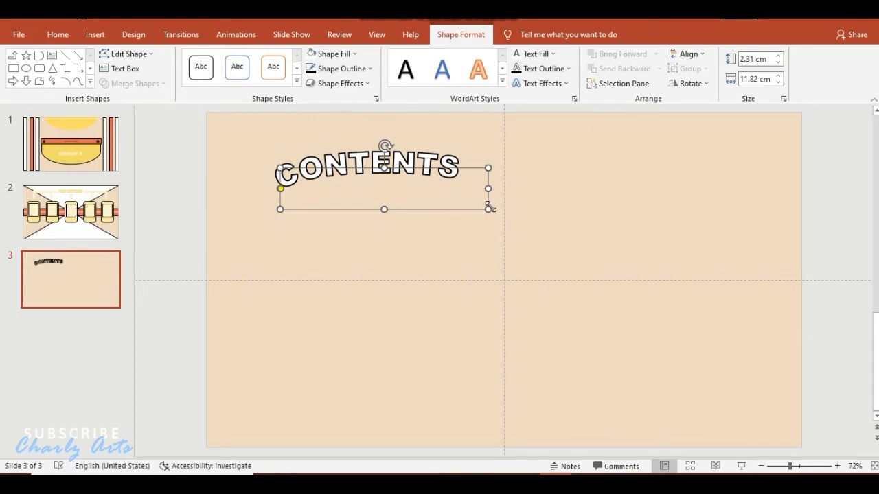
left_click_drag(490, 206, 545, 233)
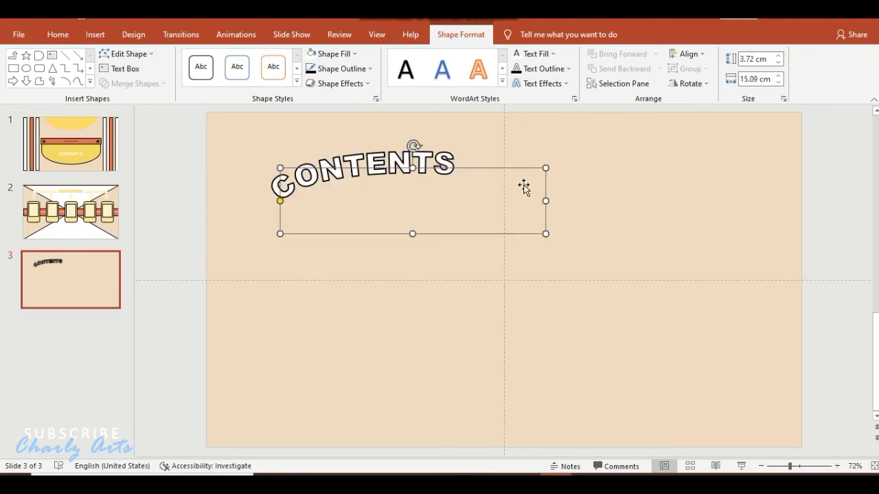
left_click_drag(279, 202, 281, 196)
Center the CONTENTS text in its box and move it to the slide's horizontal middle
left_click(57, 34)
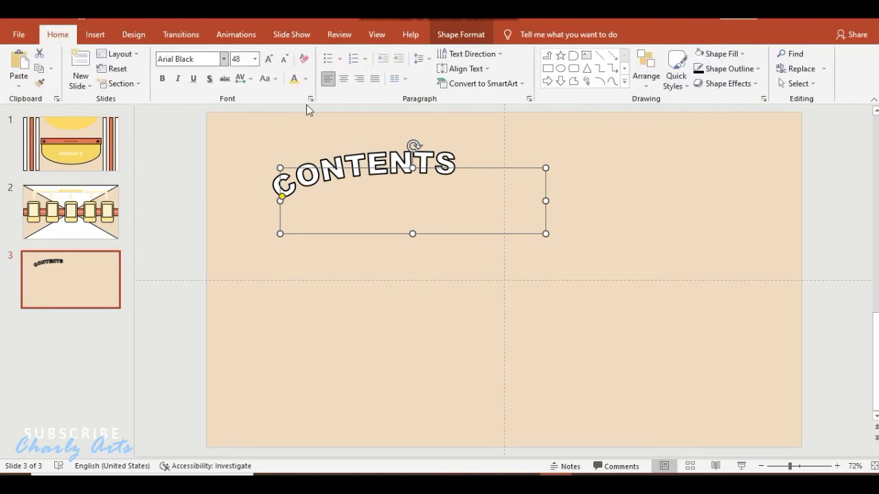
left_click(343, 80)
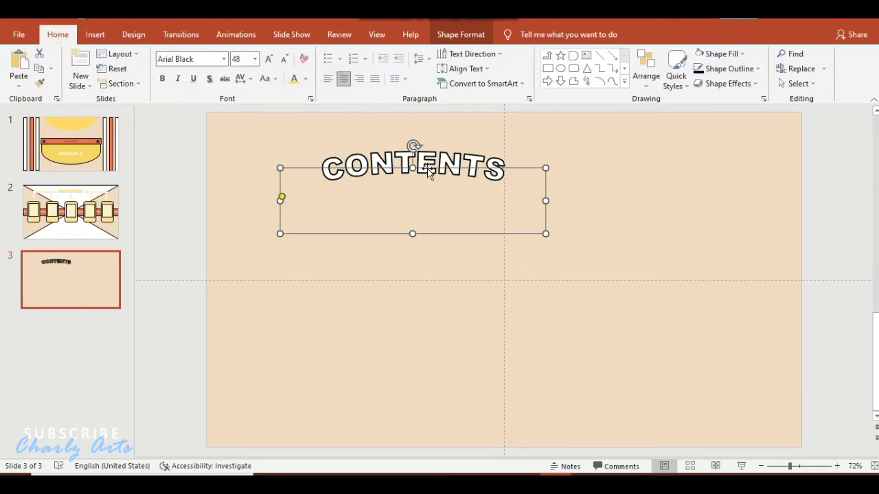
left_click_drag(427, 172, 514, 180)
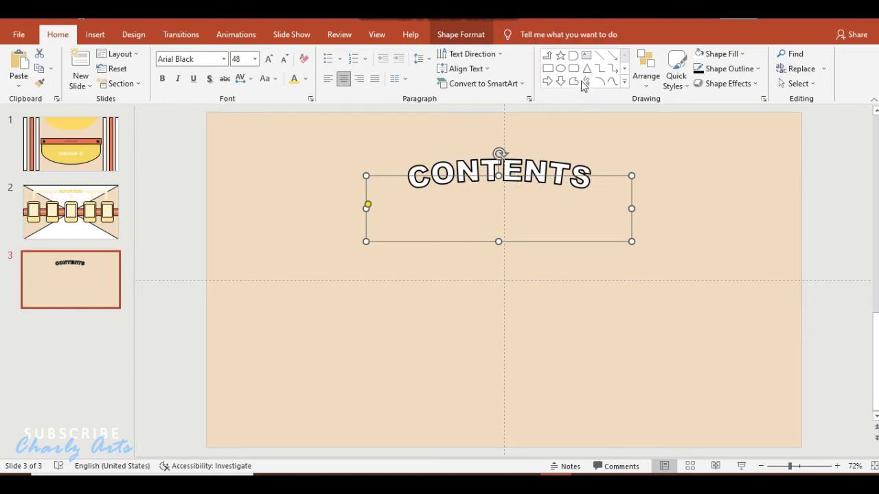
Draw a recent-orange oval with no outline, partly past the slide's bottom-left edge
left_click(560, 68)
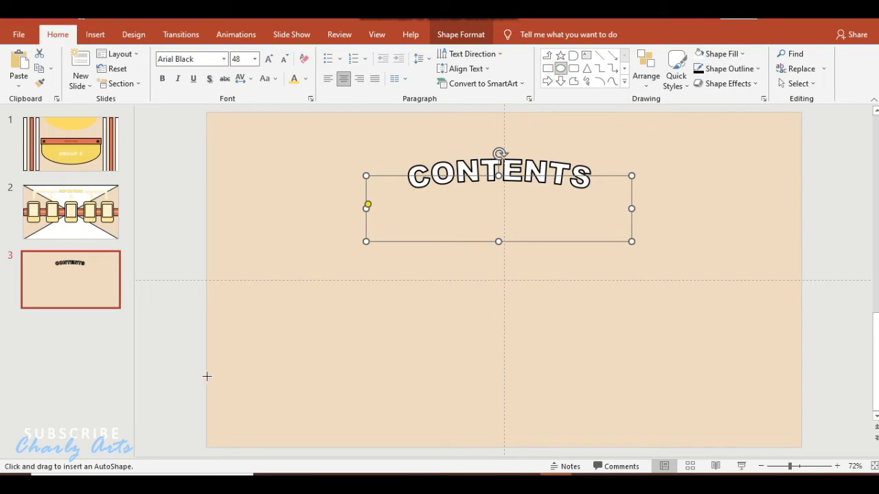
left_click_drag(206, 375, 290, 445)
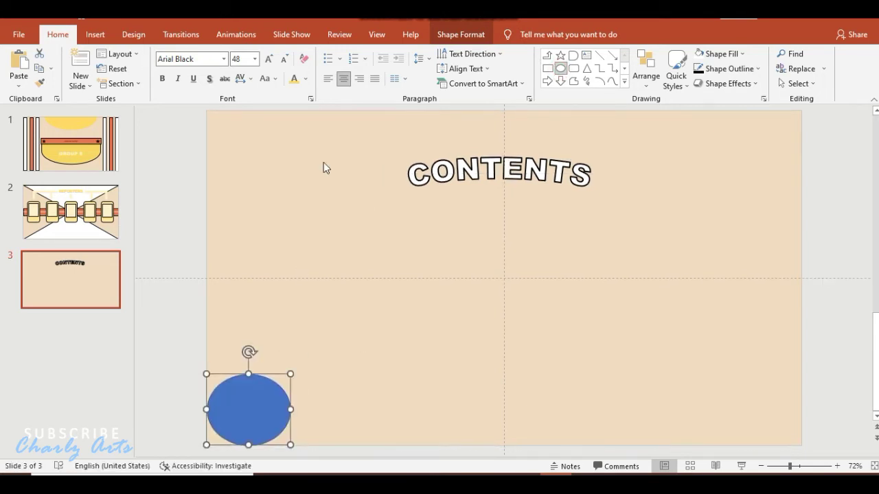
left_click(321, 55)
left_click(320, 179)
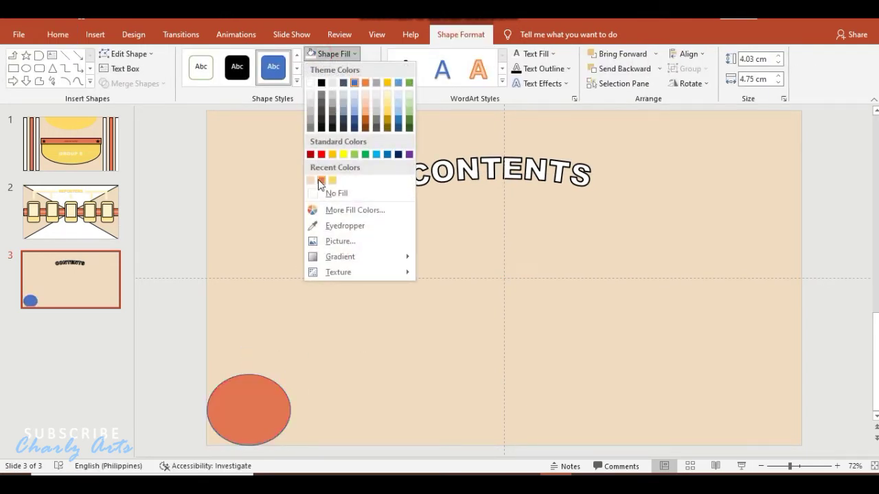
left_click(338, 69)
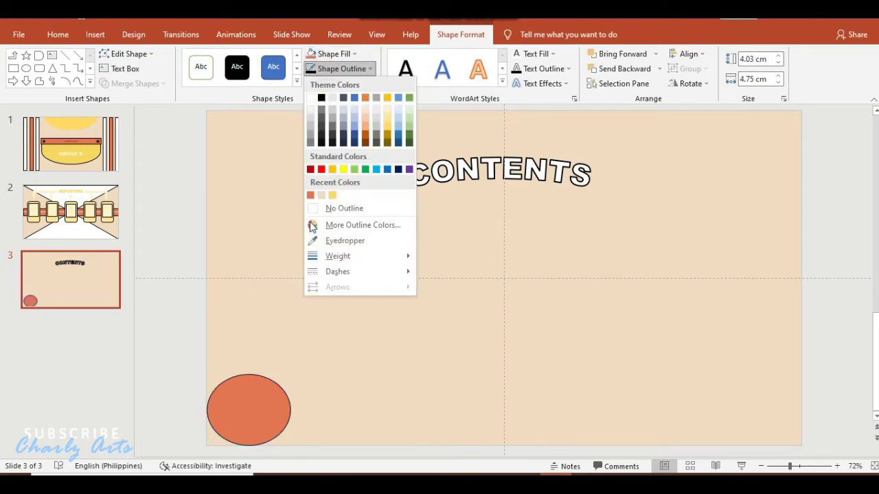
left_click(327, 208)
mouse_move(245, 408)
left_mouse_down()
mouse_move(206, 405)
mouse_move(240, 431)
left_mouse_up()
Paste copies of the orange oval to form clusters in both bottom corners
key("ctrl+c")
key("ctrl+v")
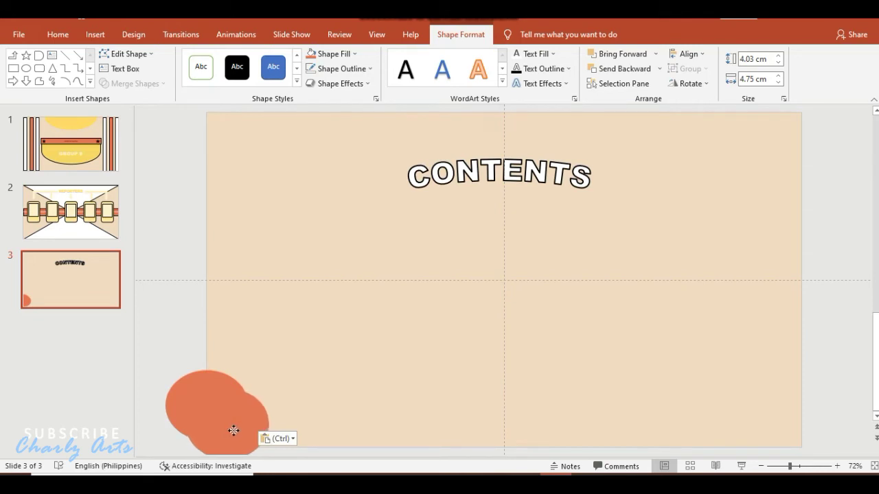
key("ctrl+v")
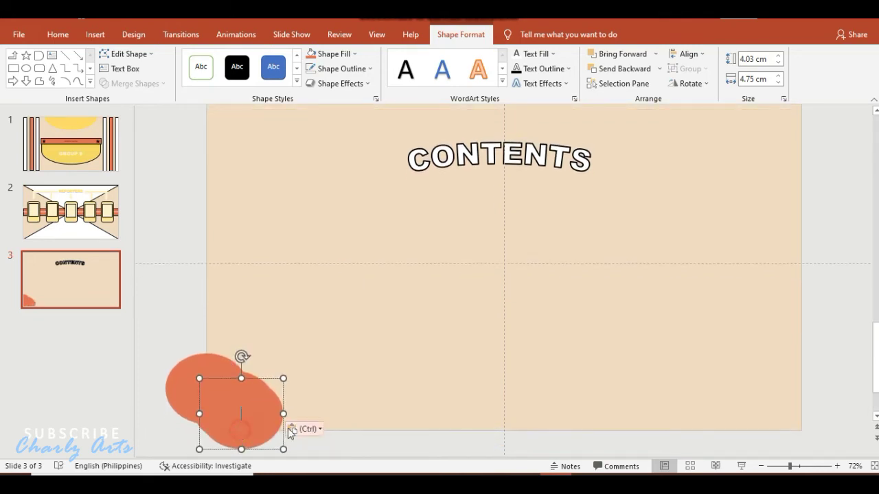
mouse_move(239, 430)
left_mouse_down()
mouse_move(787, 355)
mouse_move(783, 391)
mouse_move(757, 392)
mouse_move(723, 416)
left_mouse_up()
scroll(289, 420, "down", 1)
key("ctrl+v")
key("ctrl+v")
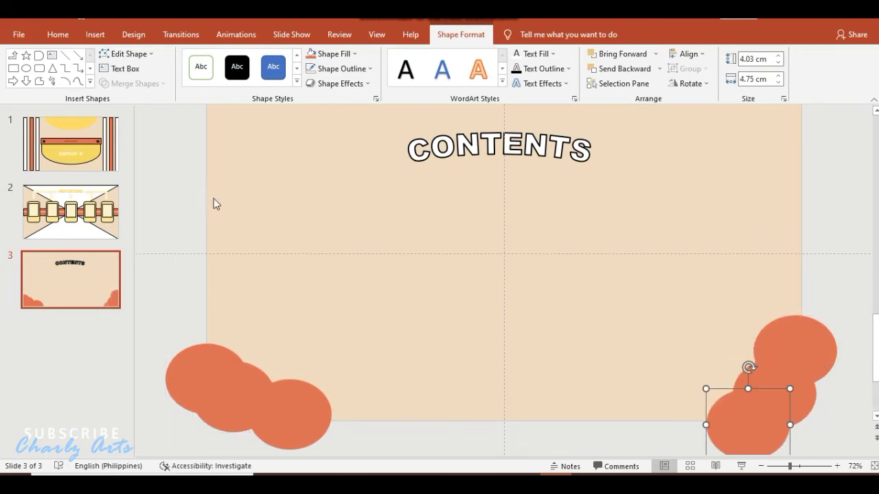
left_click(39, 68)
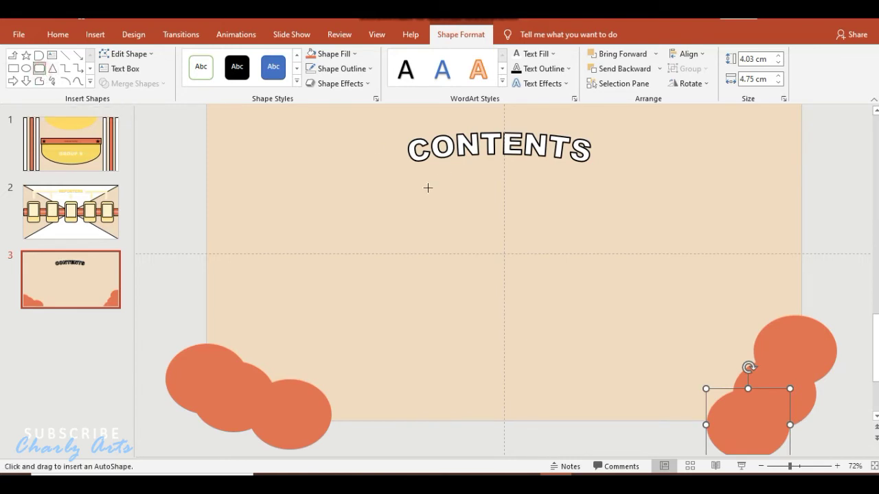
Draw a wide black-styled rounded bar below the CONTENTS title, slightly shortened
left_click_drag(365, 184, 640, 233)
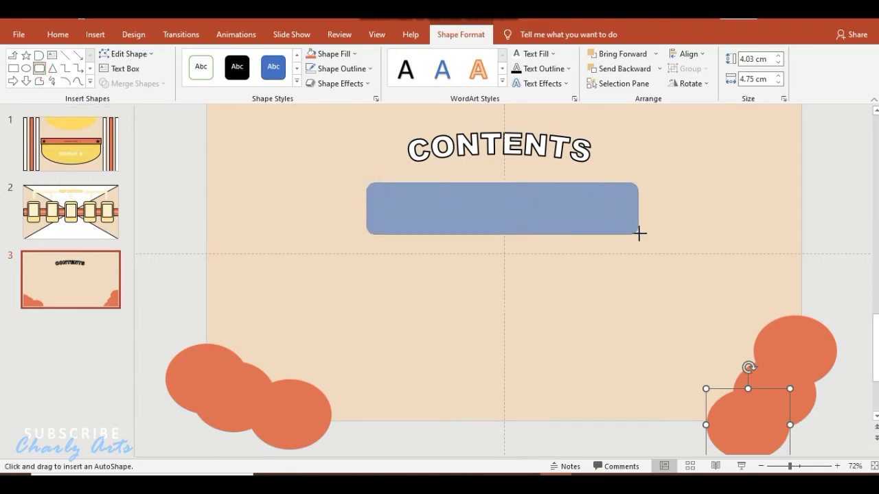
left_click(239, 67)
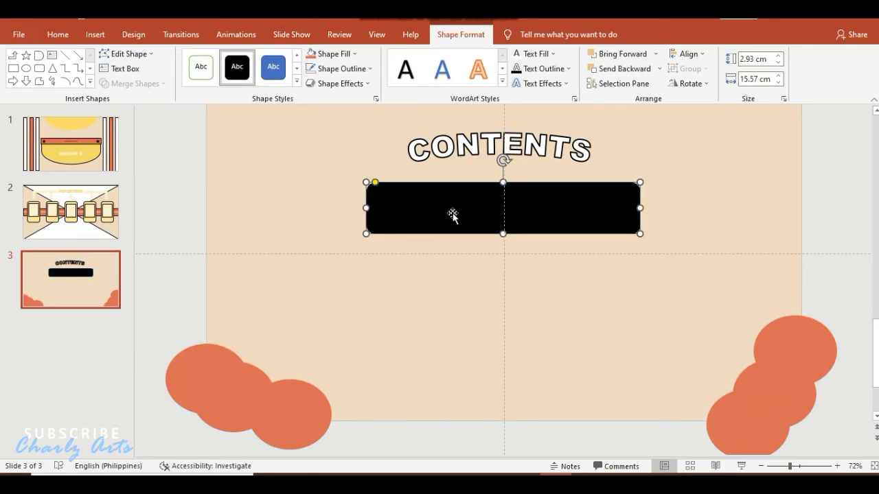
left_click_drag(503, 234, 523, 240)
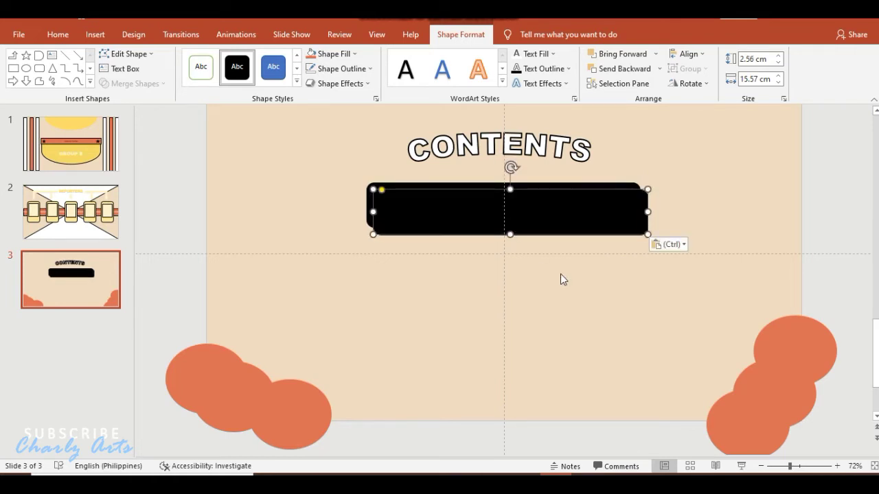
Make the duplicate bar white with a black outline, offset up-left so black shows as shadow
left_click(324, 53)
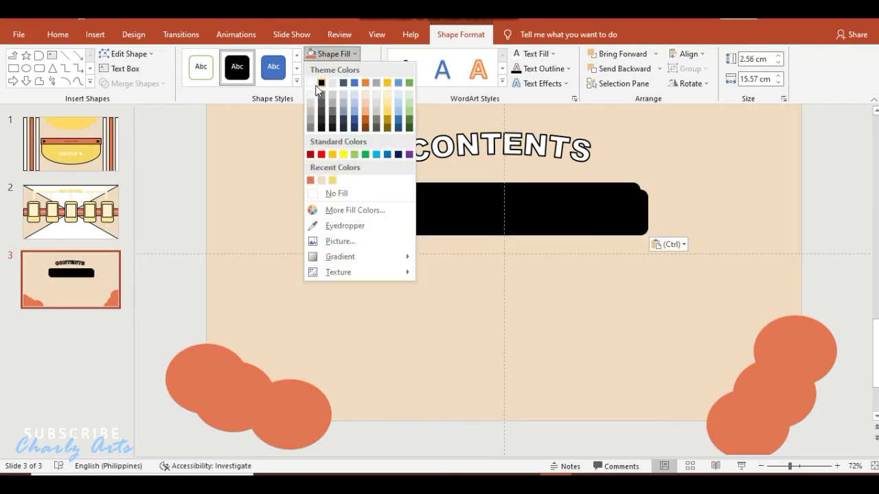
left_click(314, 84)
left_click(326, 84)
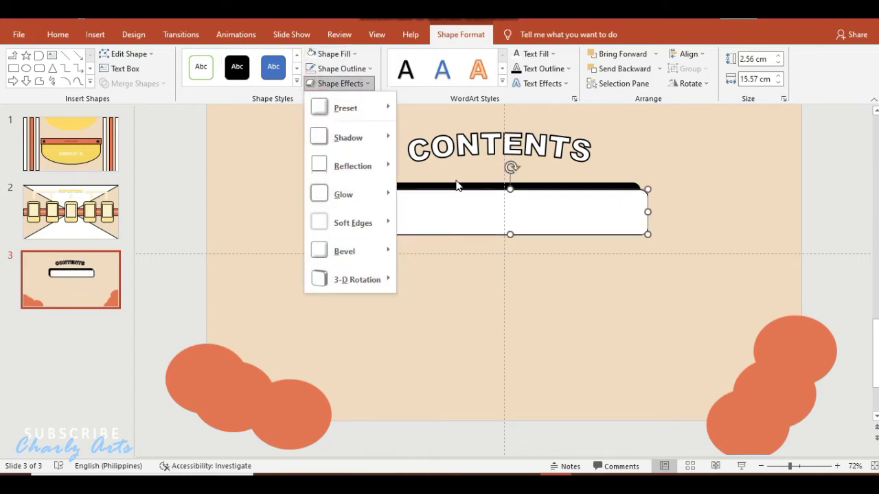
left_click(353, 68)
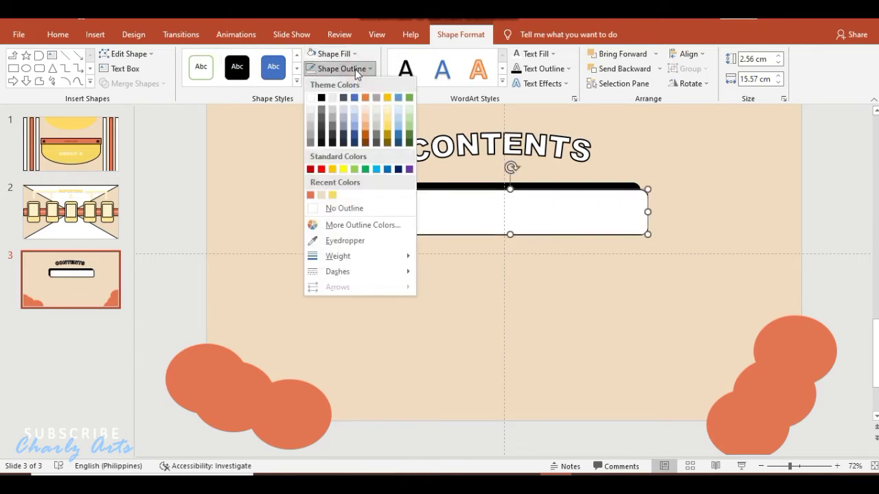
left_click(320, 97)
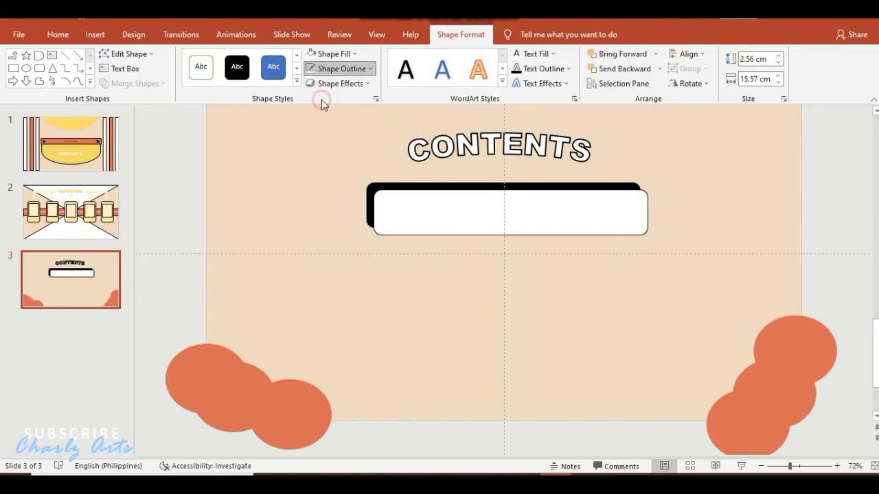
mouse_move(421, 205)
left_mouse_down()
mouse_move(408, 197)
mouse_move(410, 186)
left_mouse_up()
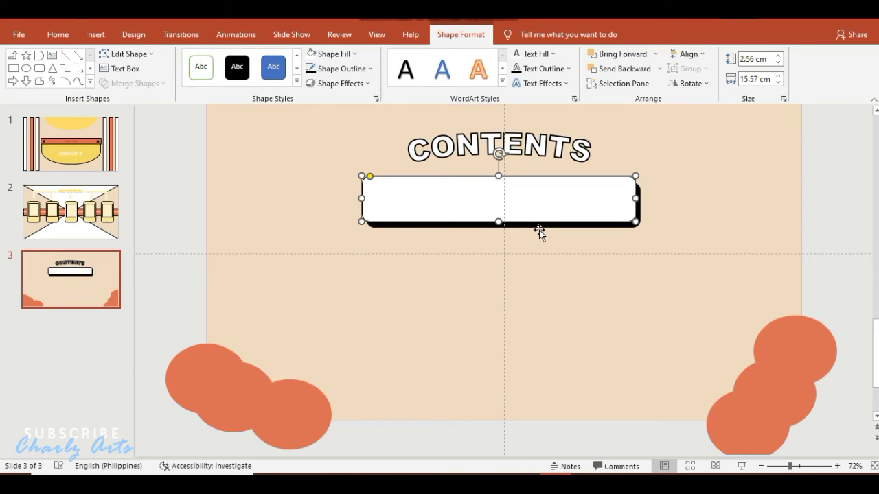
left_click_drag(539, 231, 535, 229)
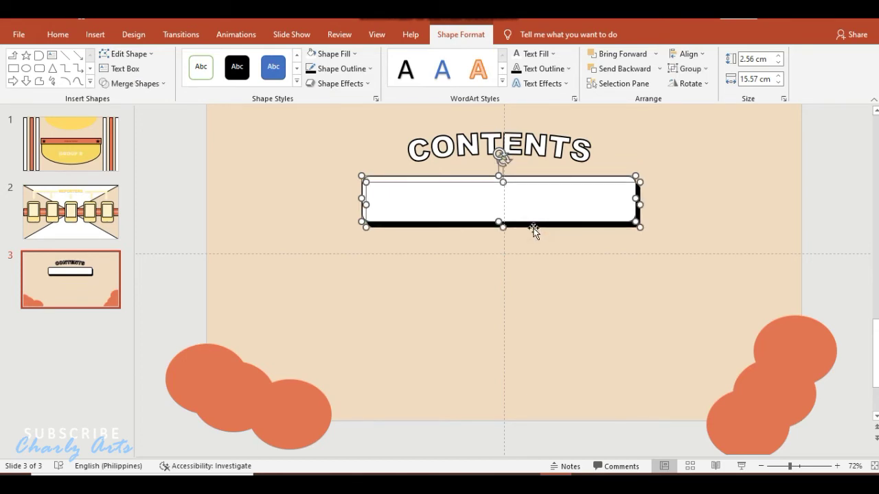
Group the white bar with its black shadow and copy it into three stacked bars
right_click(533, 228)
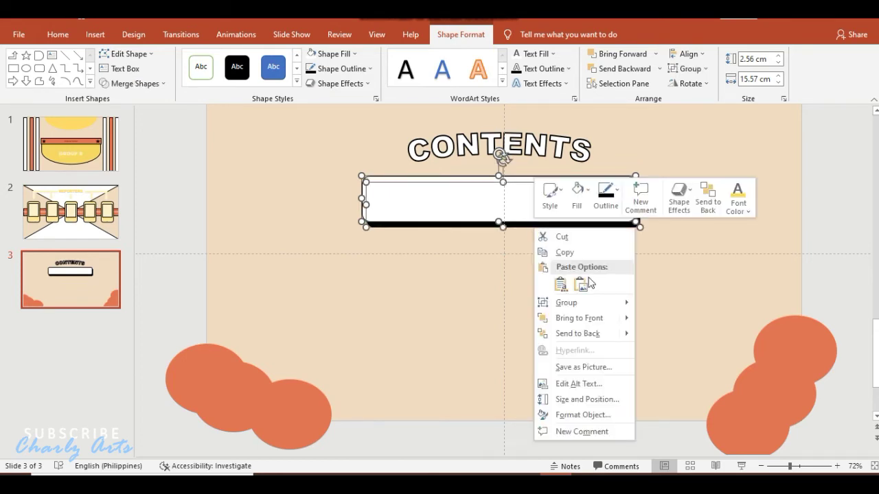
mouse_move(601, 305)
left_click(647, 304)
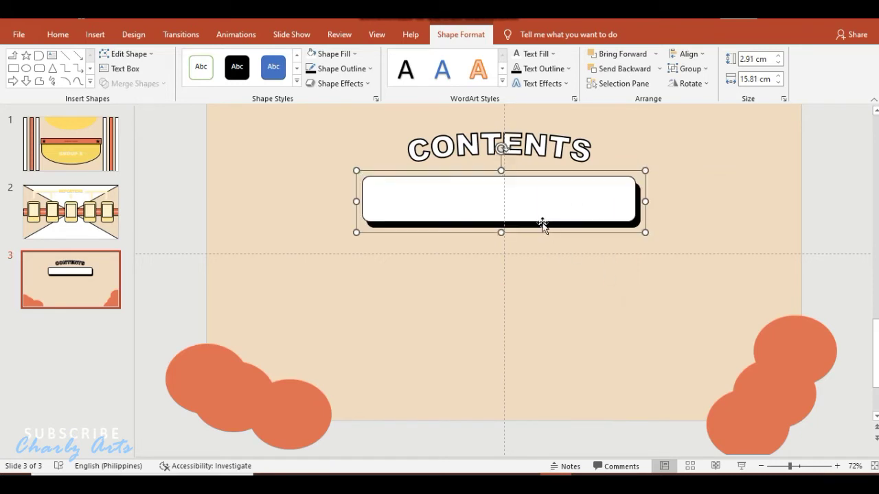
left_click_drag(542, 218, 541, 274)
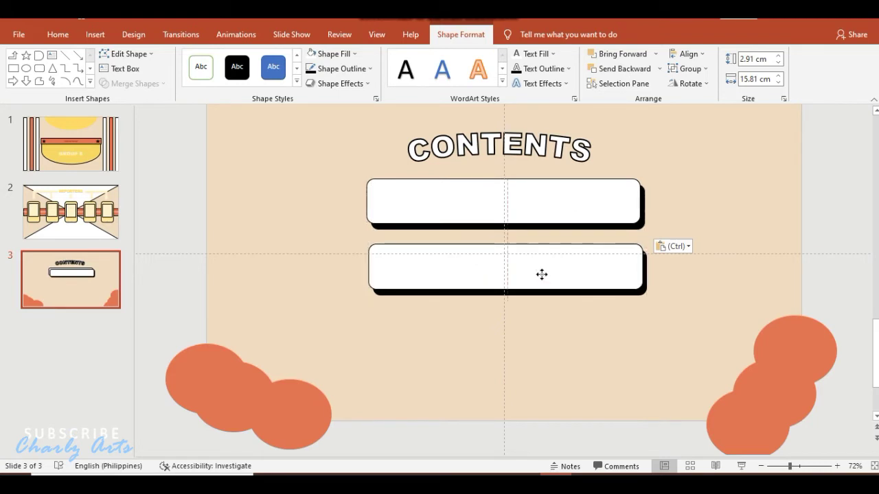
left_click(541, 274)
key("ctrl+v")
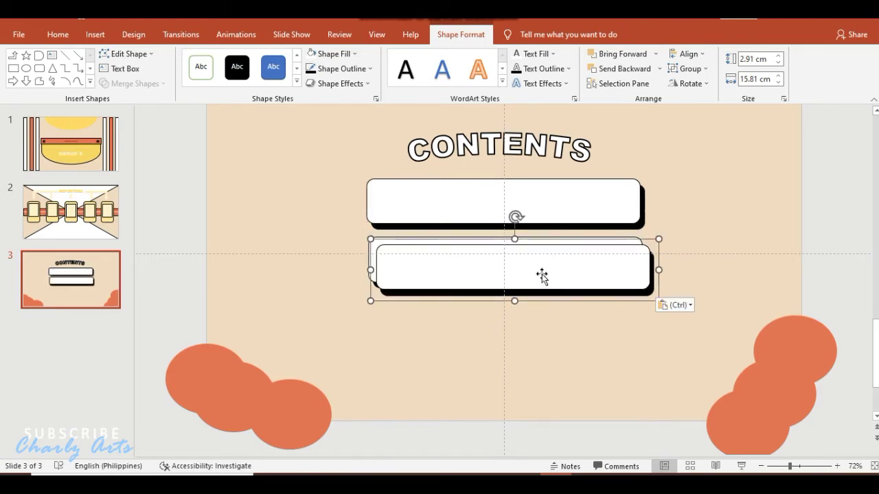
left_click_drag(541, 274, 538, 340)
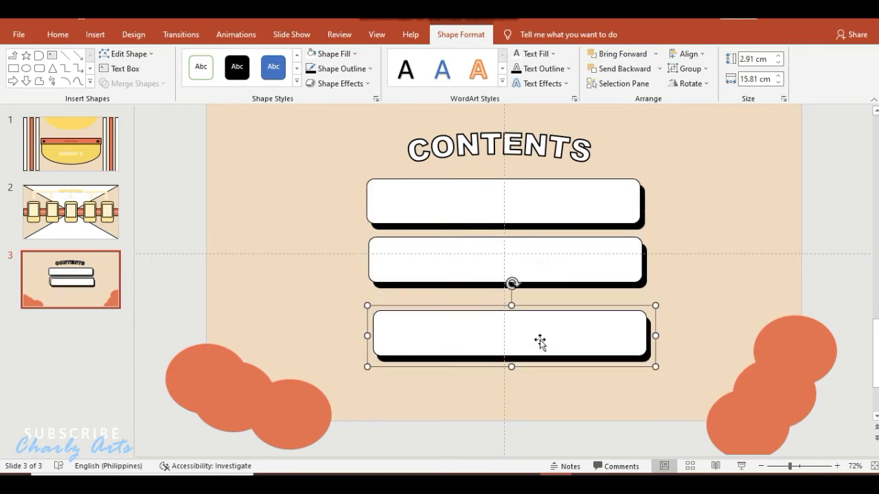
Place orange 5-point stars at the left end of all three bars, then add blank slide 4
left_click(26, 55)
left_click_drag(384, 197, 395, 208)
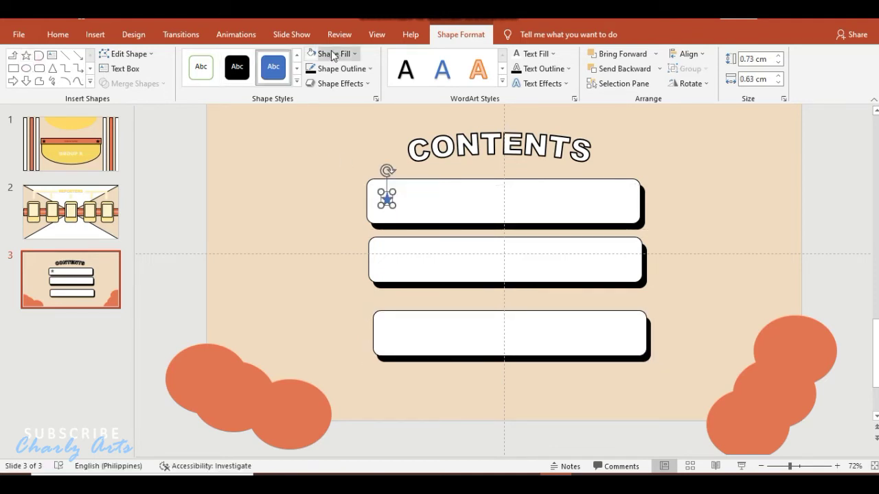
left_click(333, 54)
left_click(312, 182)
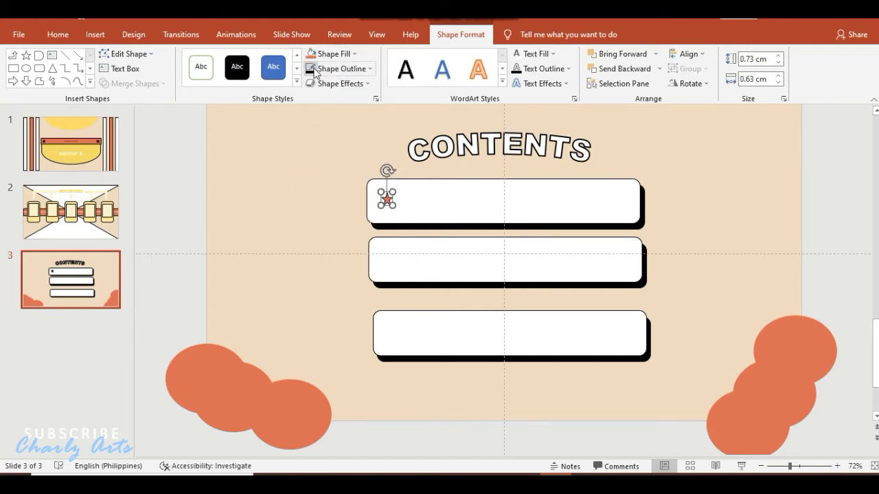
key("ctrl+c")
key("ctrl+v")
left_click_drag(387, 200, 388, 337)
key("ctrl+v")
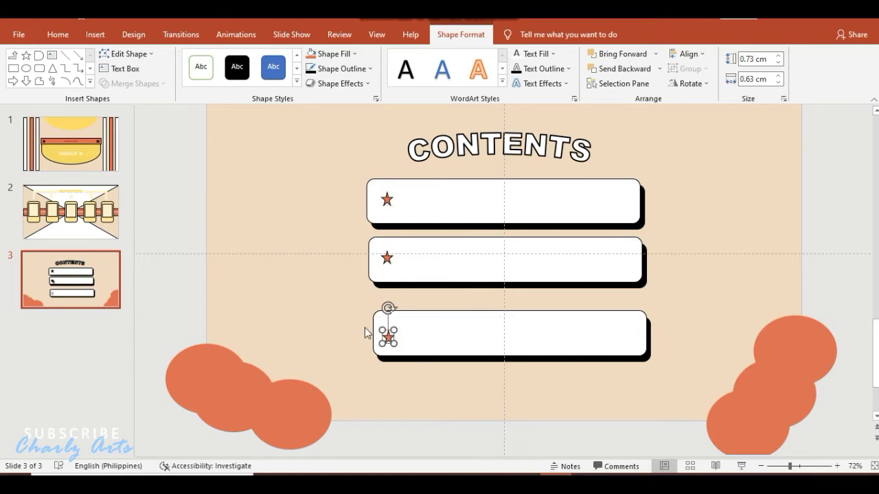
key("ctrl+m")
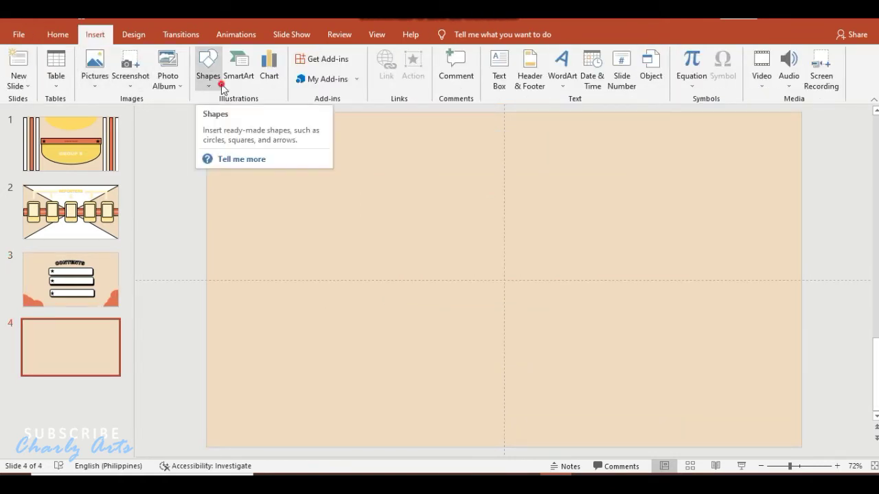
Draw a large rounded rectangle covering most of slide 4, with less-rounded corners
left_click(221, 84)
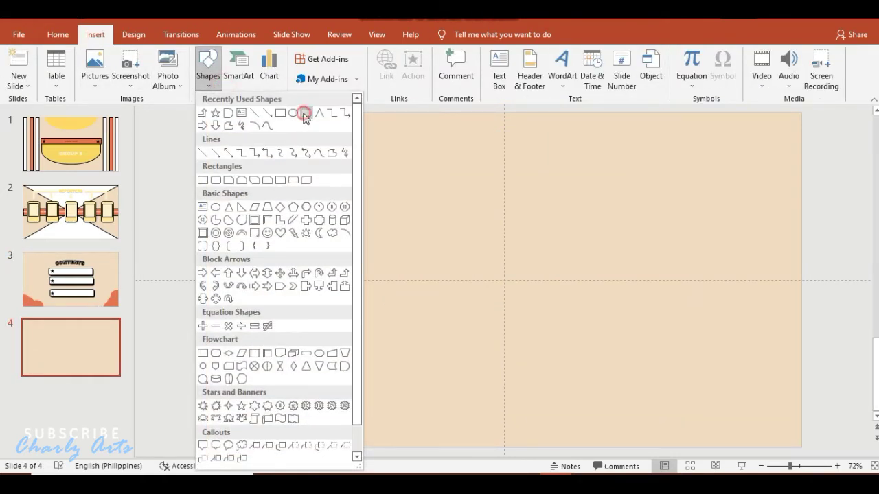
left_click(305, 113)
left_click_drag(250, 137, 755, 399)
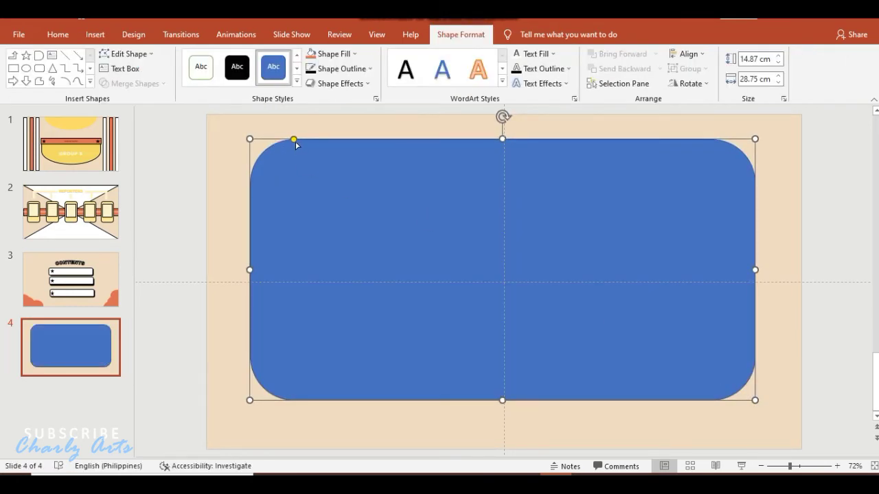
left_click_drag(293, 140, 262, 139)
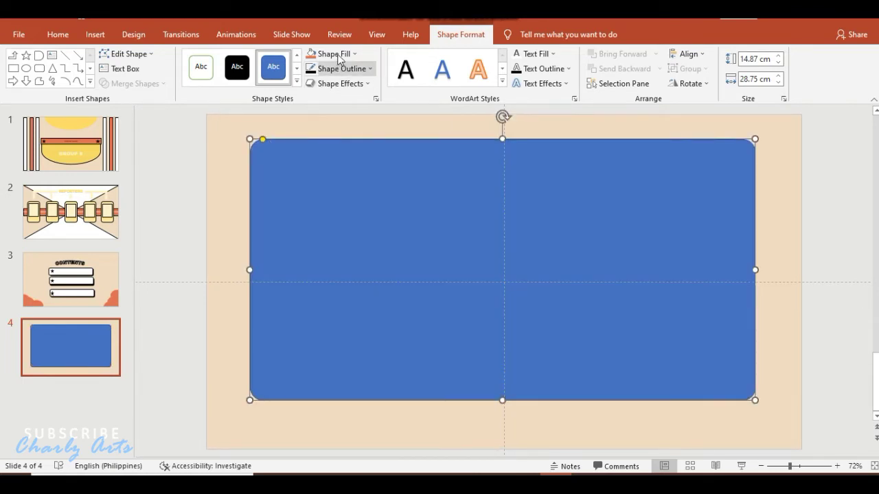
Fill the card white, give it a 2¼ pt outline, and move it slightly lower
left_click(336, 55)
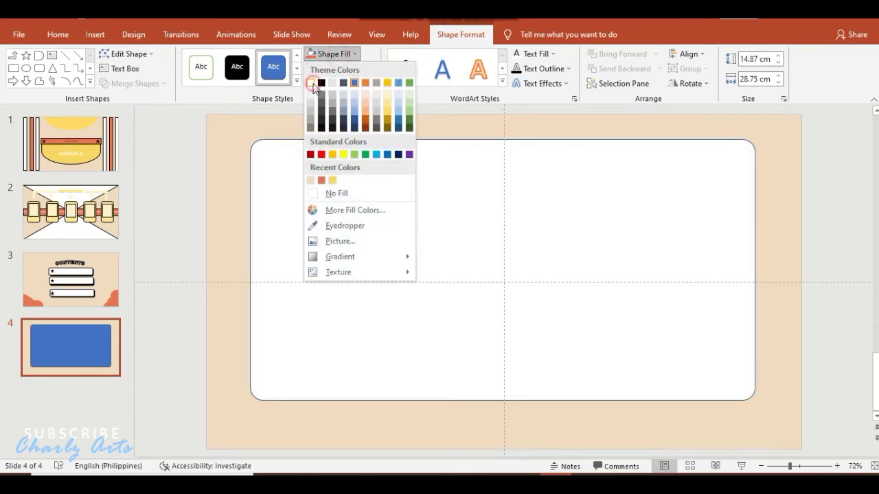
left_click(311, 83)
left_click(338, 69)
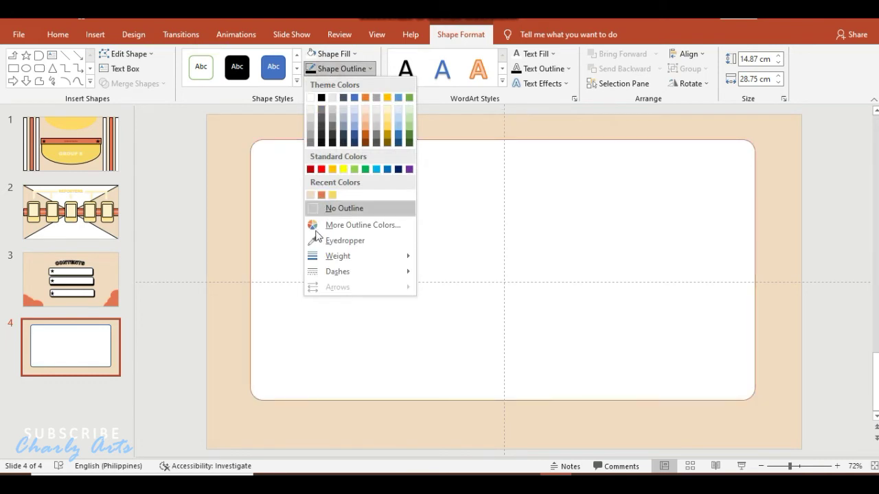
mouse_move(329, 255)
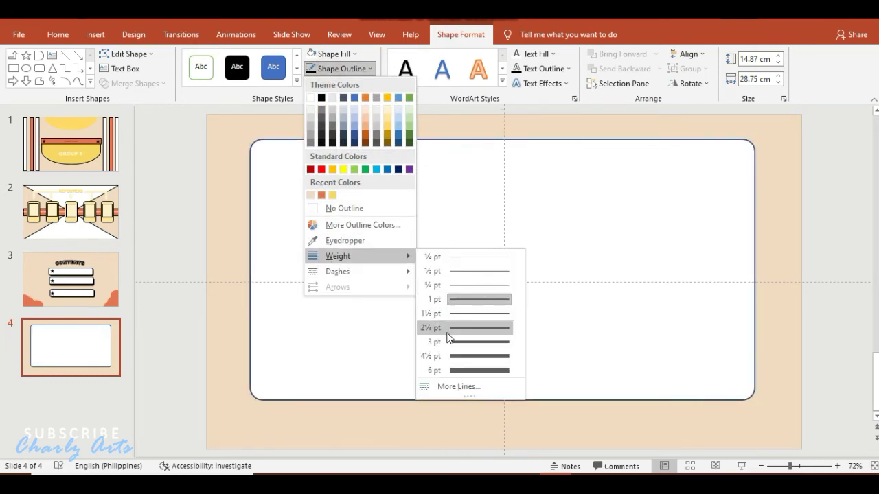
left_click(446, 333)
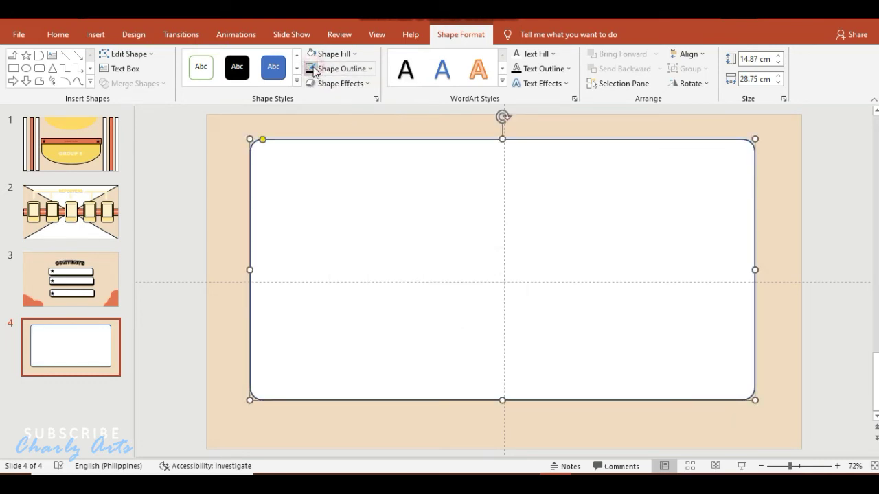
left_click_drag(310, 169, 310, 181)
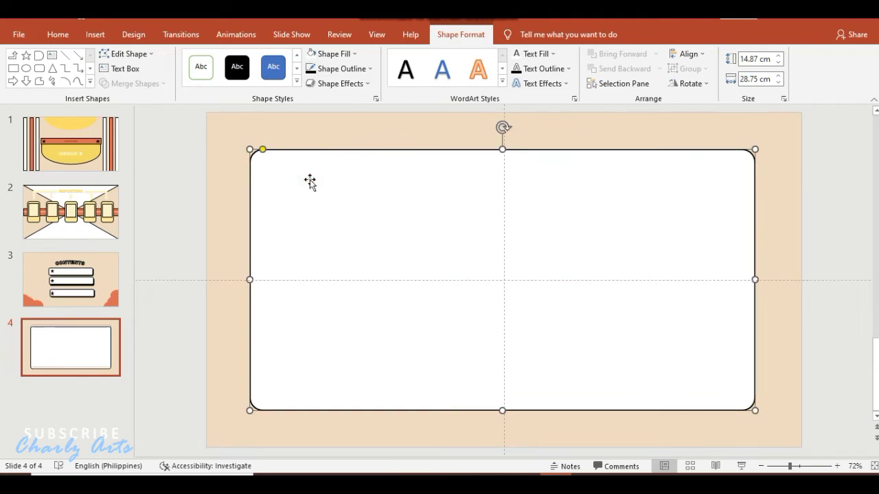
left_click(238, 153)
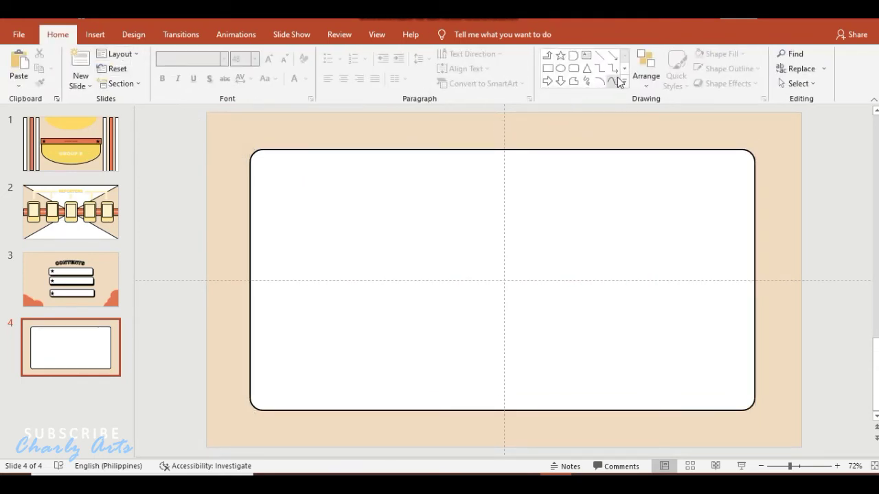
Draw a recent-yellow four-point star, 1.4 by 1.22 cm, in the card's top-right corner
left_click(624, 82)
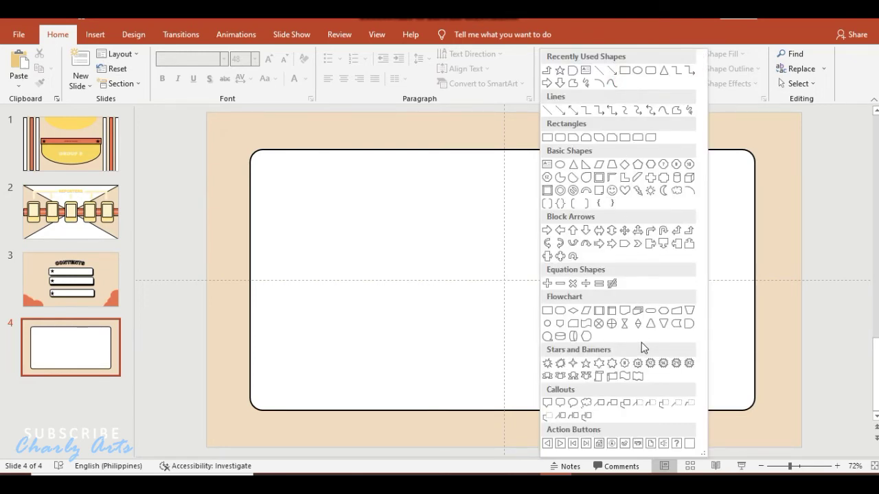
left_click(572, 363)
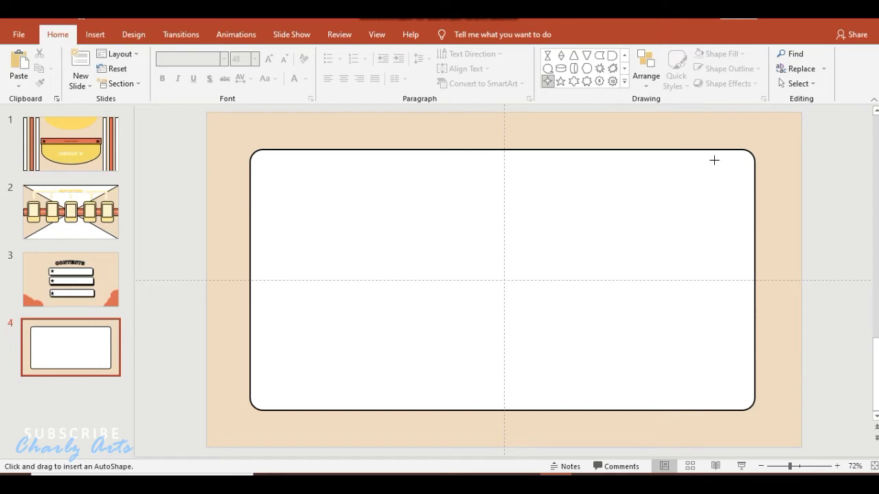
left_click_drag(711, 157, 739, 186)
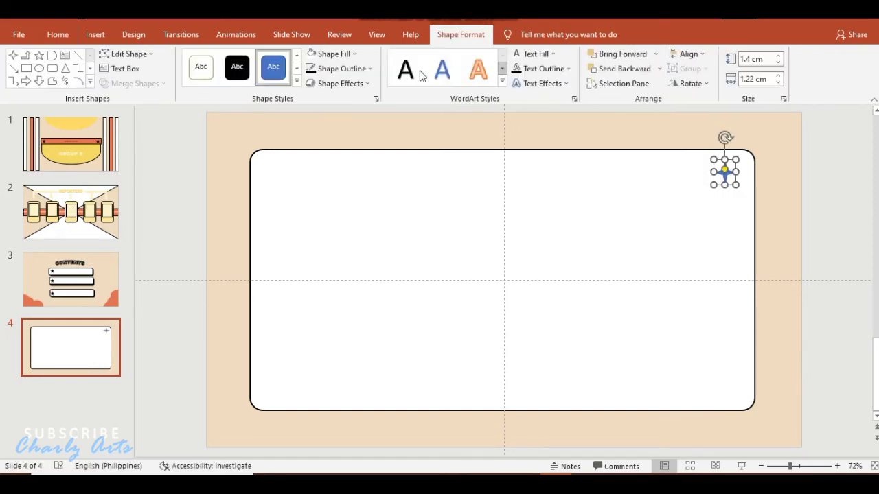
left_click(333, 54)
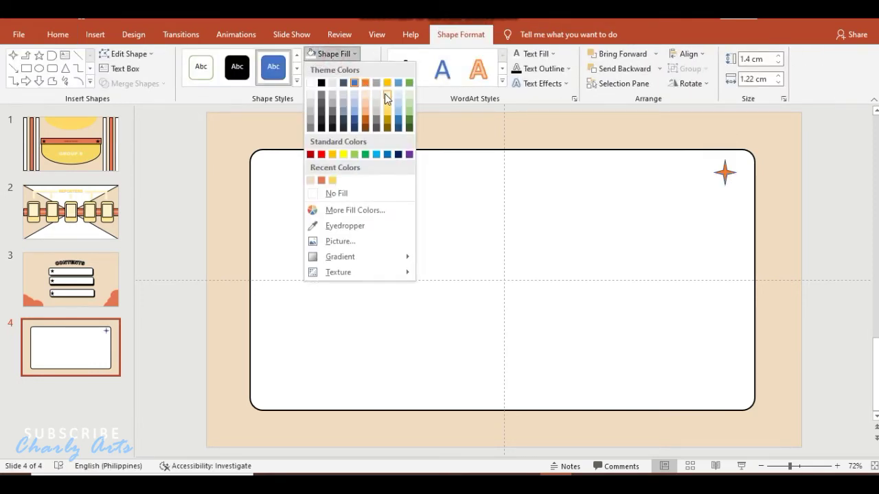
left_click(332, 180)
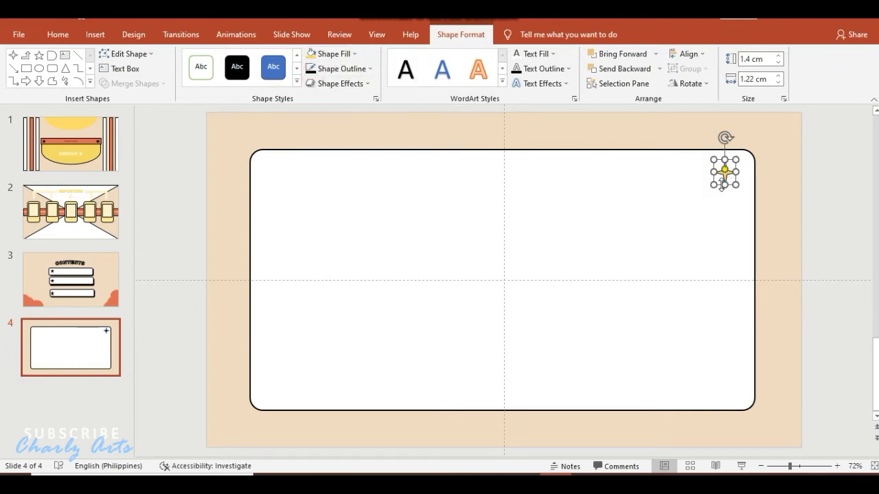
Add a smaller 0.98 by 0.79 cm copy of the star, nudged slightly upward
key("ctrl+v")
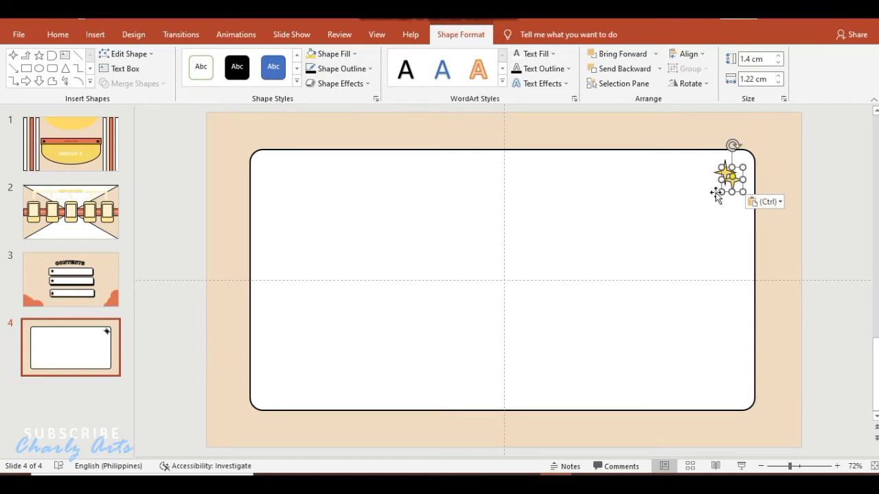
left_click_drag(720, 190, 727, 185)
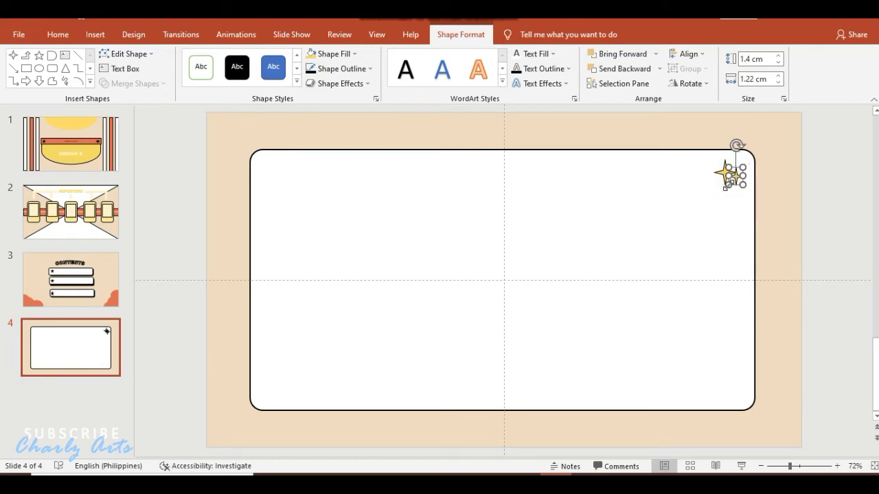
key("Up")
key("Up")
key("Up")
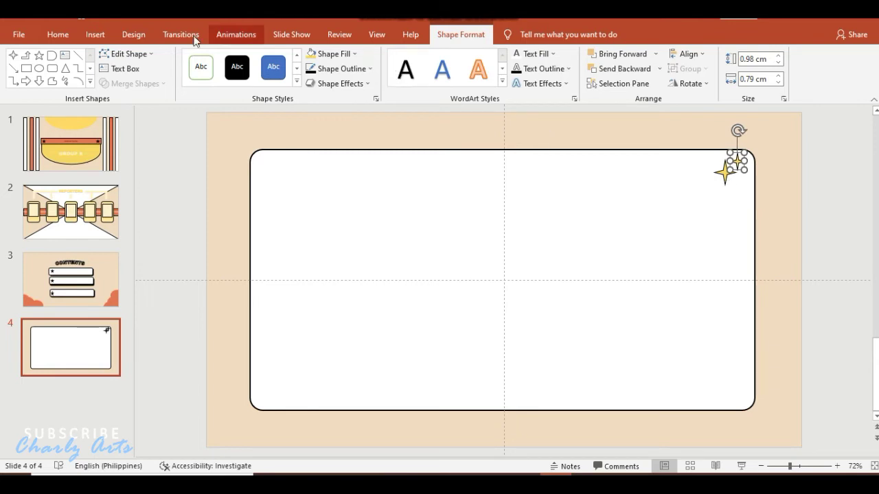
left_click(121, 68)
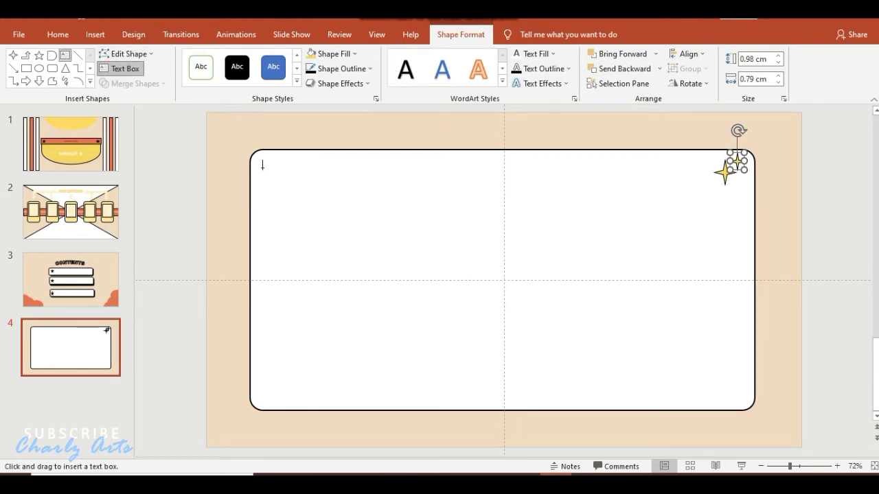
Draw a text box at the card's top-left and type INSERT TITLE HERE
left_click_drag(262, 167, 373, 207)
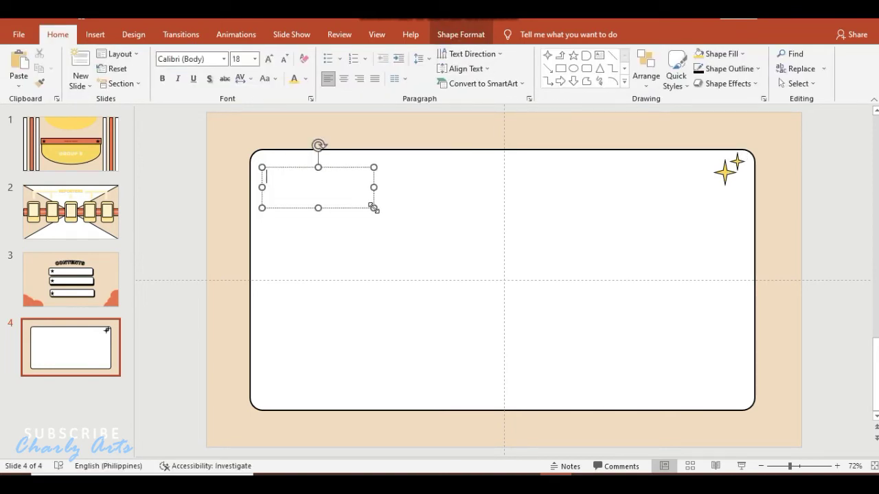
type("t")
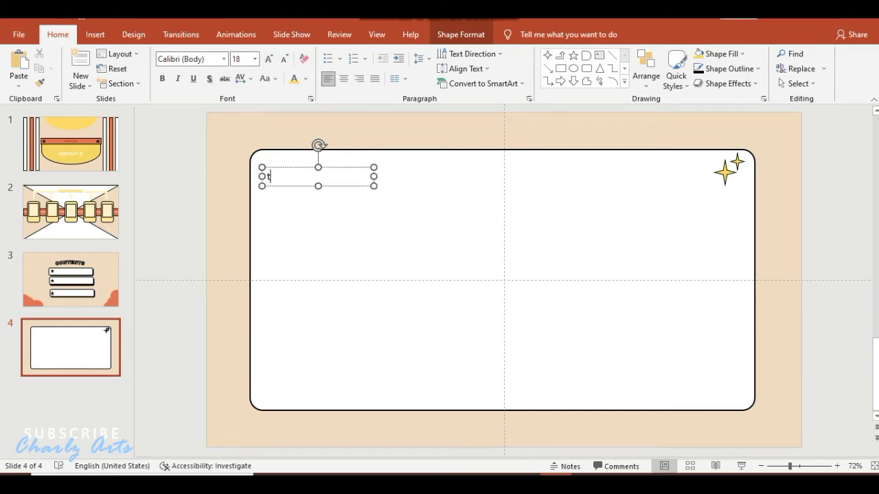
key("BackSpace")
type("t")
key("BackSpace")
key("BackSpace")
key("BackSpace")
type("INSER")
type("T TITLE HERE")
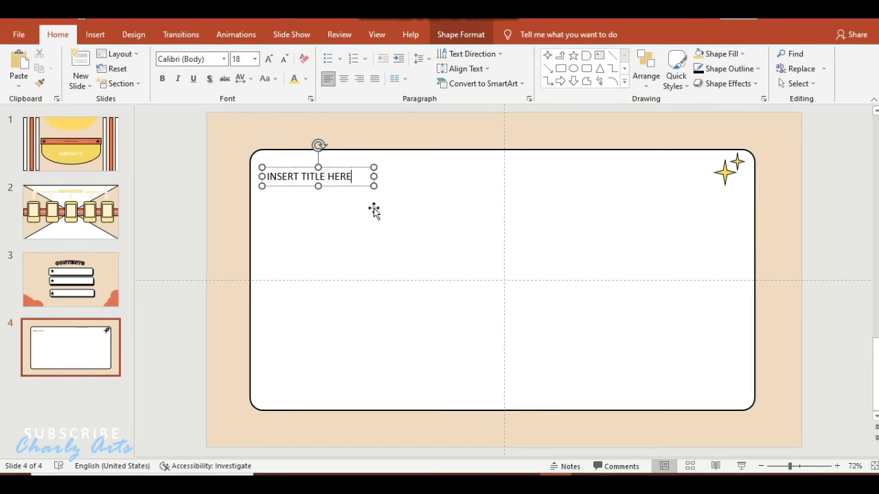
Set the title to Arial Rounded MT Bold and widen its box to fit one line
key("ctrl+a")
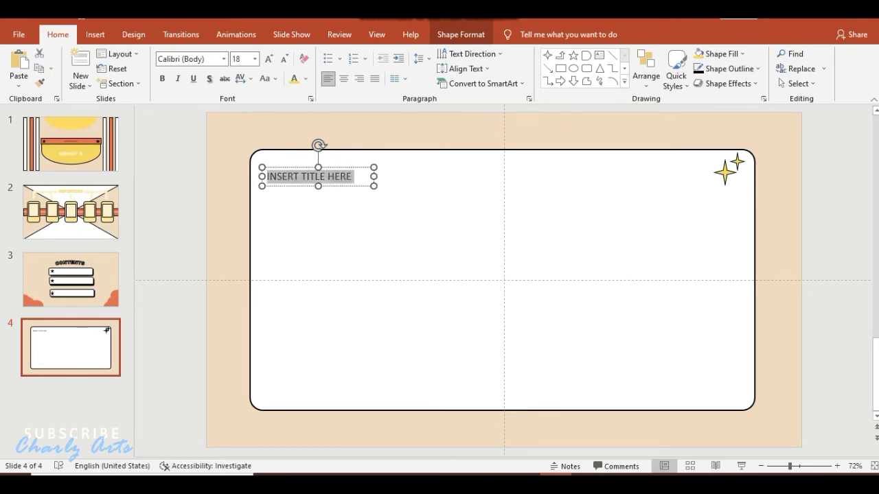
left_click(223, 59)
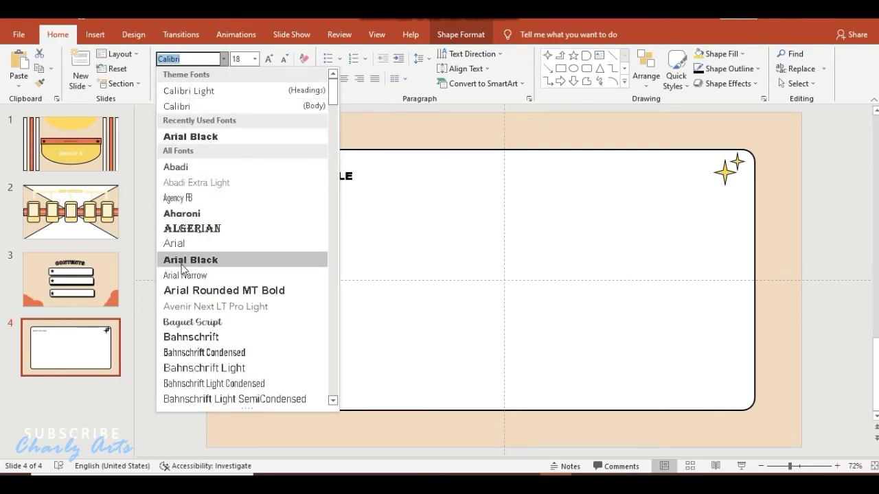
left_click(182, 292)
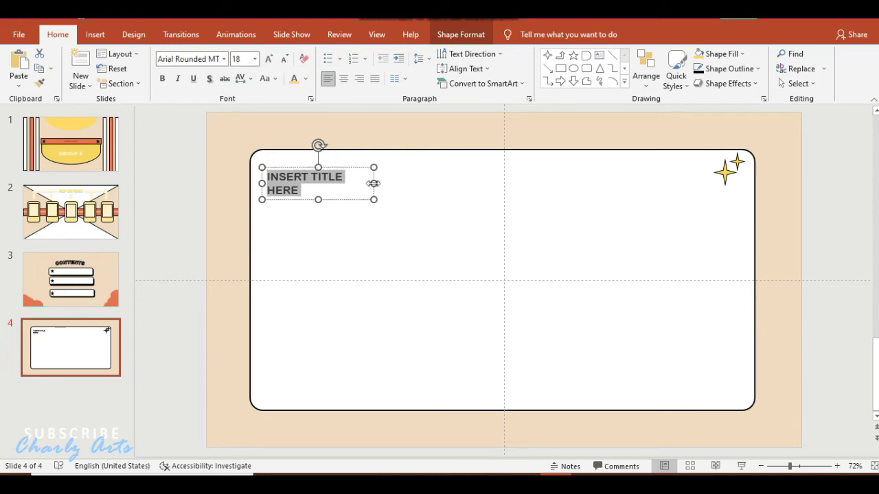
left_click_drag(375, 182, 413, 183)
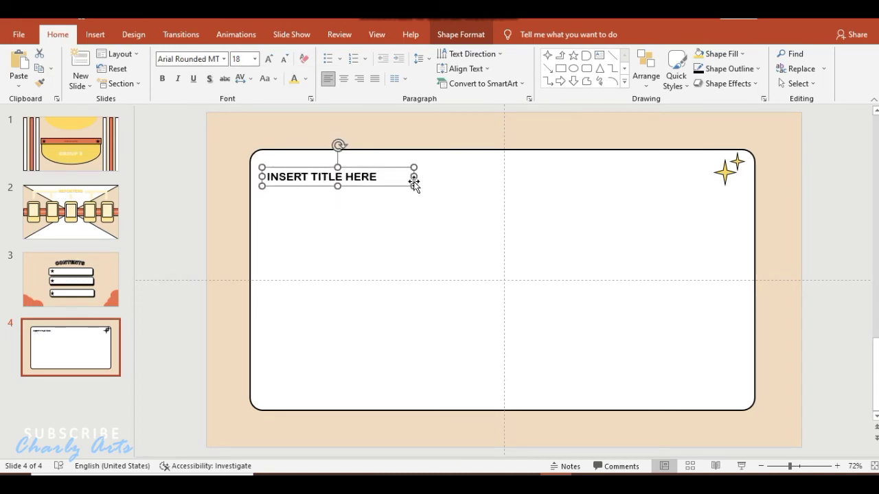
left_click(829, 386)
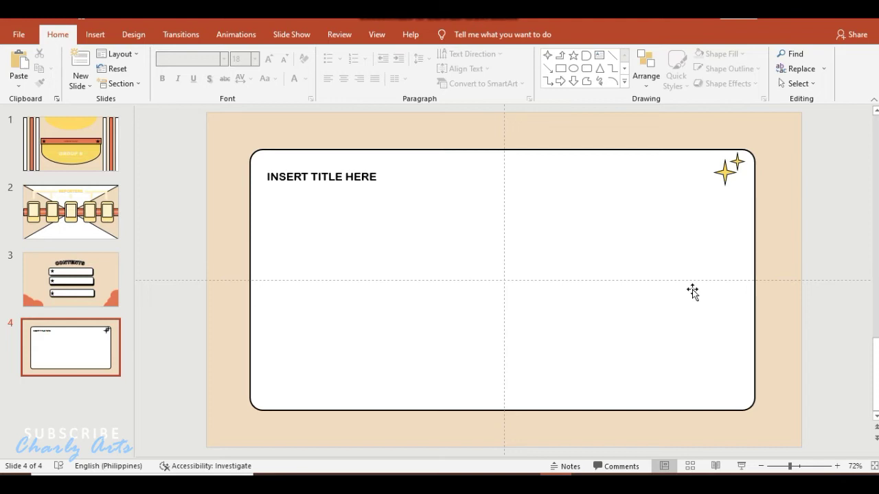
Draw a 25.73 cm horizontal divider line across the card just under the title
left_click(612, 55)
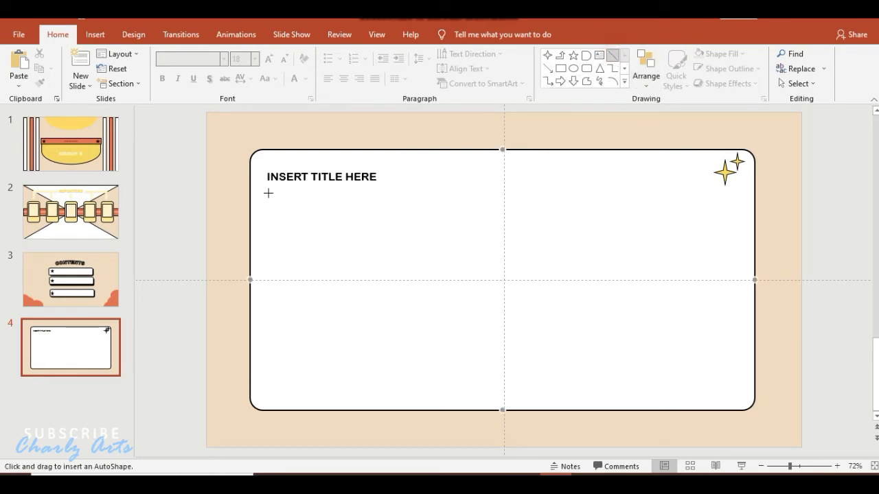
left_click_drag(267, 191, 718, 192)
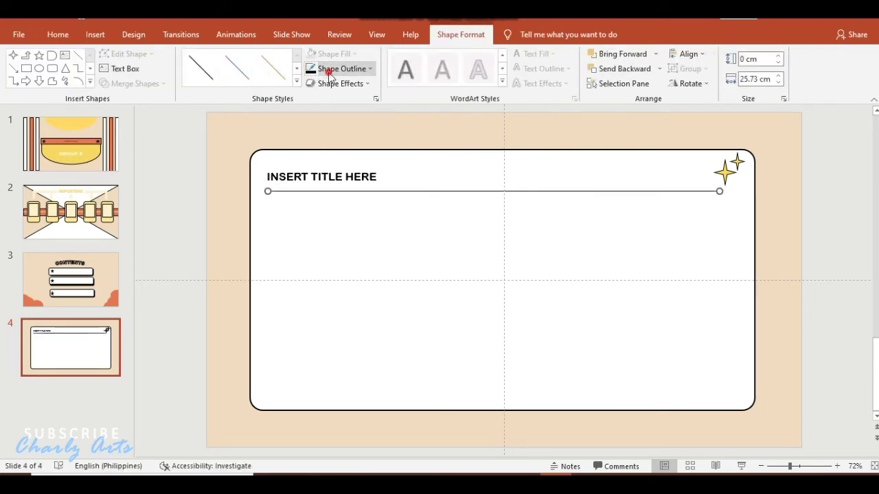
left_click(323, 68)
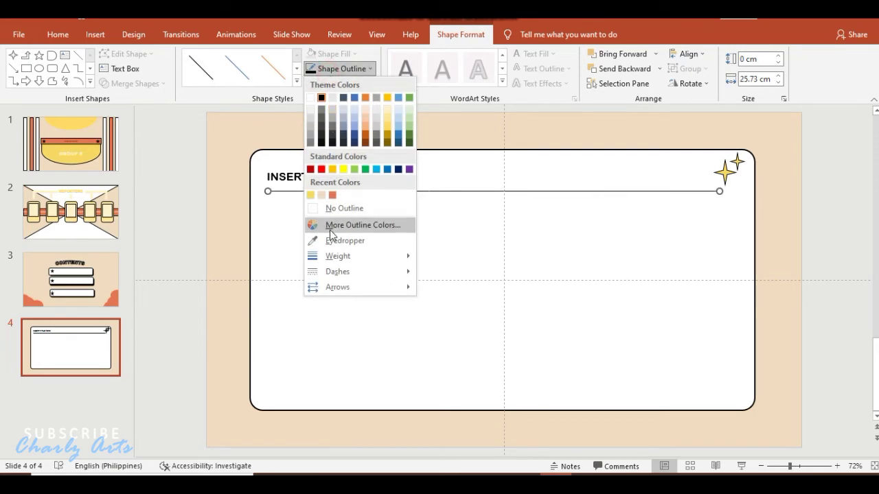
left_click(803, 259)
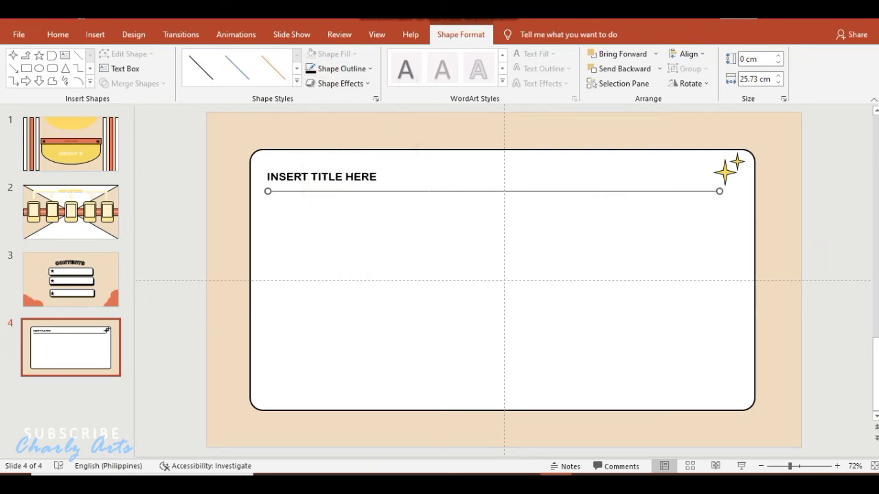
left_click(866, 176)
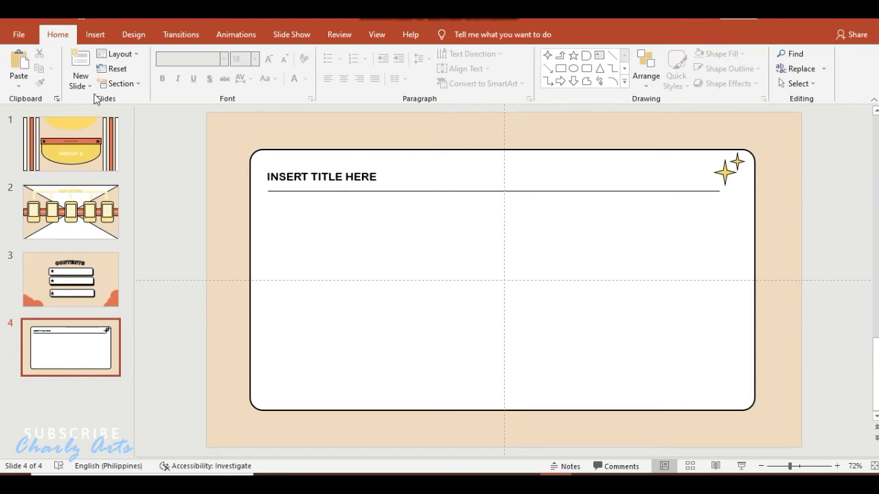
Add a blank fifth slide and draw a 12.92 × 12.7 cm rounded rectangle at its centre
left_click(80, 68)
left_click(211, 77)
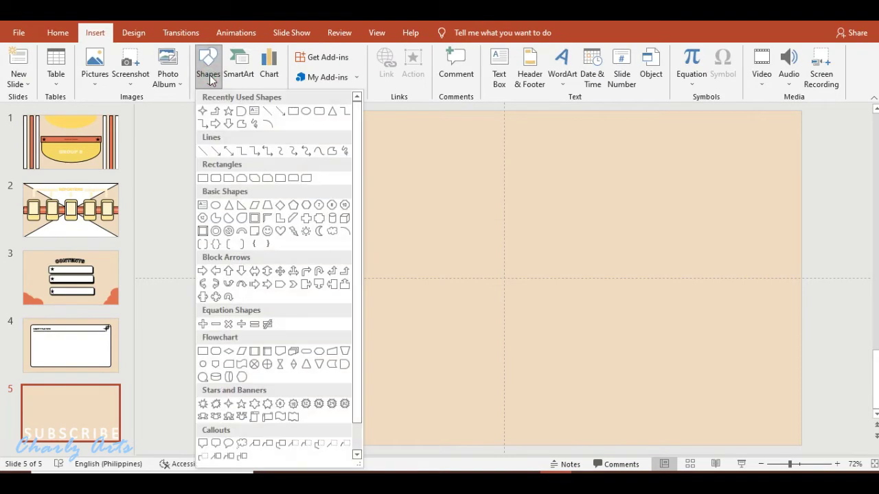
left_click(319, 113)
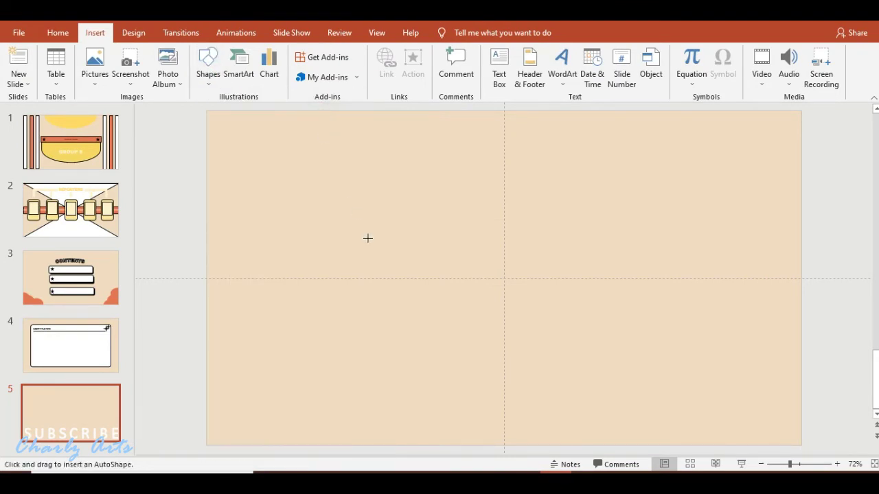
left_click_drag(367, 179, 585, 392)
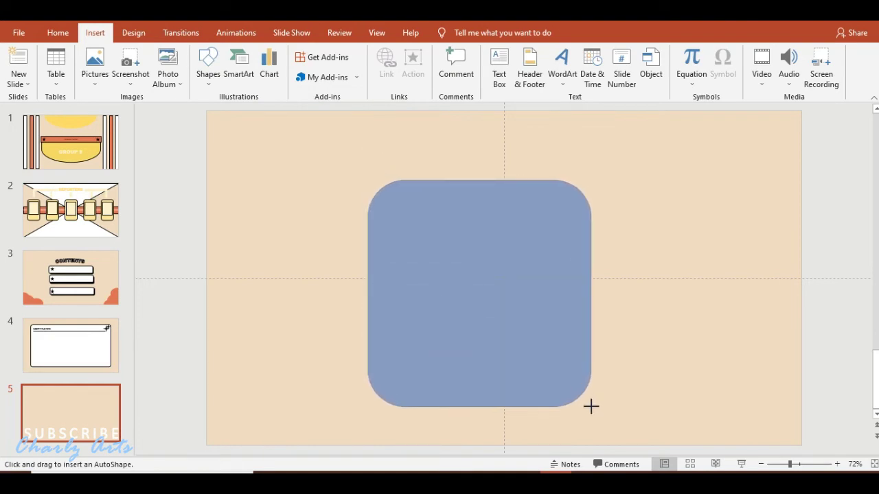
left_click_drag(585, 392, 591, 407)
left_click_drag(523, 193, 551, 183)
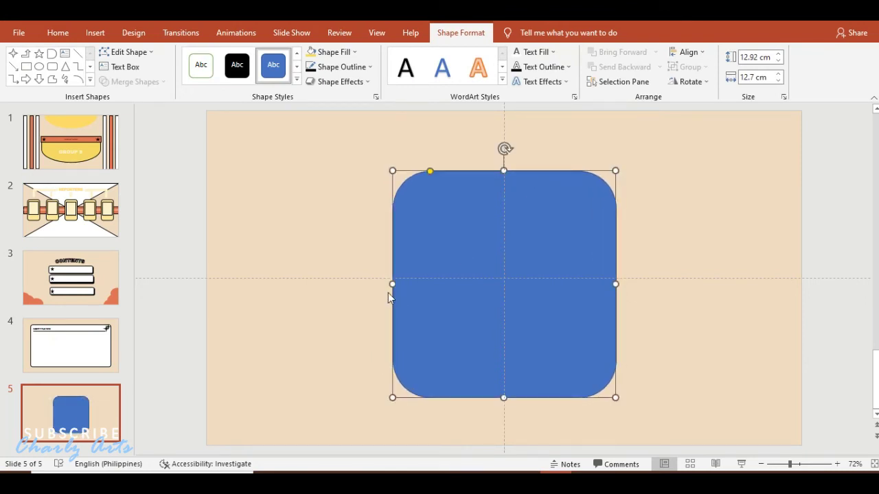
Widen the rounded rectangle to 15.9 cm
left_click_drag(392, 284, 363, 280)
left_click_drag(484, 271, 487, 267)
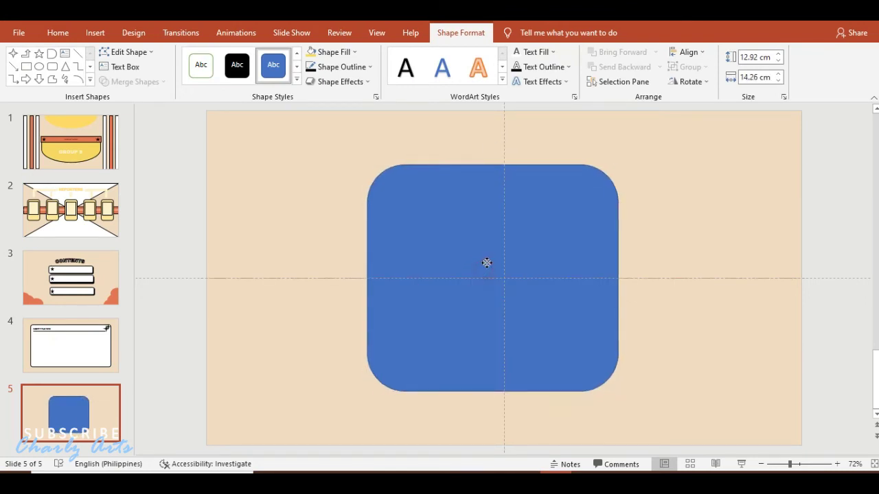
left_click_drag(618, 278, 635, 276)
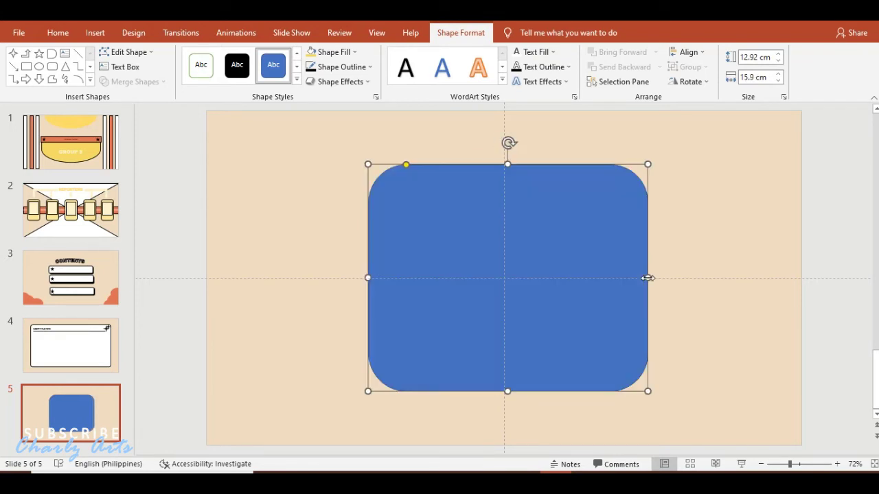
left_click_drag(635, 276, 647, 277)
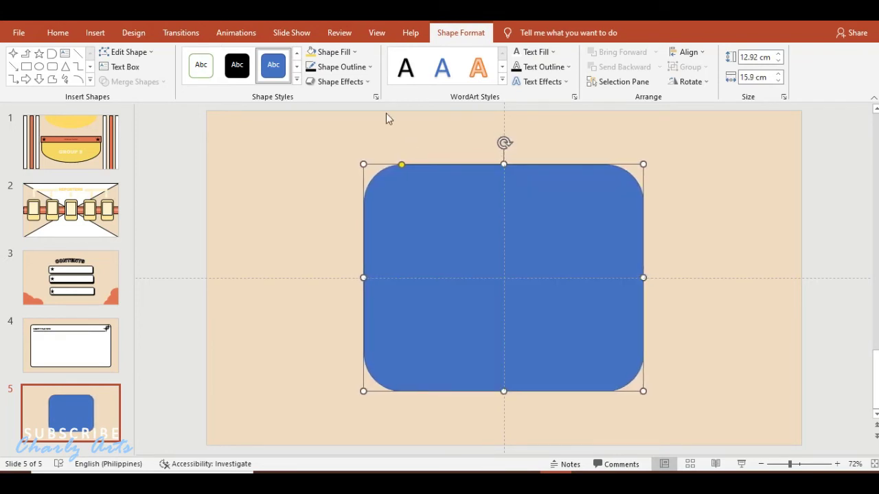
Fill the rectangle orange and give it a 3 pt white outline
left_click(348, 58)
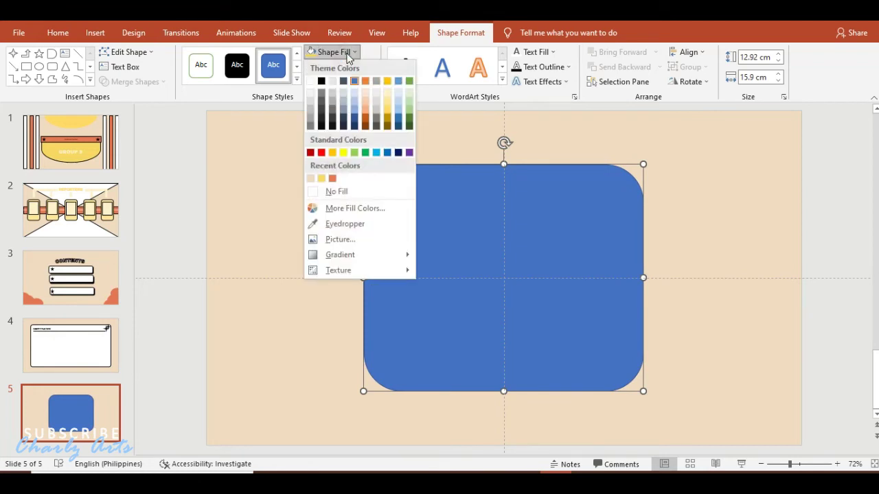
left_click(333, 179)
left_click(347, 65)
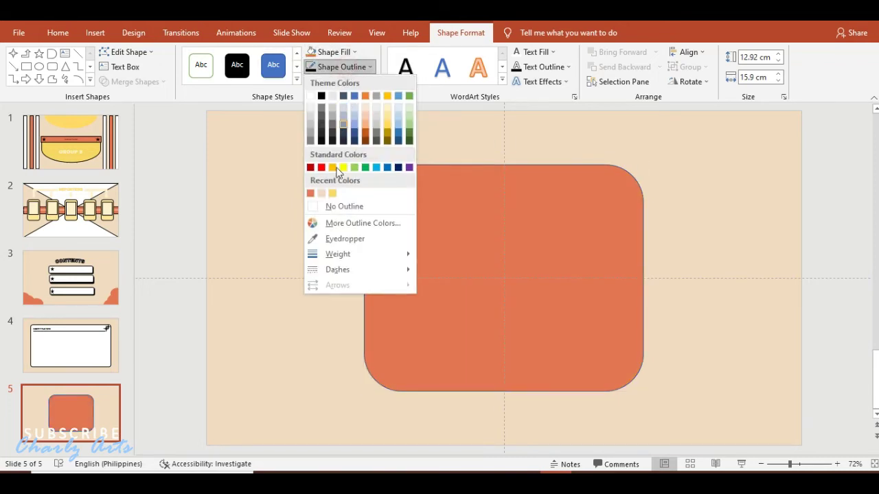
left_click(312, 101)
left_click(344, 67)
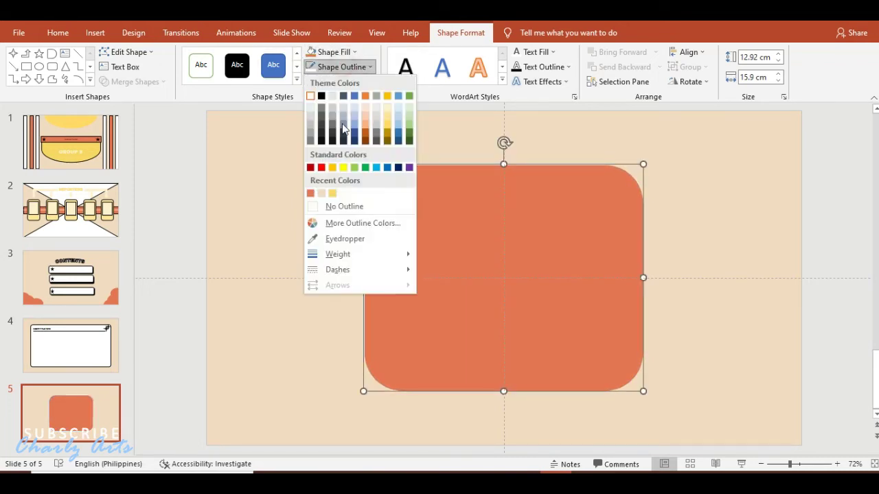
mouse_move(350, 254)
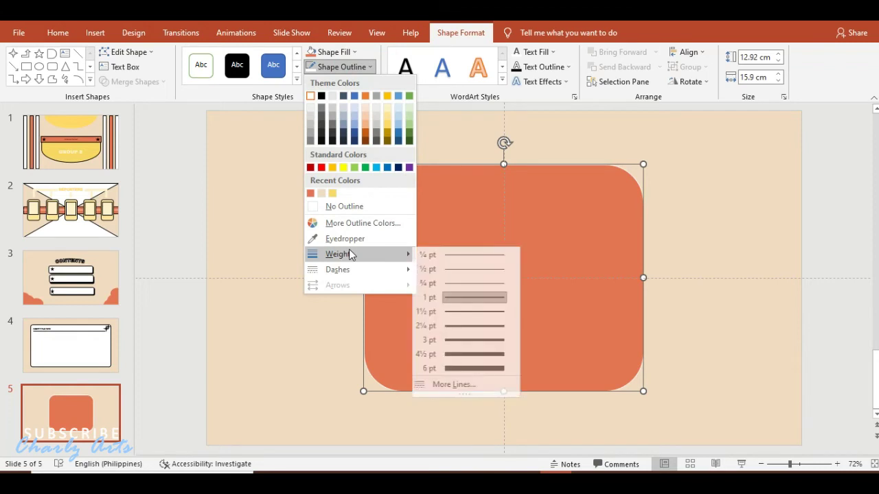
left_click(468, 340)
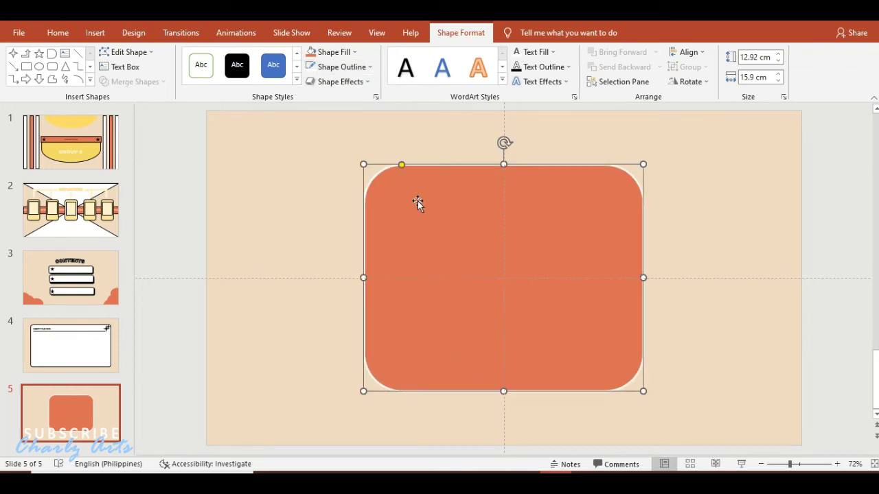
Draw a smaller rounded rectangle inside the orange one and reduce its corner rounding
left_click(53, 69)
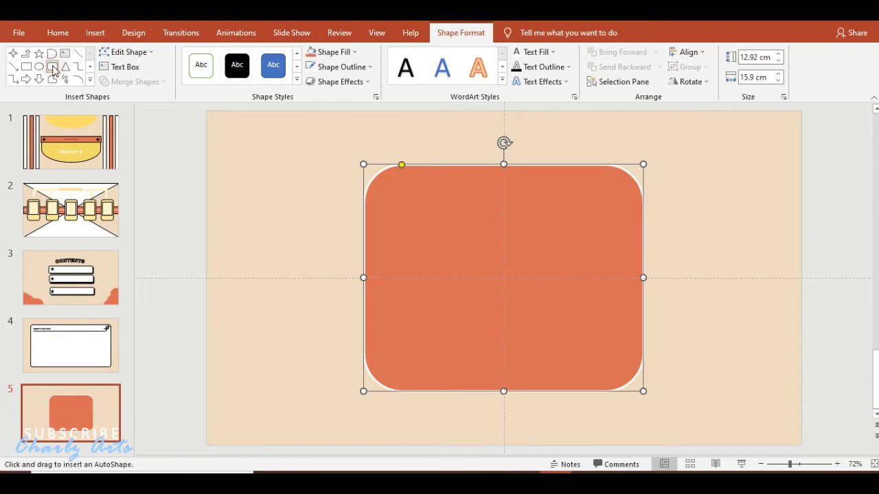
mouse_move(390, 178)
left_mouse_down()
mouse_move(485, 202)
mouse_move(624, 379)
left_mouse_up()
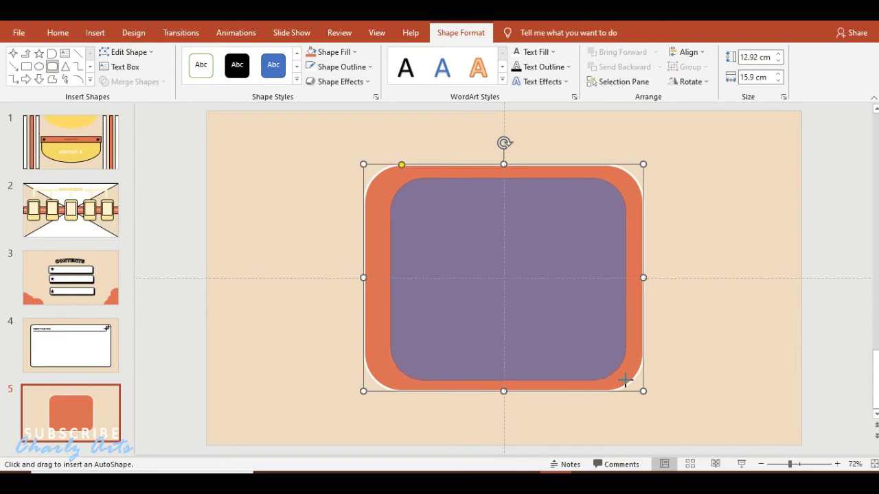
left_click_drag(625, 379, 616, 380)
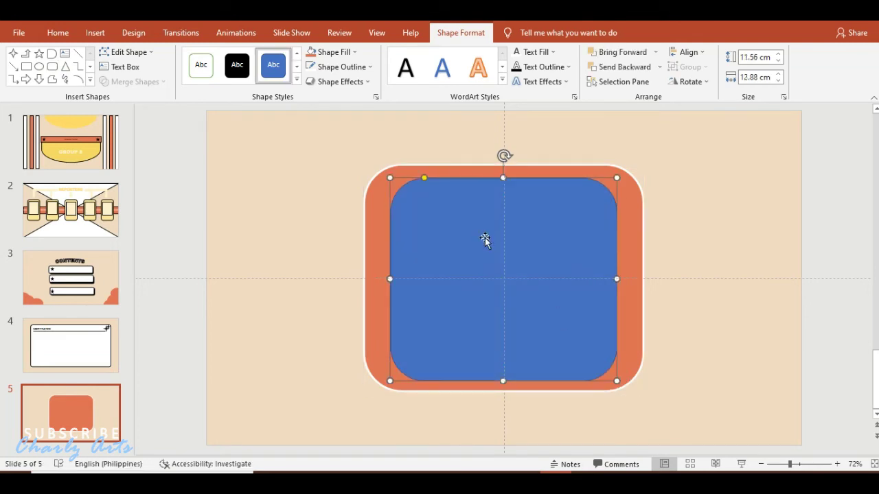
left_click_drag(422, 179, 398, 182)
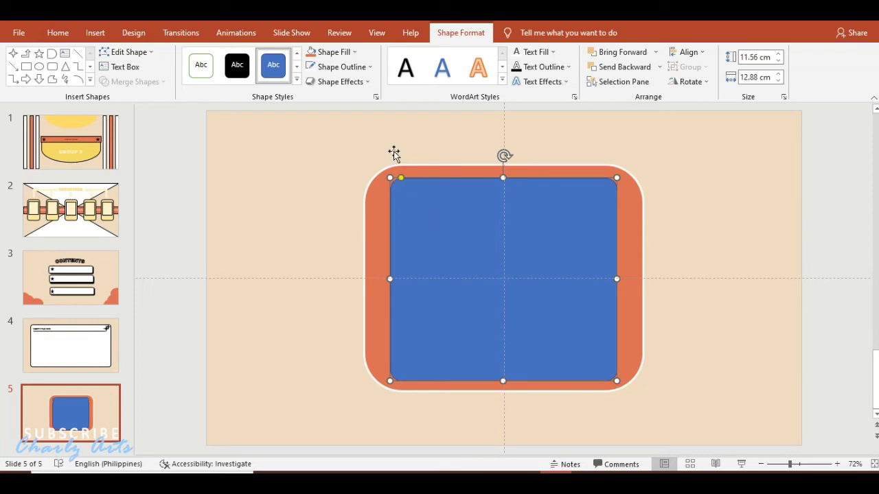
Fill the inner rectangle white with a dark outline
left_click(323, 52)
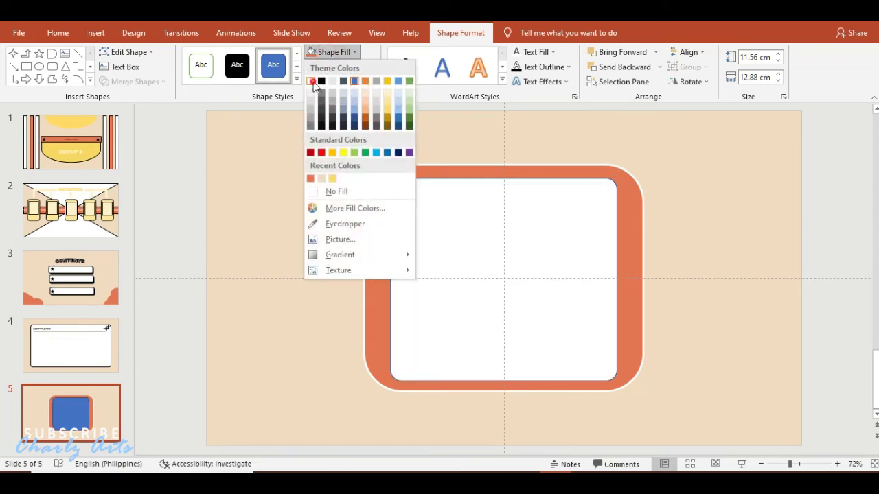
left_click(315, 80)
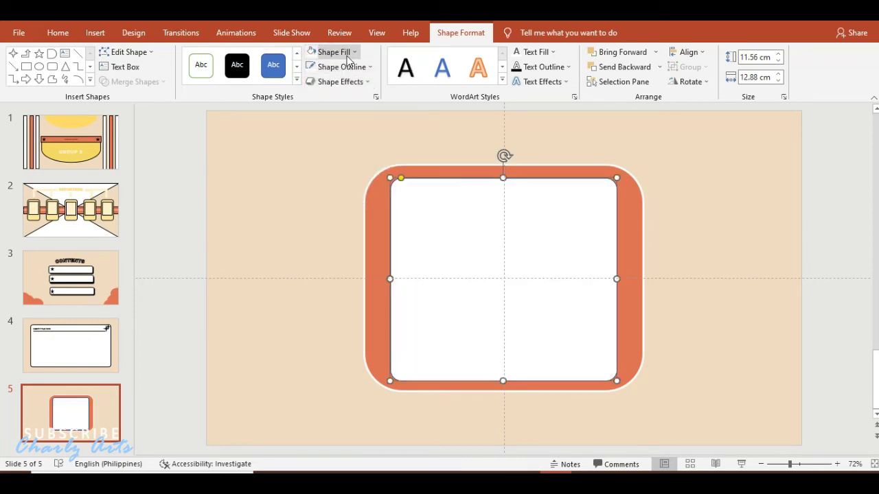
left_click(324, 66)
left_click(322, 100)
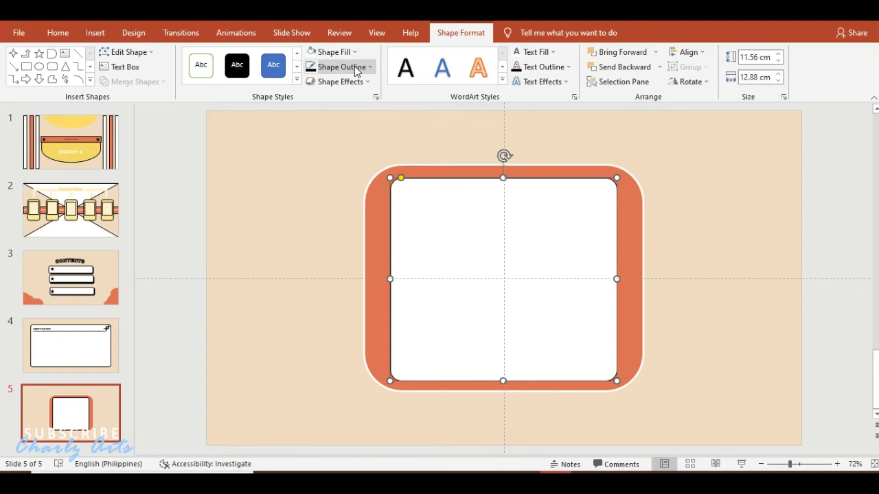
Make the inner rectangle black and offset a pasted white copy left and down over it
left_click(238, 70)
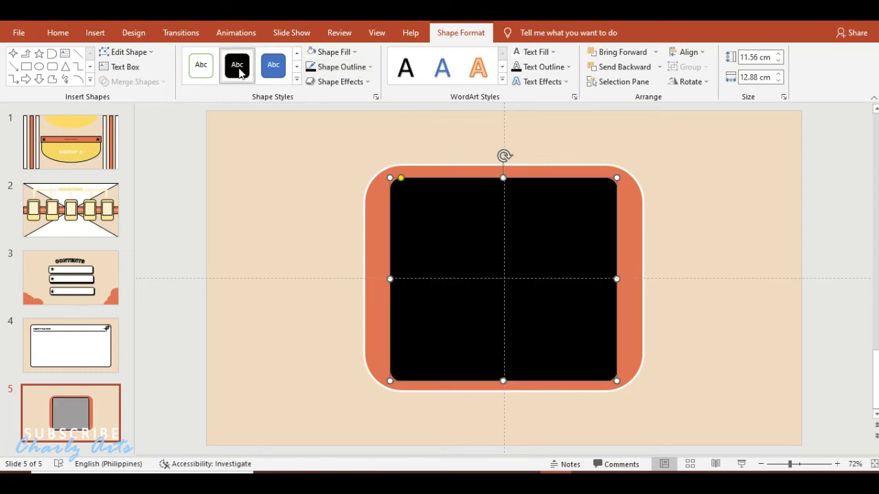
key("ctrl+v")
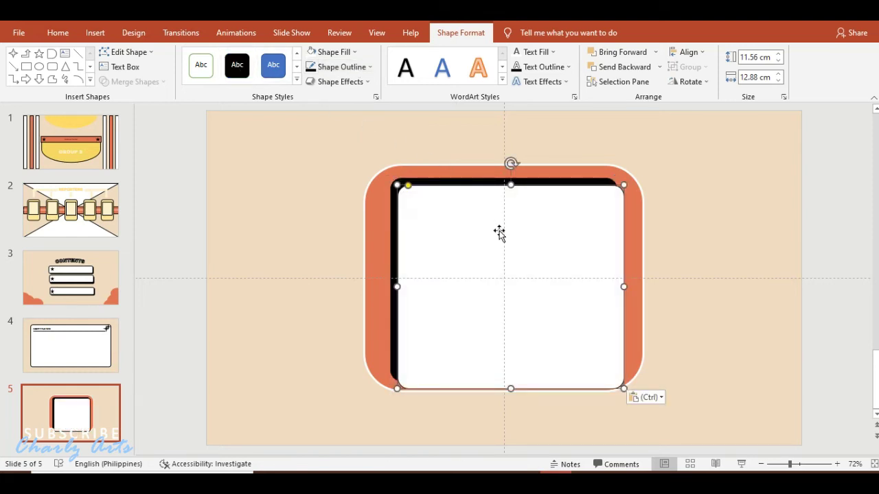
left_click_drag(498, 231, 485, 221)
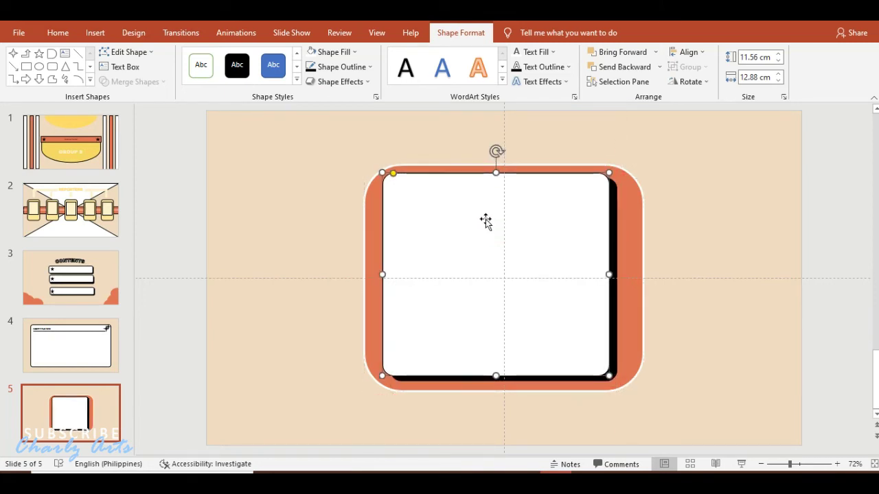
key("ctrl+Down")
key("ctrl+Down")
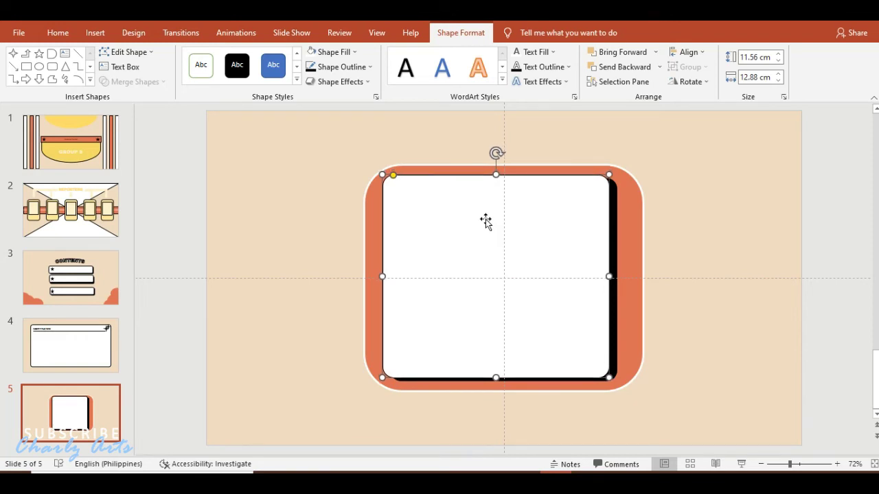
key("ctrl+Down")
key("ctrl+Down")
key("ctrl+Down")
key("ctrl+Down")
key("ctrl+Down")
key("ctrl+Down")
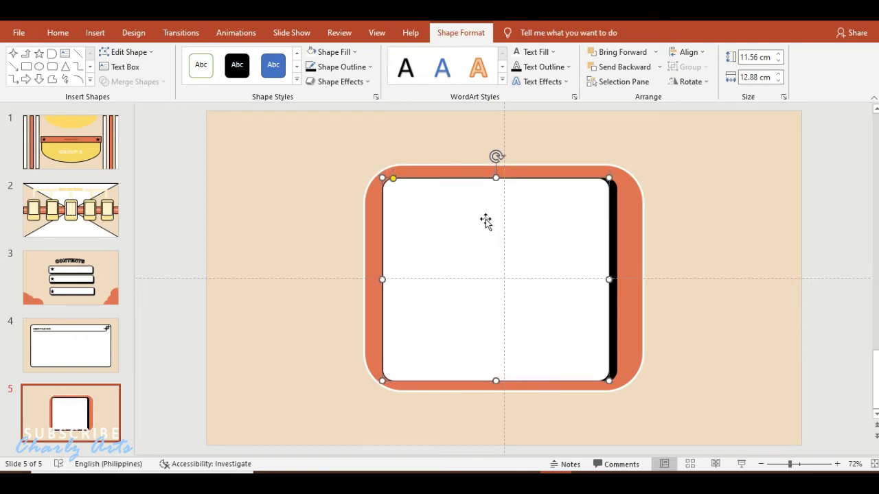
left_click(724, 219)
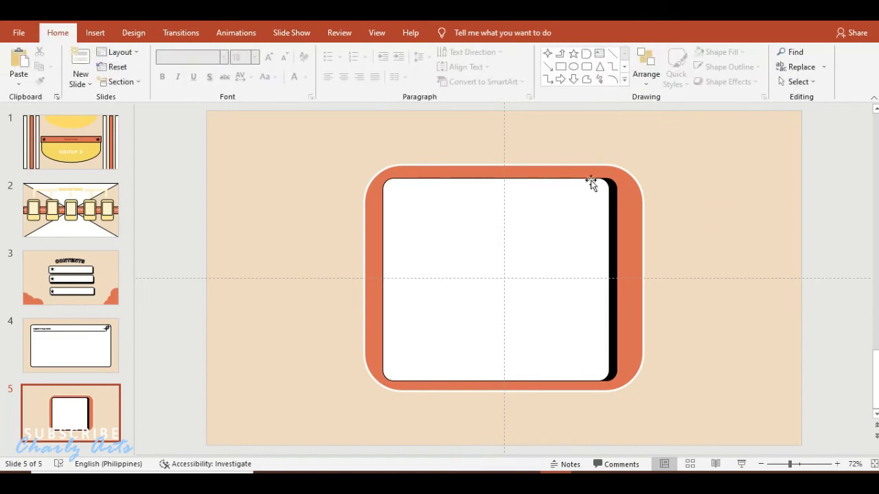
Draw a large oval, widen it to 15.9 cm and fill it with the recent yellow
left_click(573, 66)
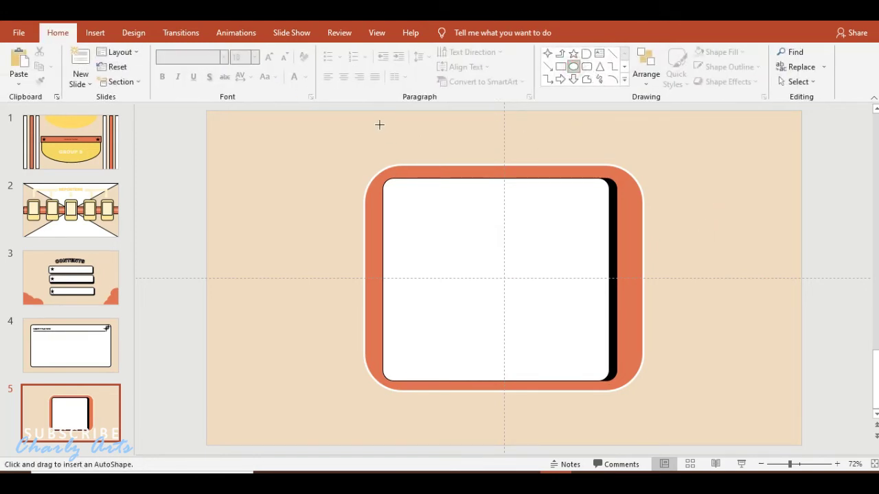
left_click_drag(378, 123, 616, 350)
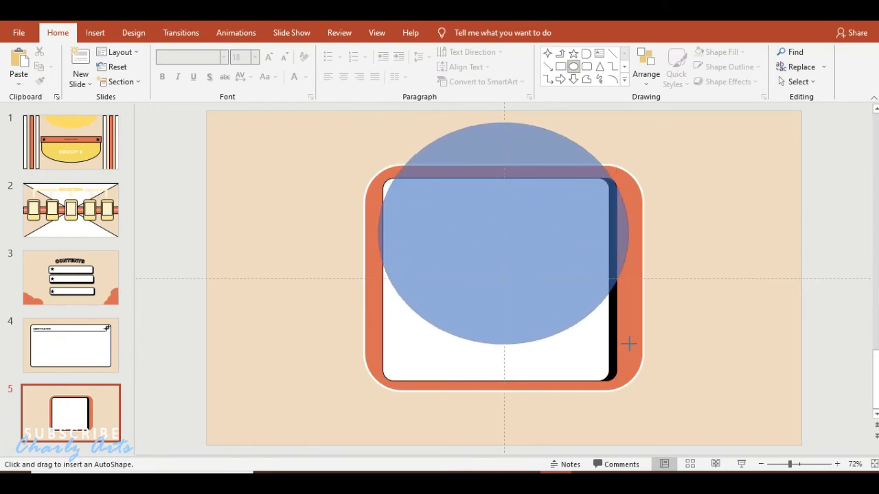
left_click_drag(621, 346, 641, 346)
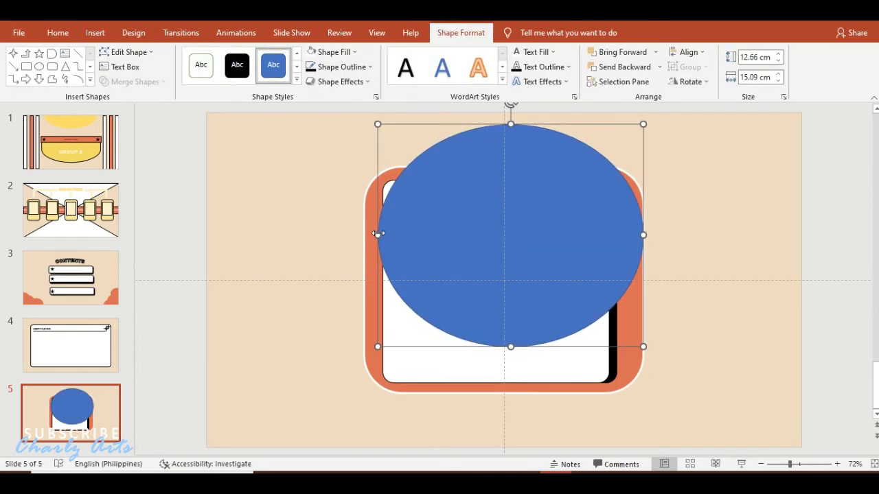
left_click_drag(376, 234, 362, 234)
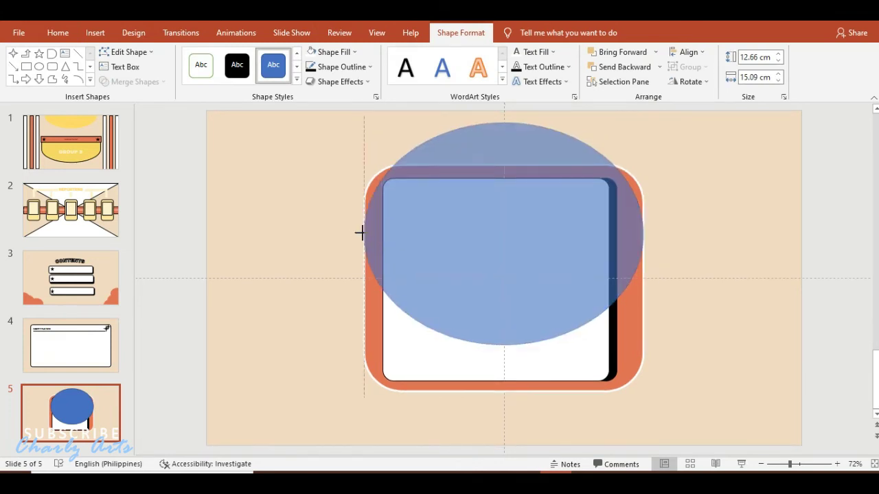
left_click(334, 51)
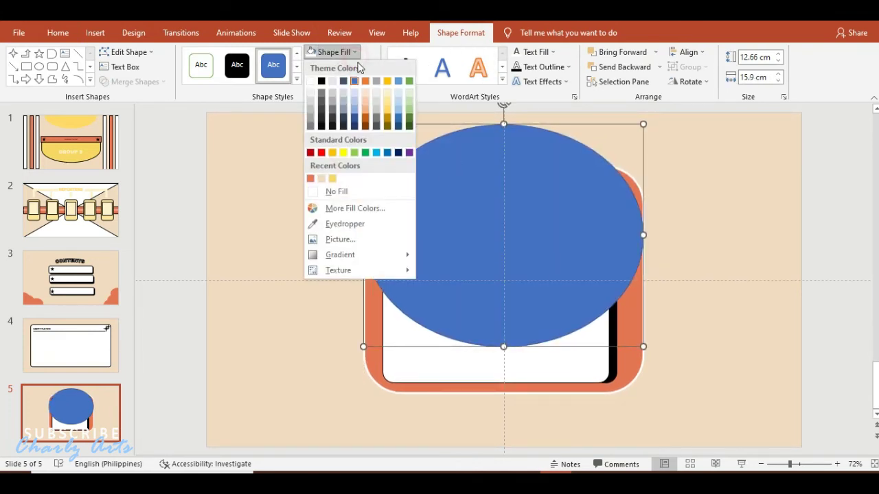
left_click(334, 179)
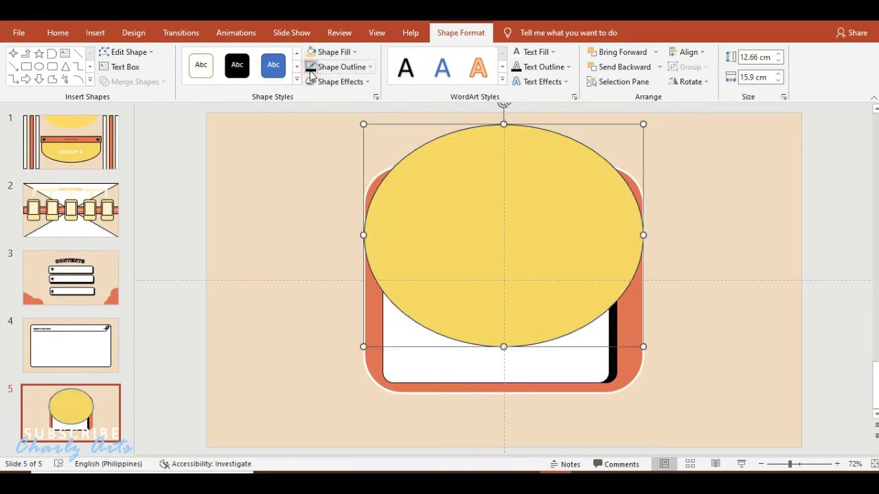
Send the yellow oval behind the orange frame and raise it to the slide's top edge
left_click(636, 72)
left_click(636, 72)
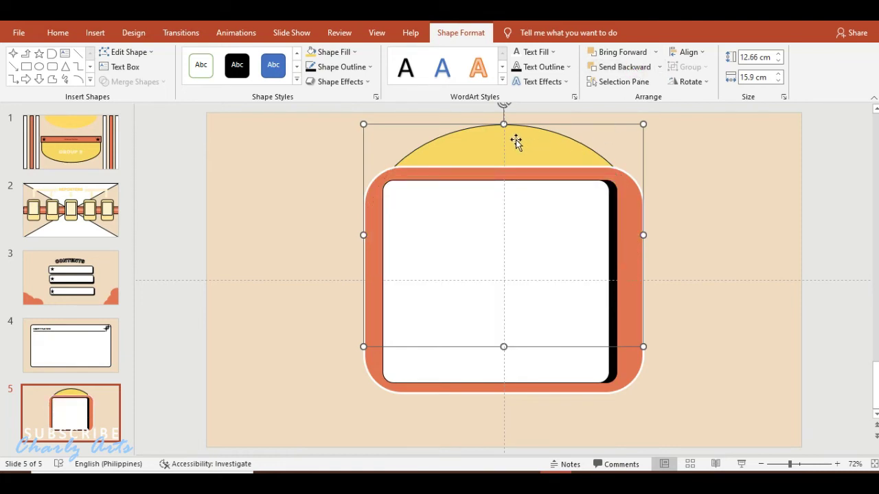
left_click(432, 176)
left_click_drag(401, 167, 384, 167)
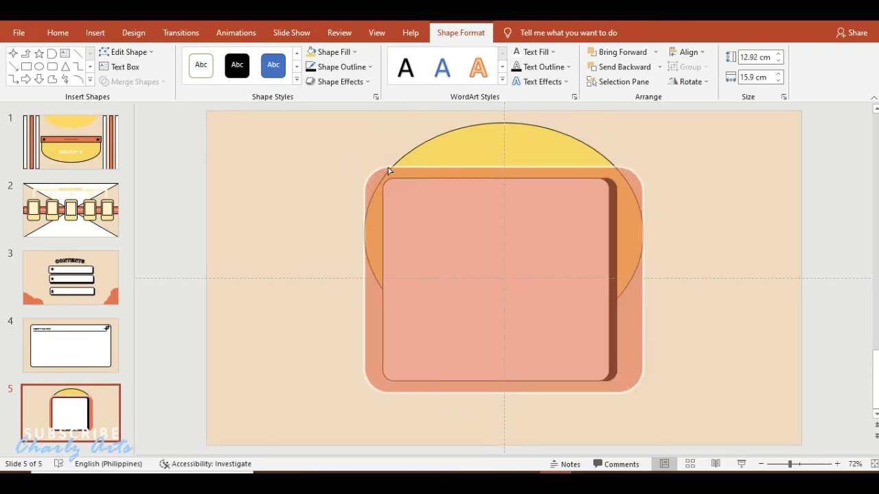
left_click(454, 151)
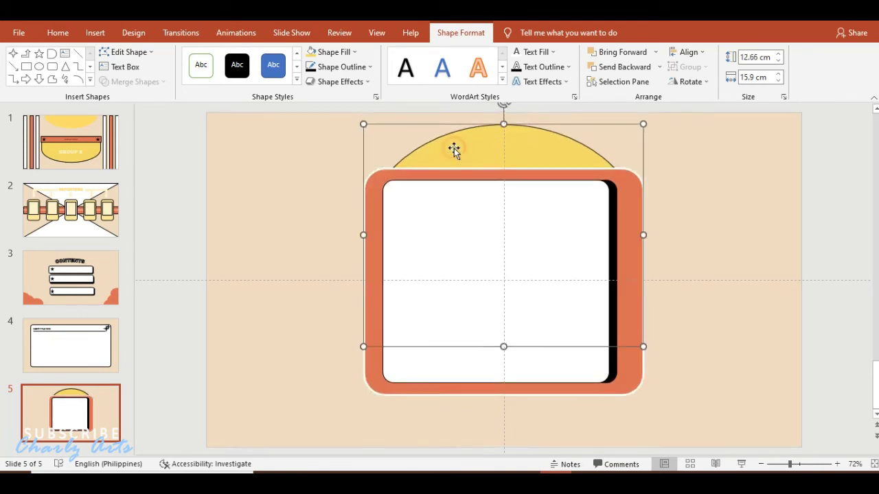
left_click_drag(453, 147, 452, 141)
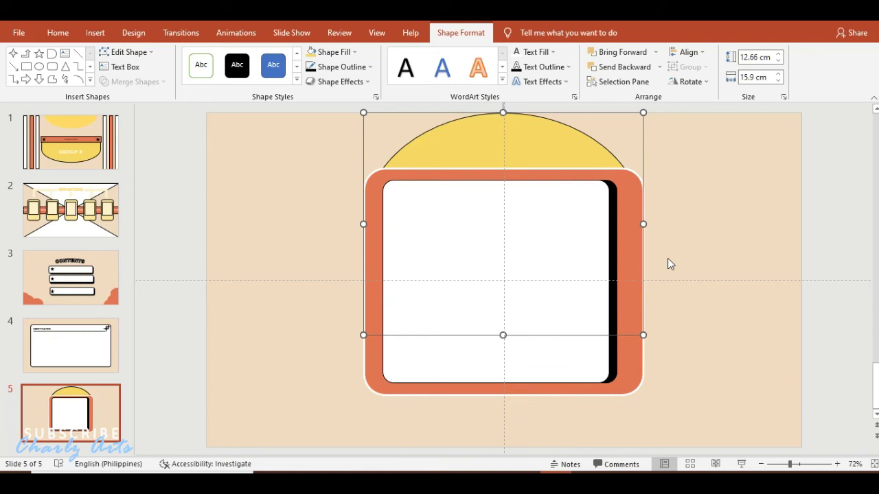
left_click(667, 258)
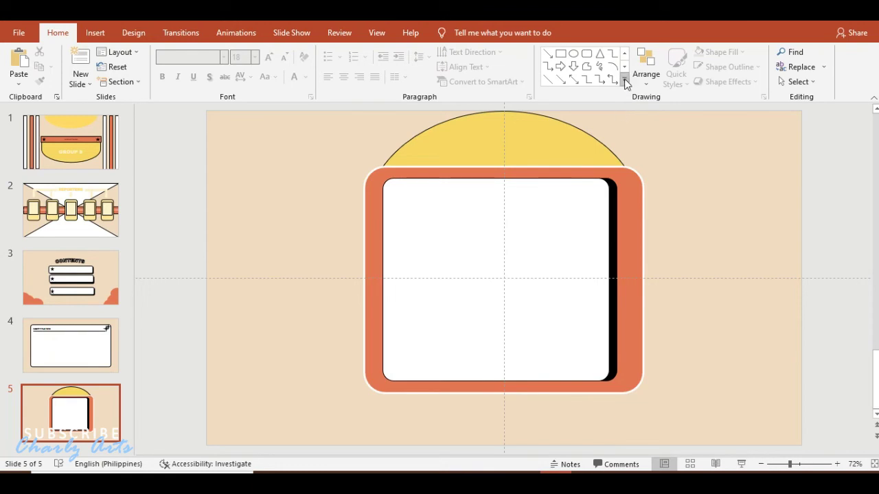
Draw a 4.45 × 10.57 cm cloud across the frame's bottom edge and fill it yellow
left_click(625, 79)
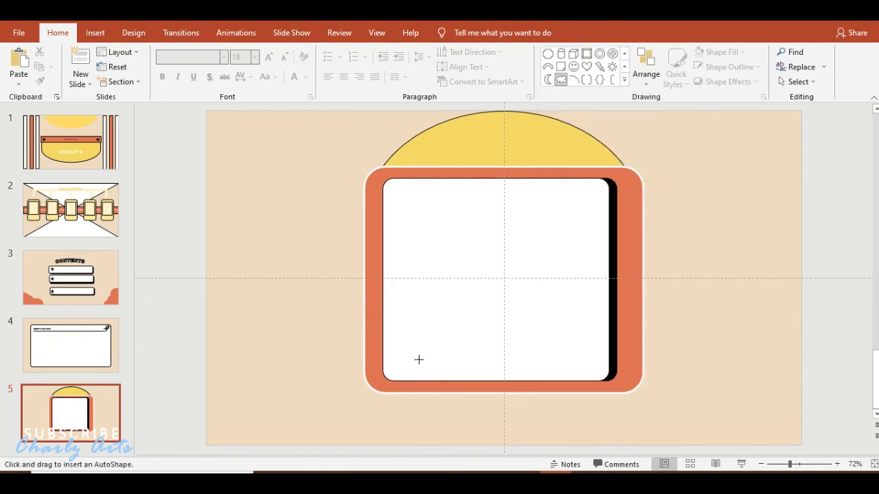
left_click_drag(419, 359, 604, 438)
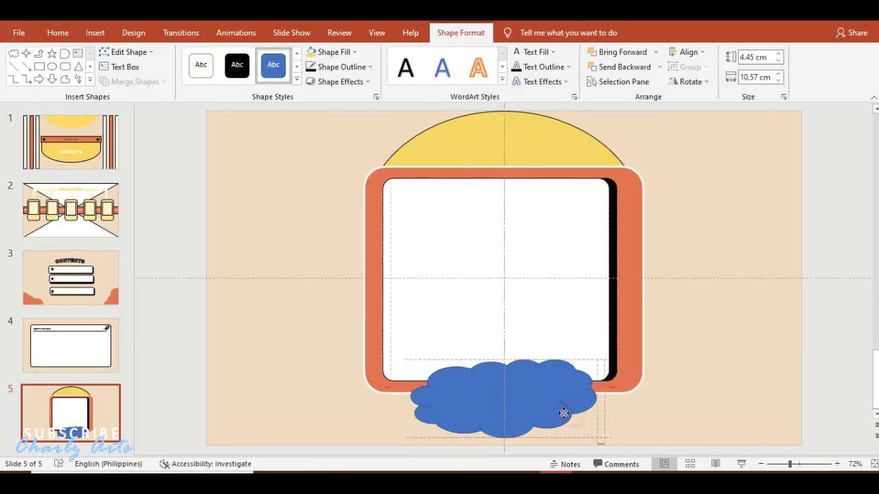
left_click_drag(563, 412, 561, 405)
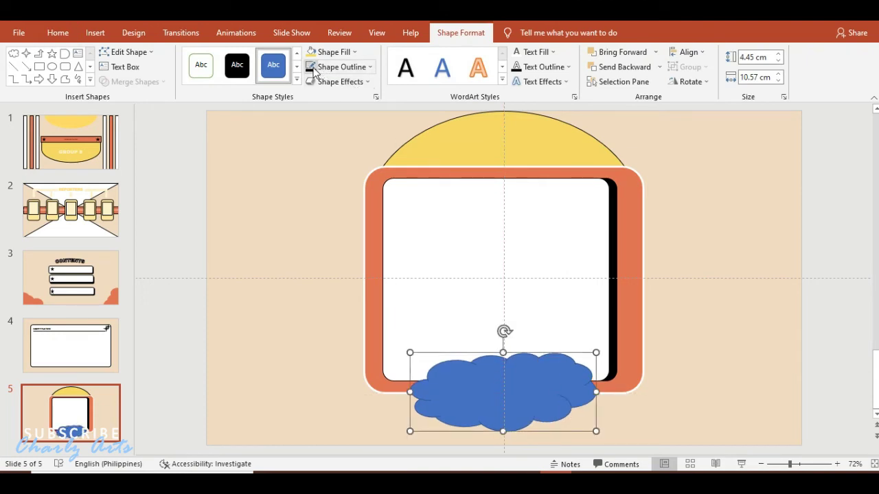
left_click(330, 51)
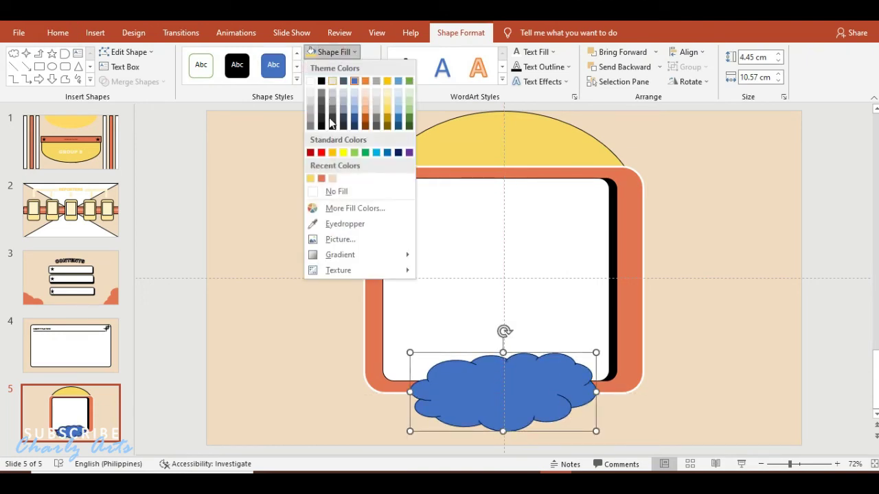
left_click(311, 180)
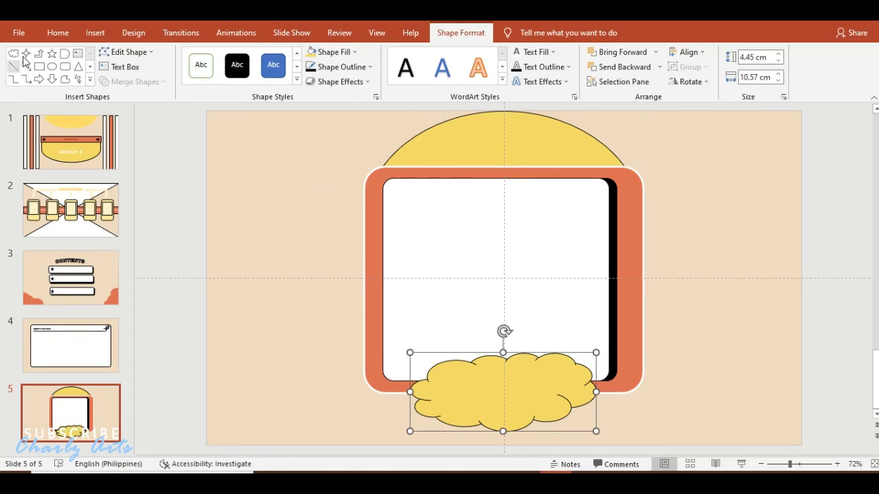
left_click(53, 67)
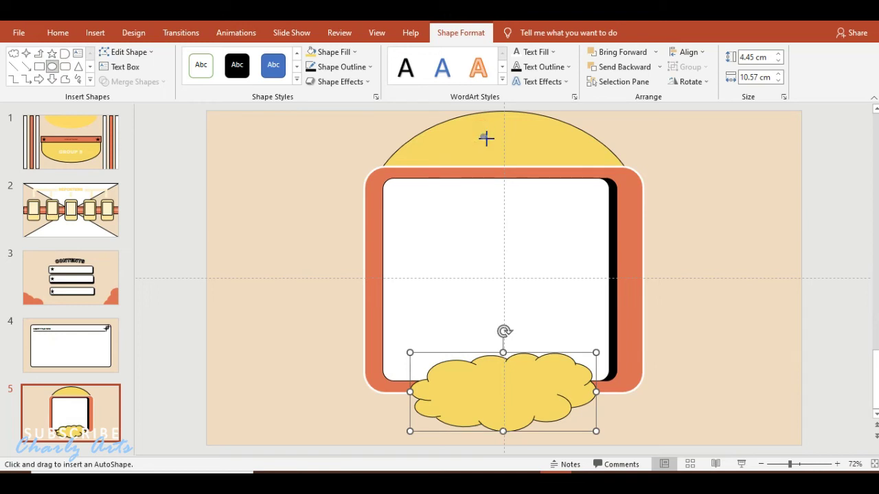
Add two tiny black oval eyes side by side on the yellow dome
left_click_drag(486, 138, 481, 144)
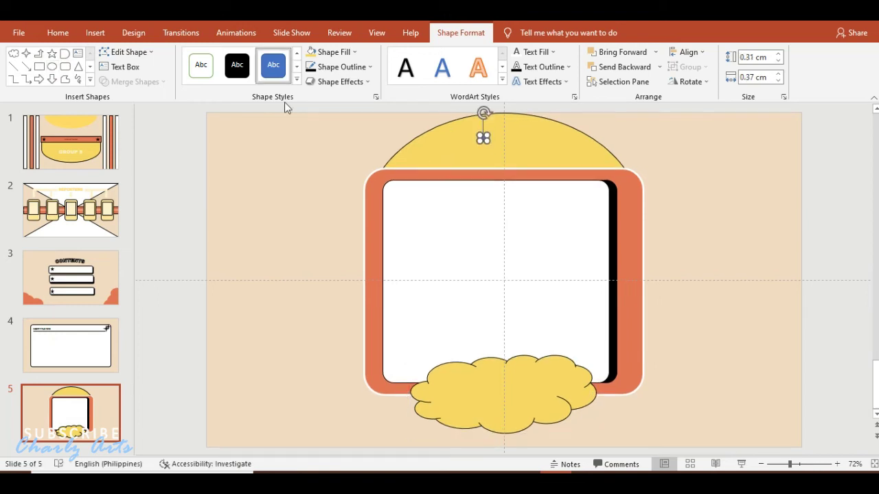
left_click(251, 71)
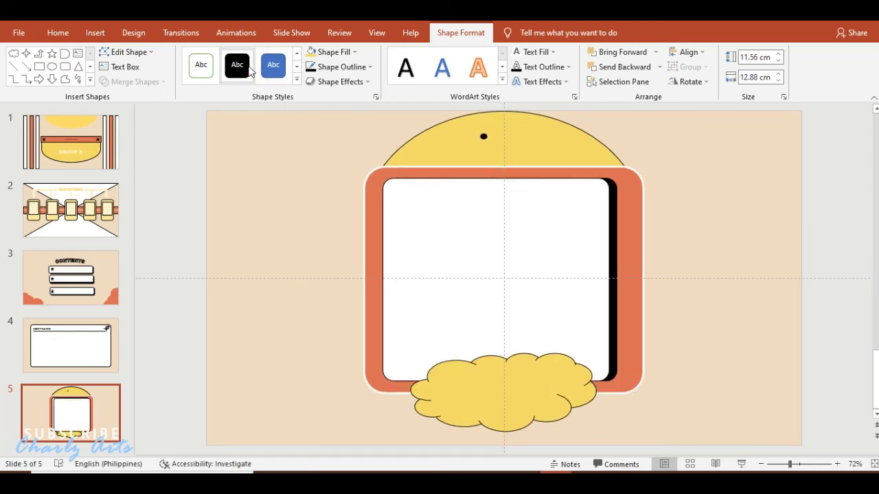
left_click(481, 139)
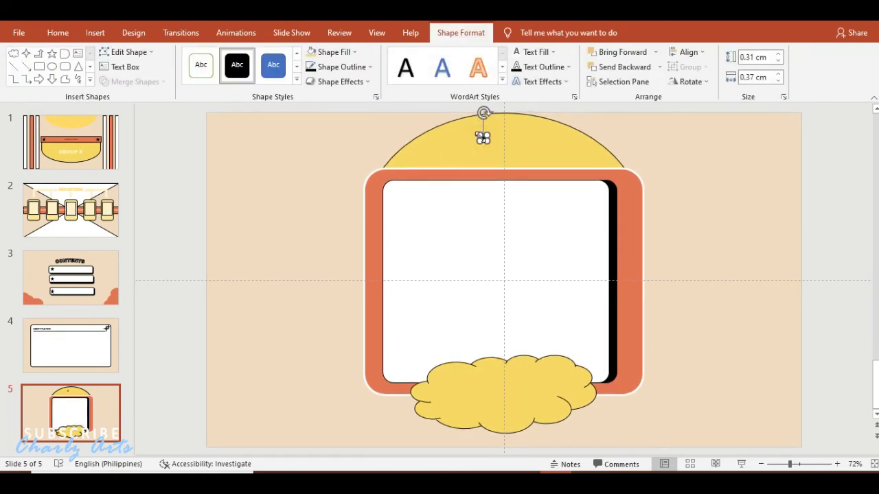
key("ctrl+d")
key("Right")
key("Right")
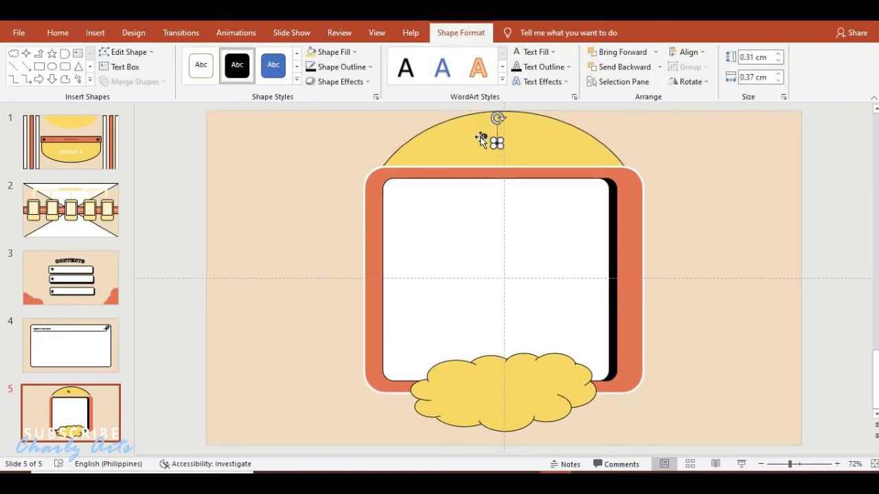
key("Right")
key("Right")
key("Up")
key("Right")
key("Right")
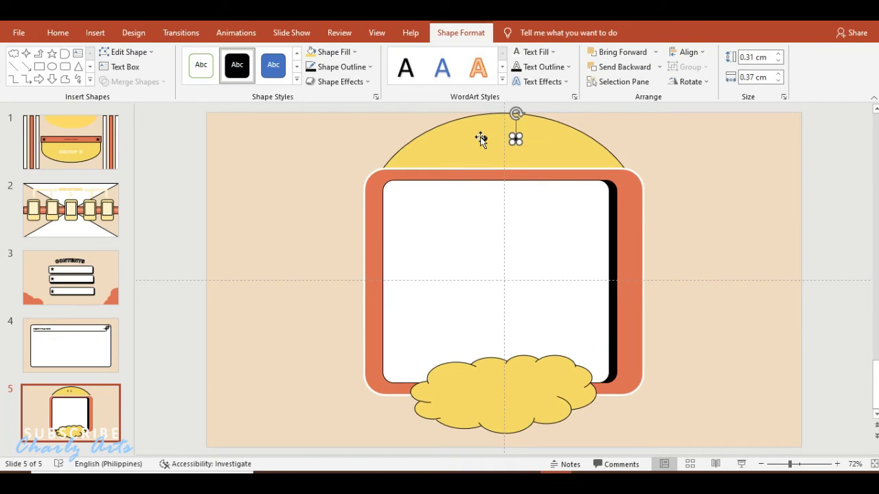
key("Down")
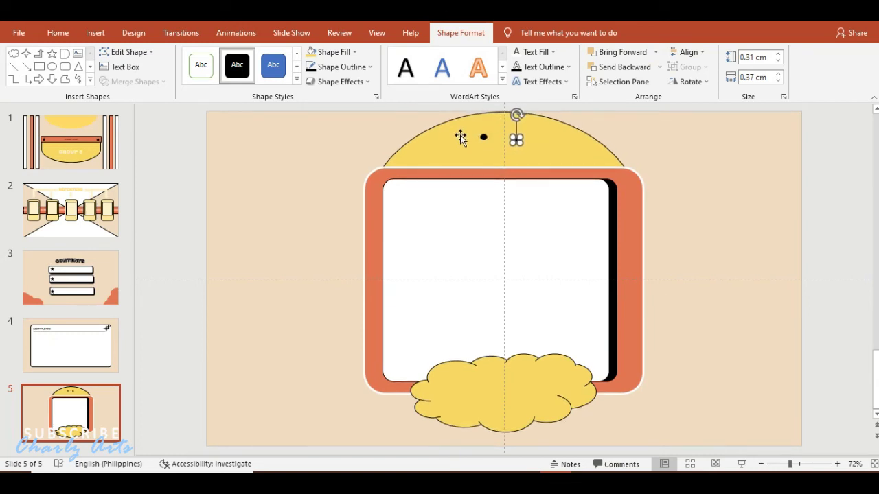
left_click_drag(484, 138, 486, 135)
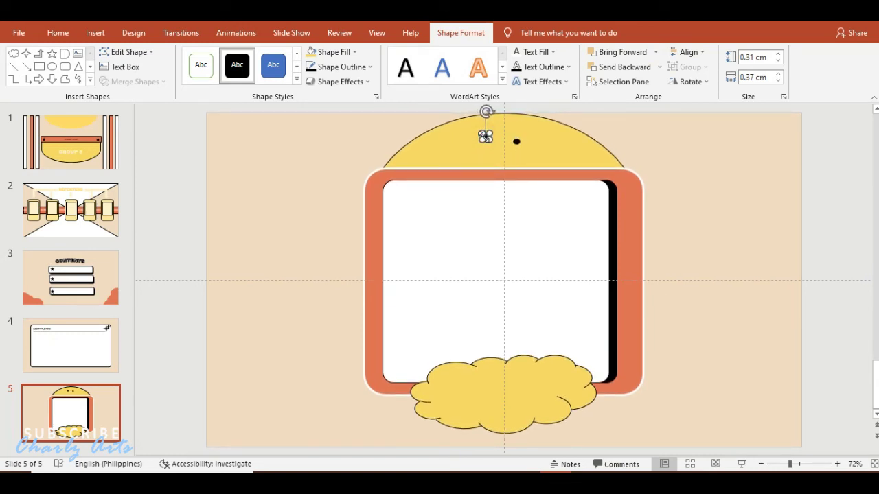
key("ctrl+Right")
key("ctrl+Right")
key("ctrl+Right")
key("ctrl+Right")
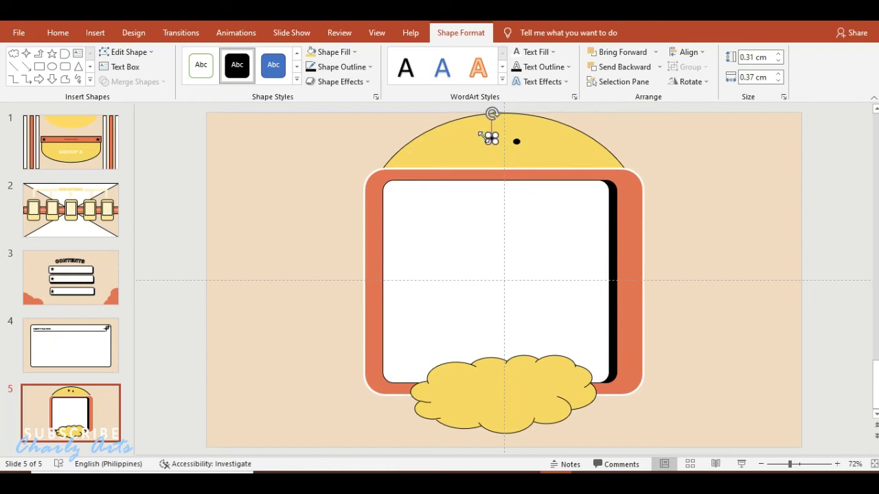
key("ctrl+Right")
key("ctrl+Down")
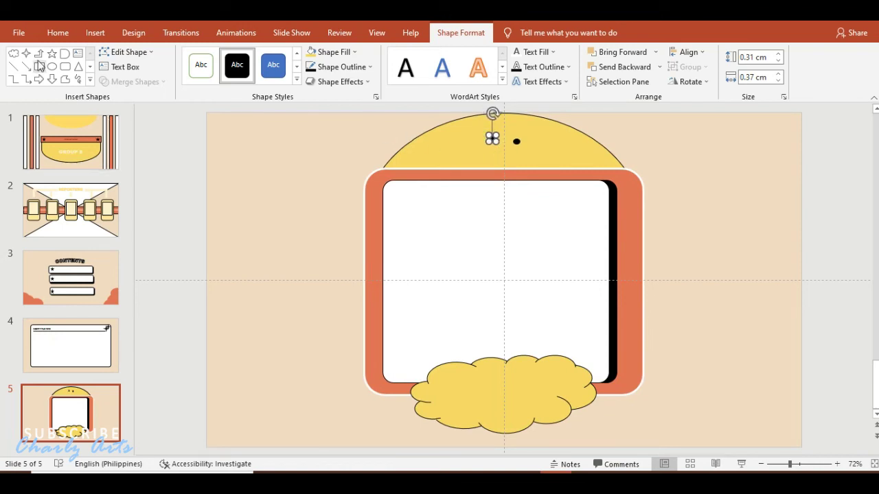
Draw a small black star centred beneath the two eyes
left_click(26, 54)
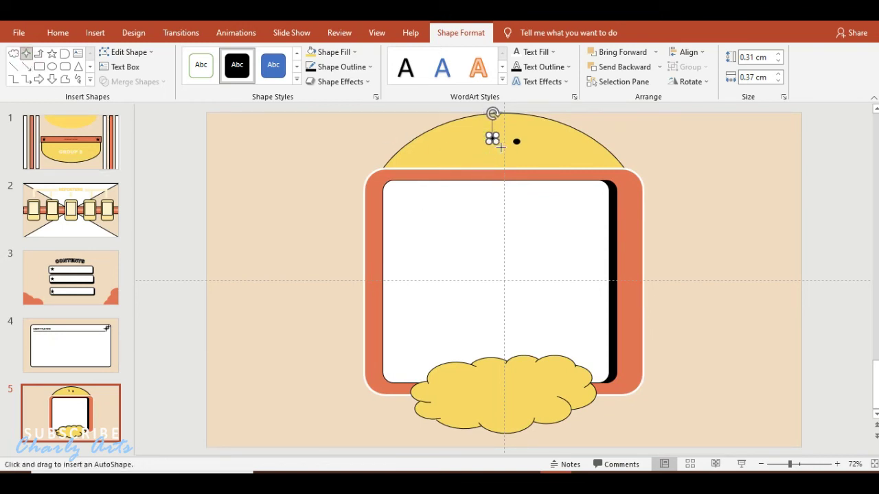
left_click_drag(510, 156, 501, 146)
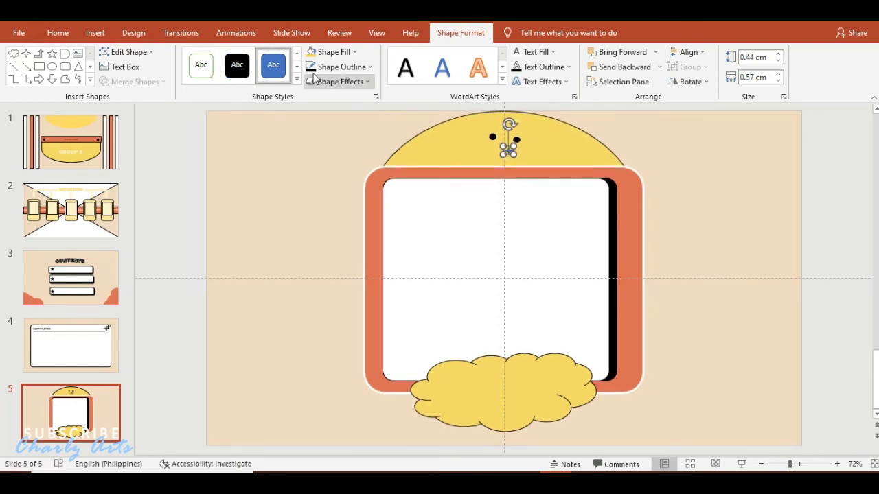
left_click(238, 69)
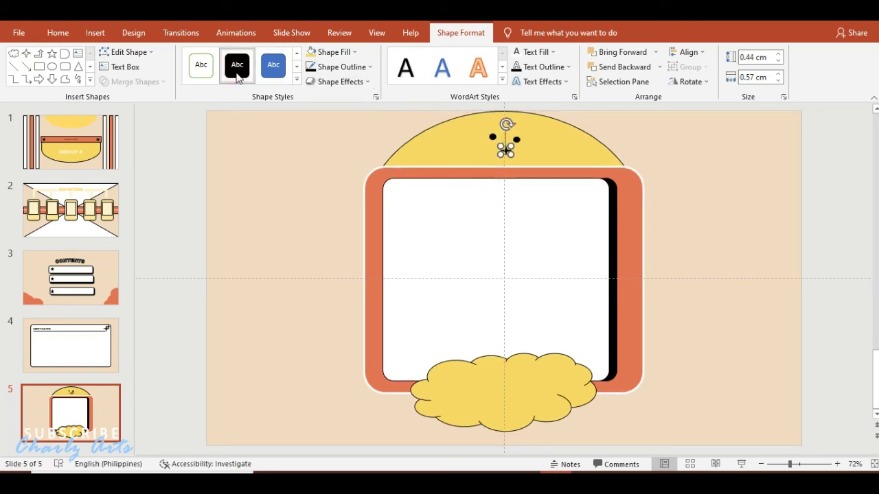
left_click_drag(509, 150, 504, 150)
left_click(747, 182)
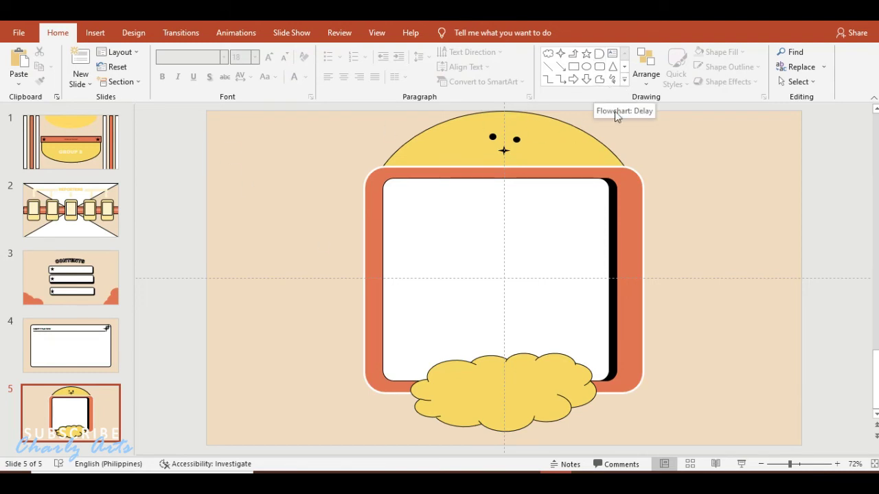
Add a text box on the yellow cloud reading 'Insert text', centre-aligned
left_click(613, 55)
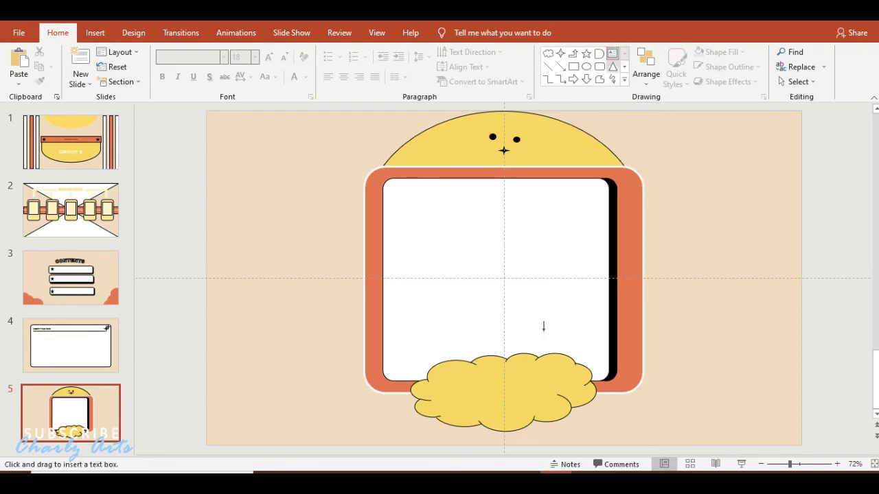
left_click_drag(466, 381, 547, 405)
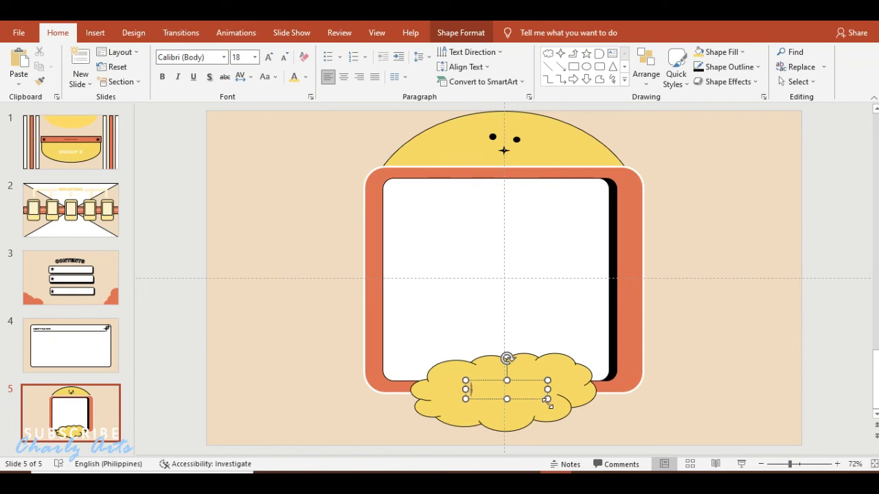
type("i")
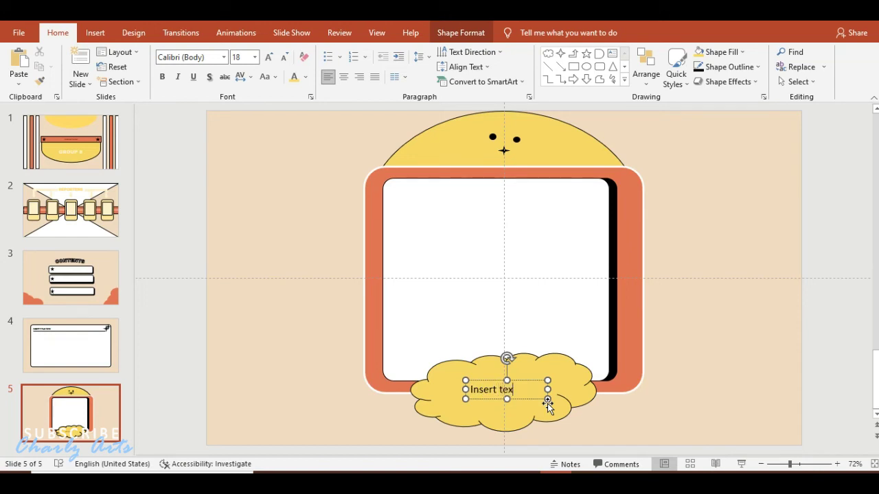
key("ctrl+a")
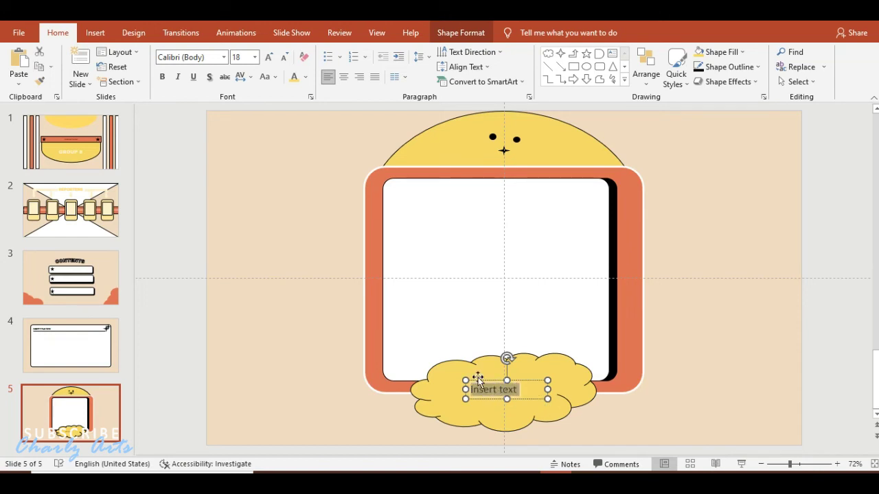
left_click(344, 77)
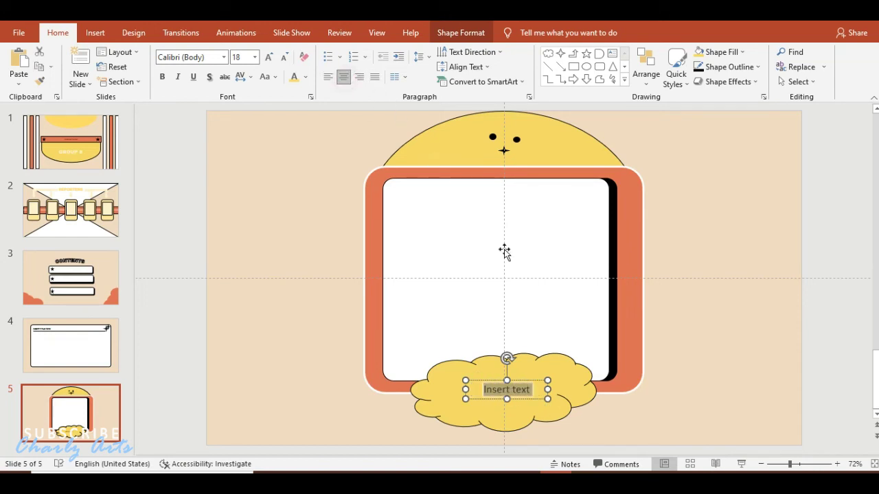
left_click(755, 378)
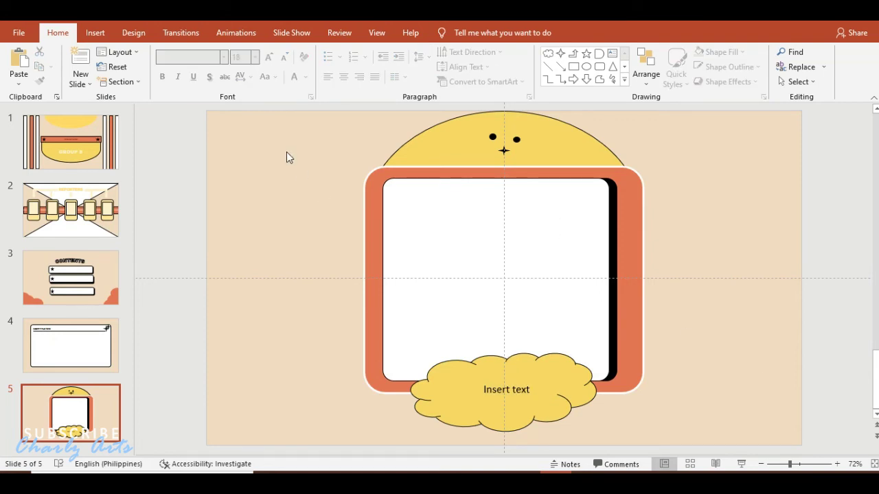
Draw a small 5-point star near the top-left corner and fill it coral
left_click(624, 69)
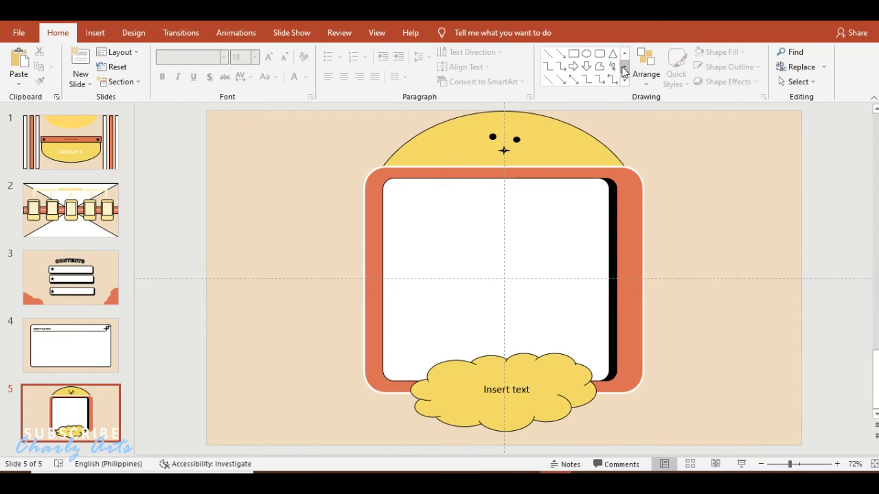
left_click(624, 80)
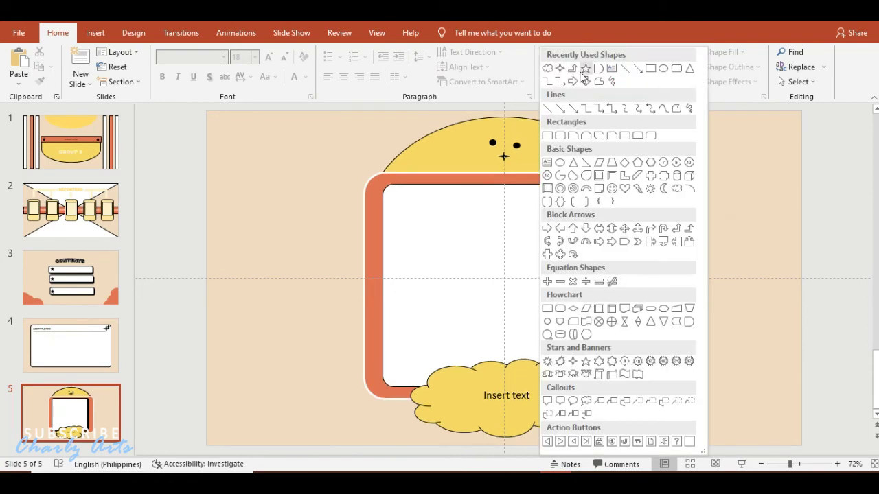
left_click(582, 72)
left_click_drag(224, 135, 241, 152)
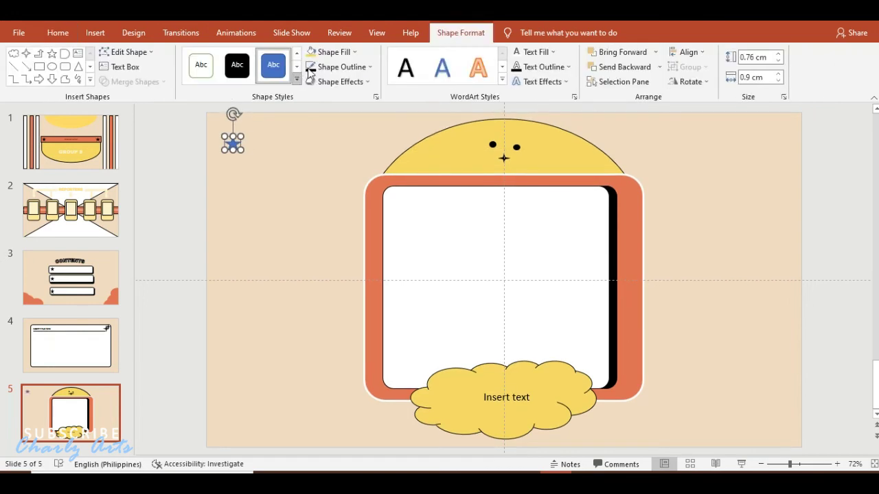
left_click(328, 53)
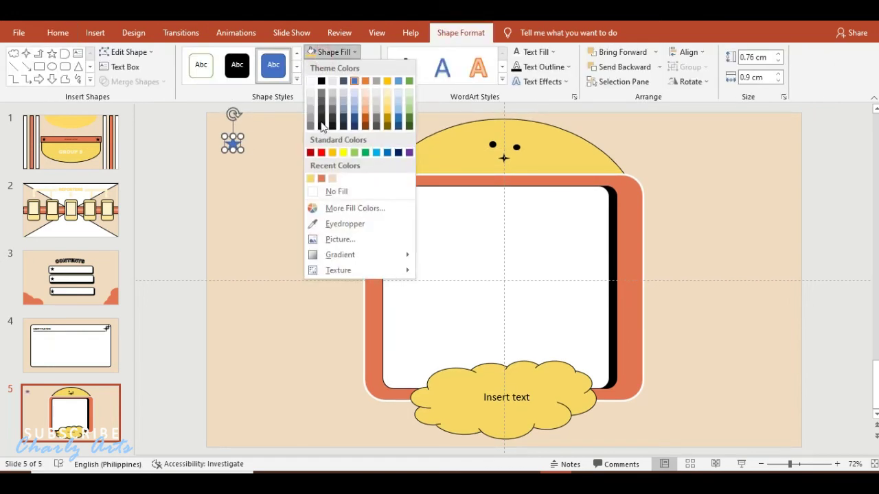
left_click(321, 178)
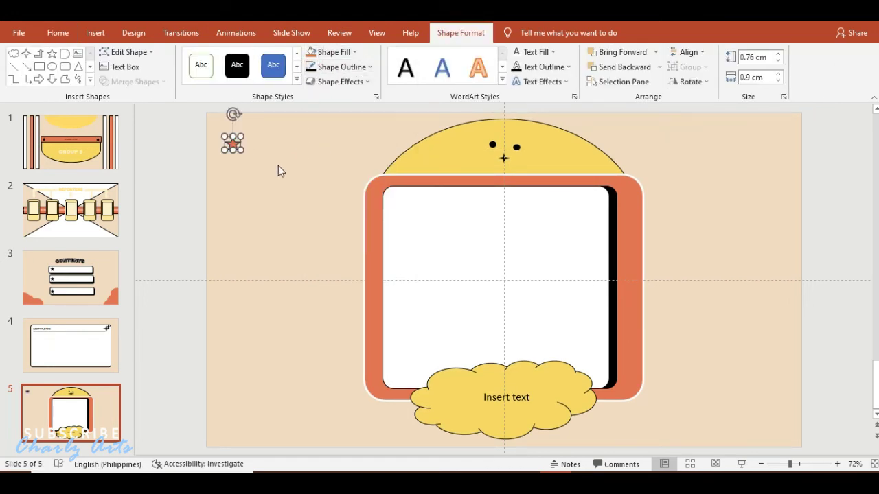
Paste copies of the coral star around the frame, then add a blank sixth slide
key("ctrl+v")
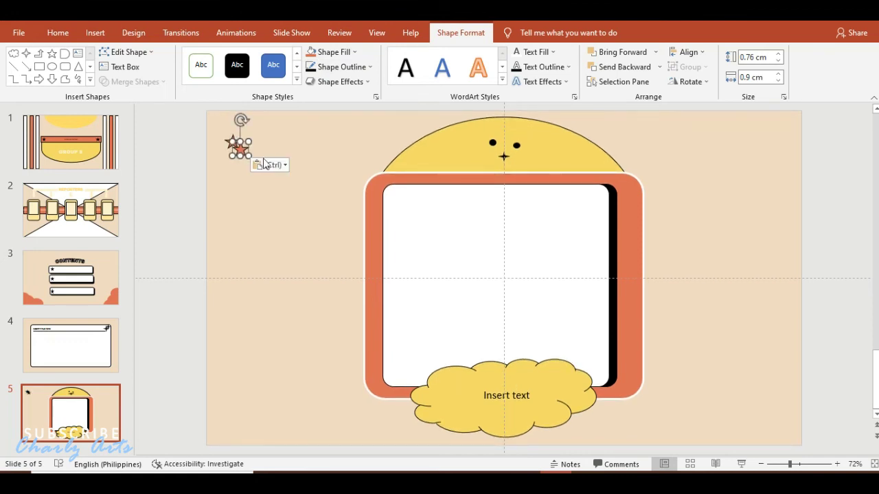
mouse_move(240, 153)
left_mouse_down()
mouse_move(305, 224)
mouse_move(253, 328)
mouse_move(330, 405)
mouse_move(714, 151)
mouse_move(782, 284)
mouse_move(695, 240)
mouse_move(769, 381)
left_mouse_up()
key("ctrl+v")
key("ctrl+v")
key("ctrl+v")
key("ctrl+v")
key("ctrl+v")
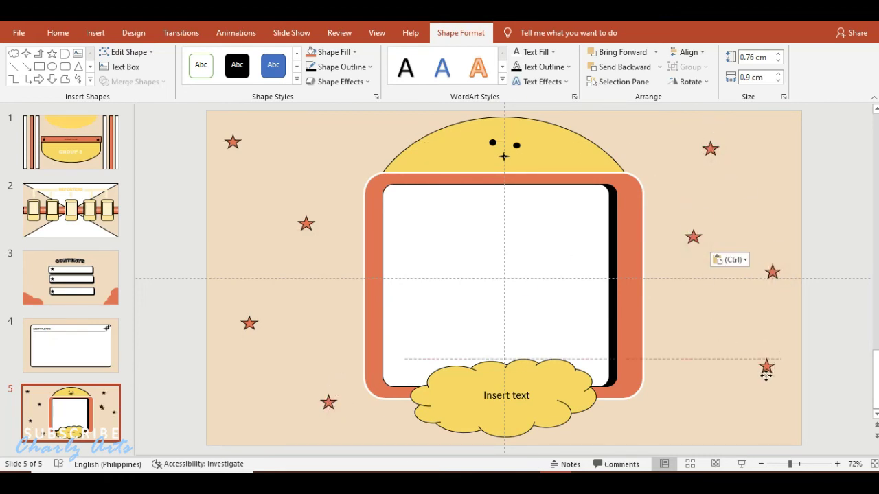
left_click(844, 346)
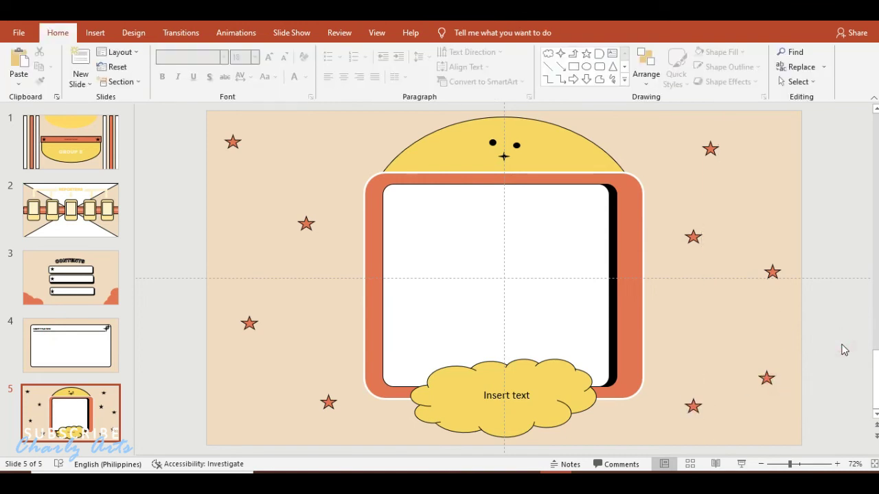
key("ctrl+m")
Set slide 6's background to light peach
left_click(853, 273)
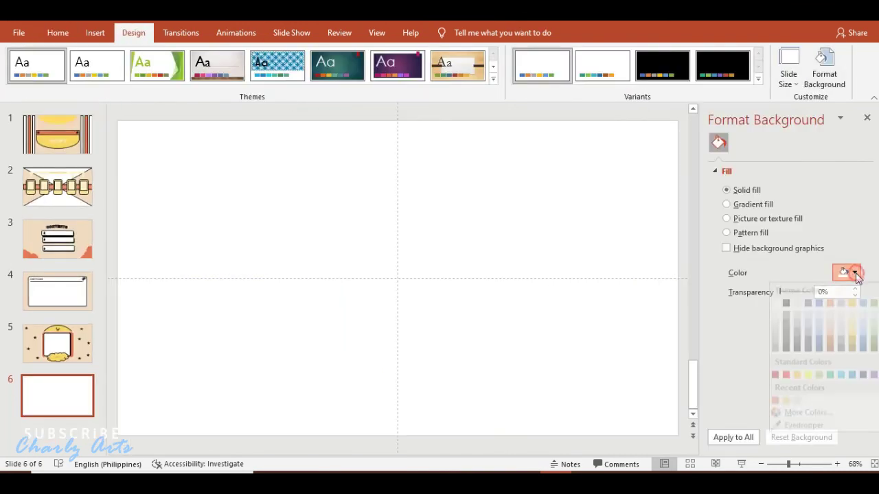
left_click(797, 413)
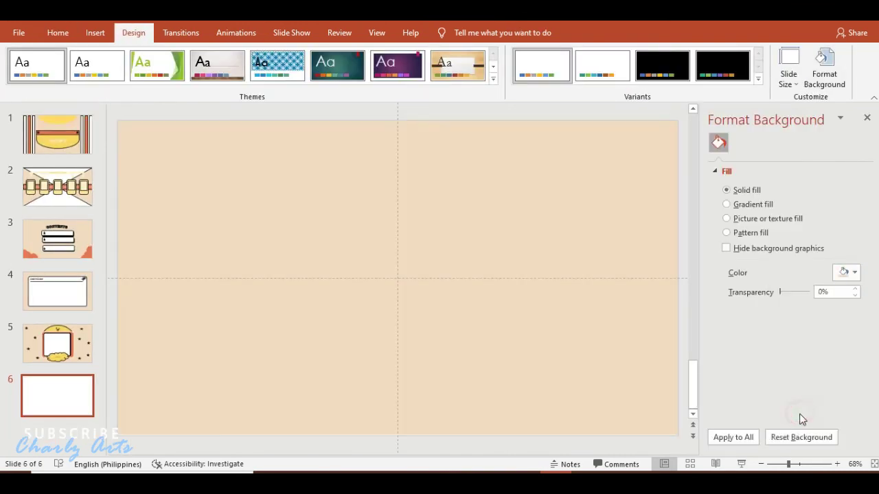
left_click(866, 118)
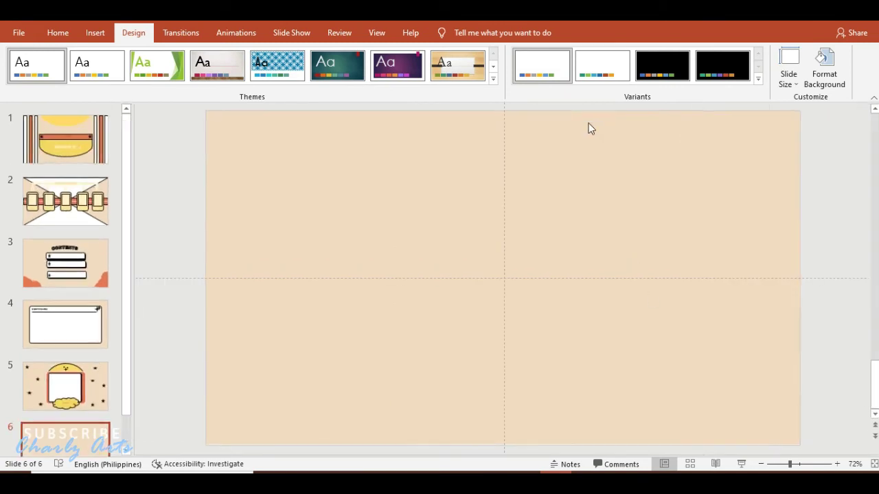
Draw an isosceles triangle spanning the slide's full width across the bottom
left_click(95, 33)
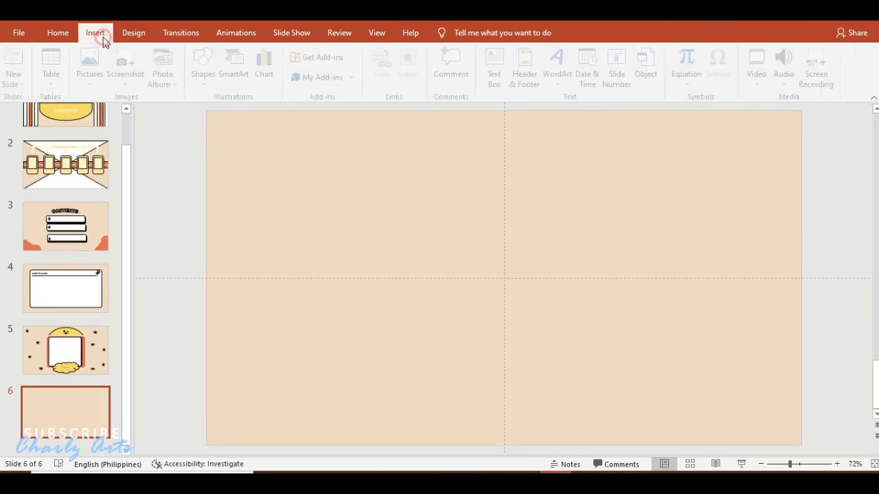
left_click(209, 77)
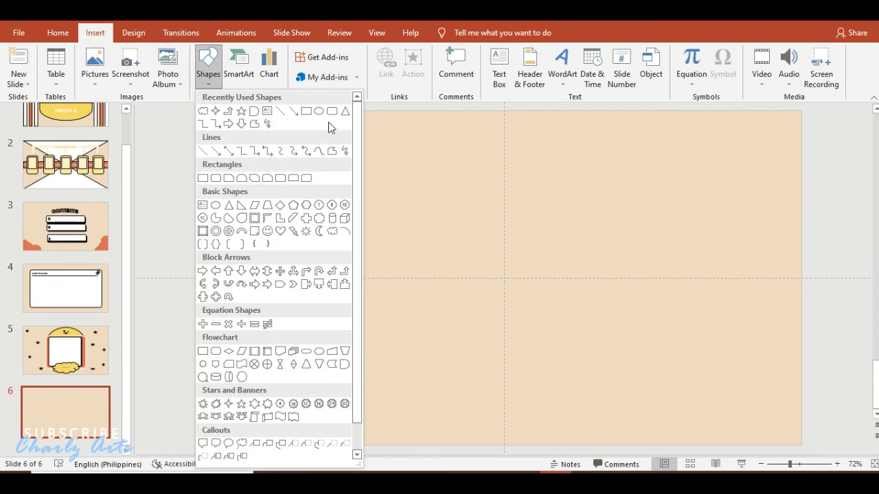
left_click(349, 114)
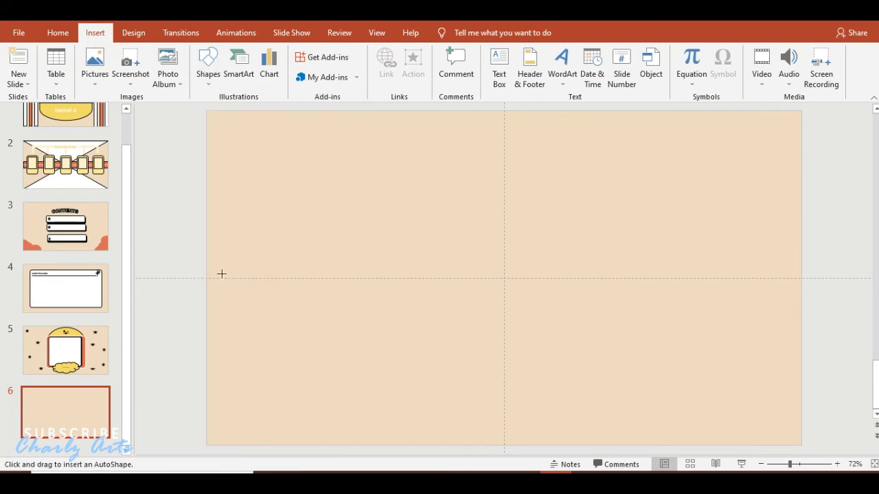
left_click_drag(234, 247, 801, 443)
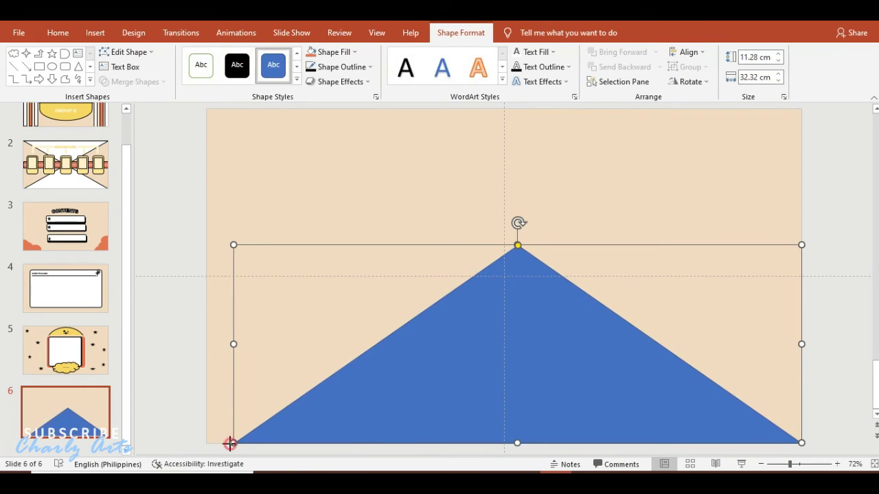
left_click_drag(229, 444, 206, 443)
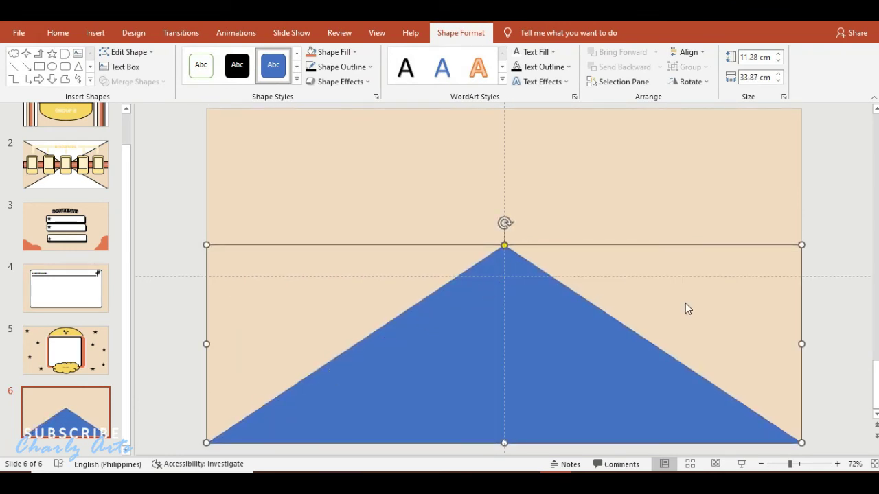
left_click_drag(801, 245, 801, 276)
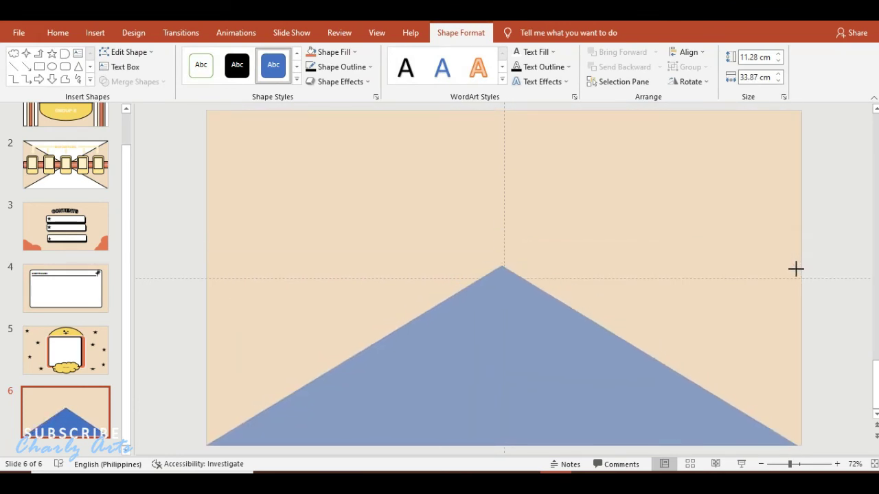
Fill the triangle white with a 2¼ pt black outline and duplicate it
left_click(332, 51)
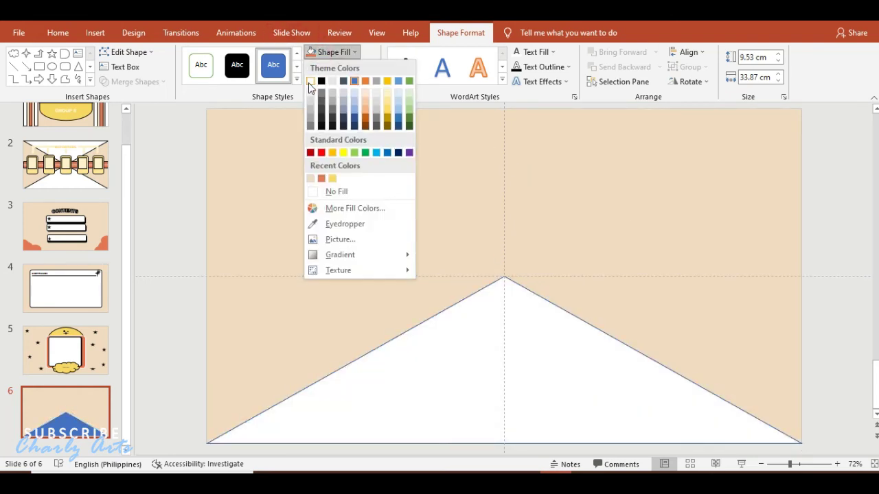
left_click(309, 85)
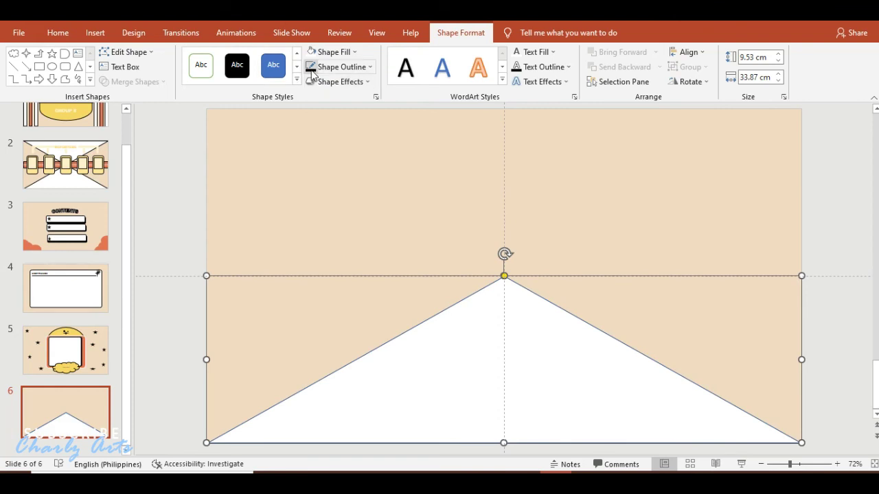
left_click(343, 67)
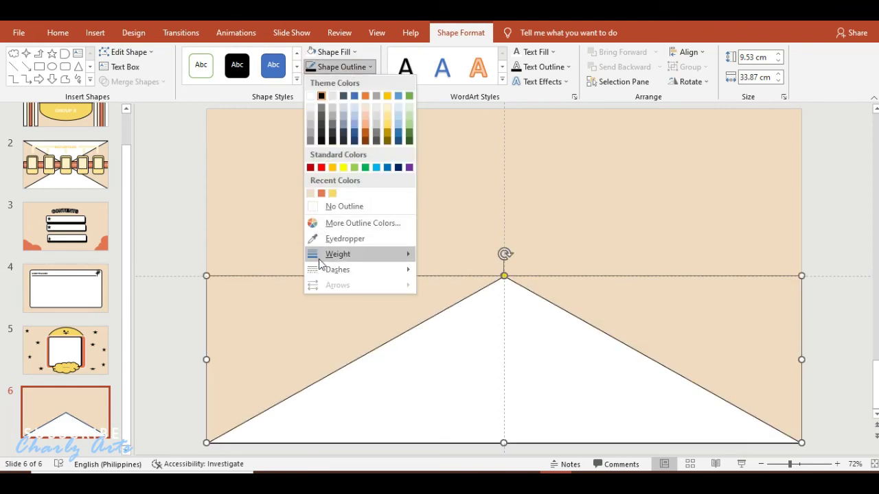
mouse_move(370, 256)
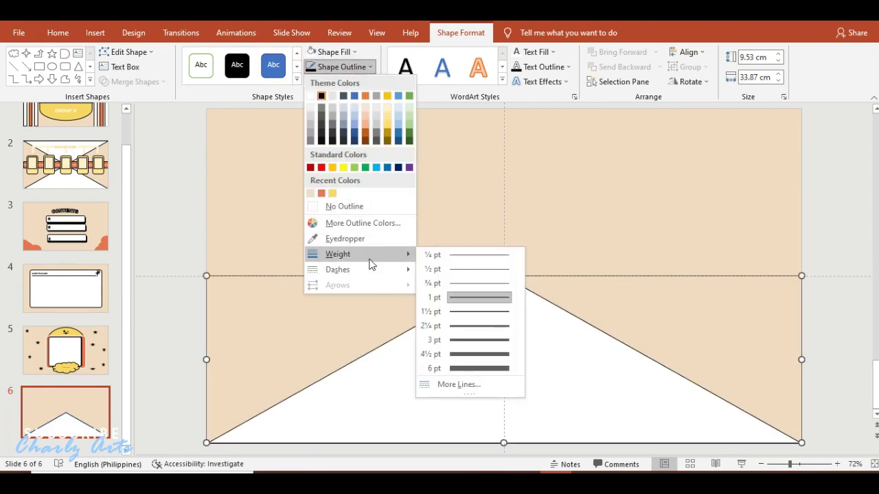
left_click(462, 326)
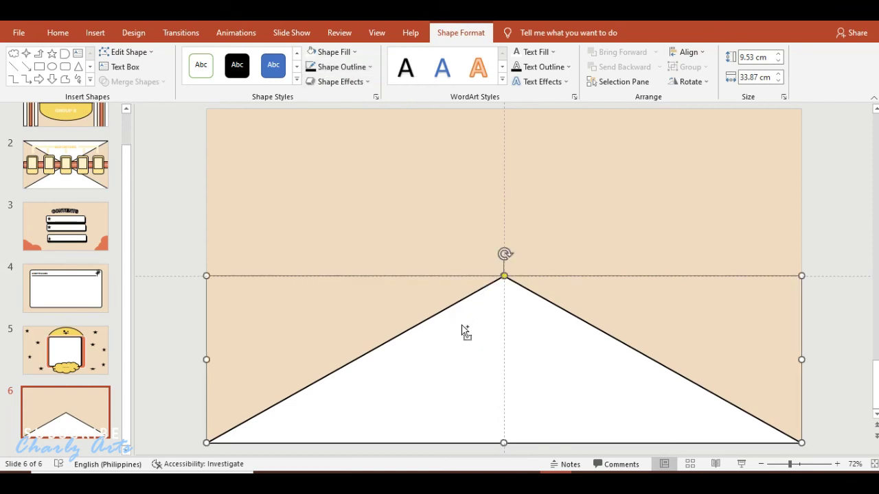
key("ctrl+d")
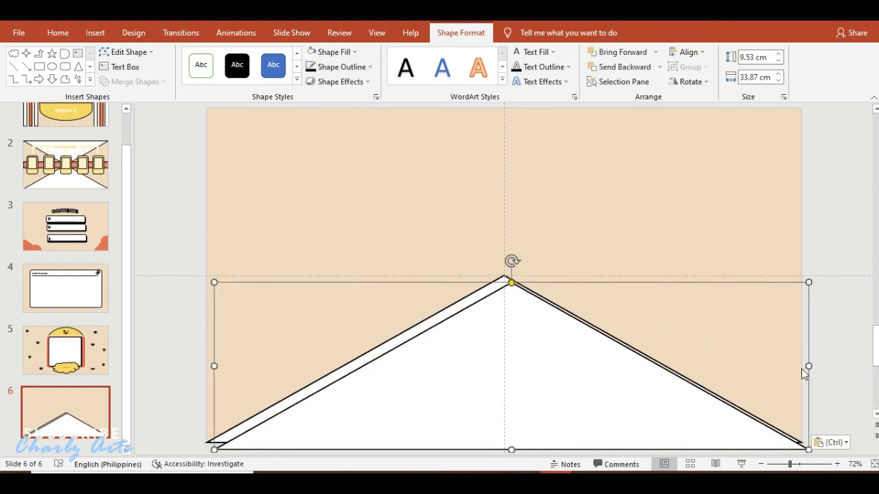
Narrow a duplicate triangle from both sides, align its apex with the roof apex, and fill it orange
left_click_drag(806, 366, 739, 366)
left_click_drag(525, 361, 555, 357)
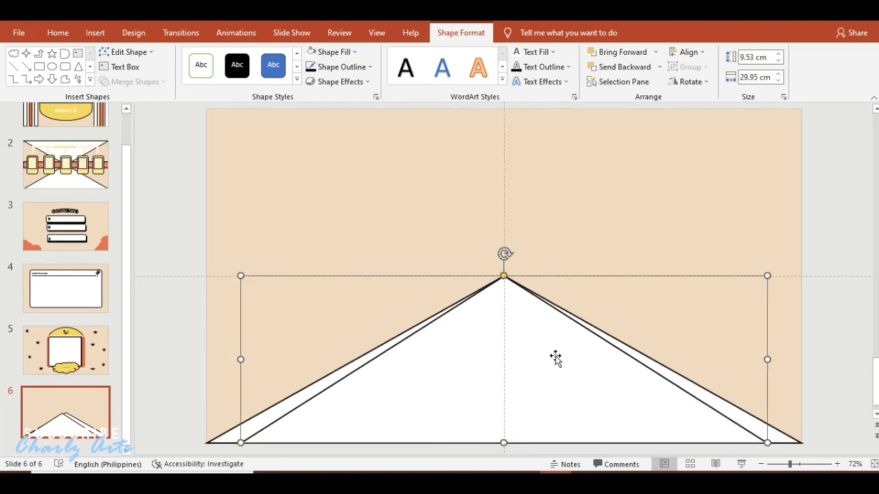
left_click_drag(240, 357, 292, 359)
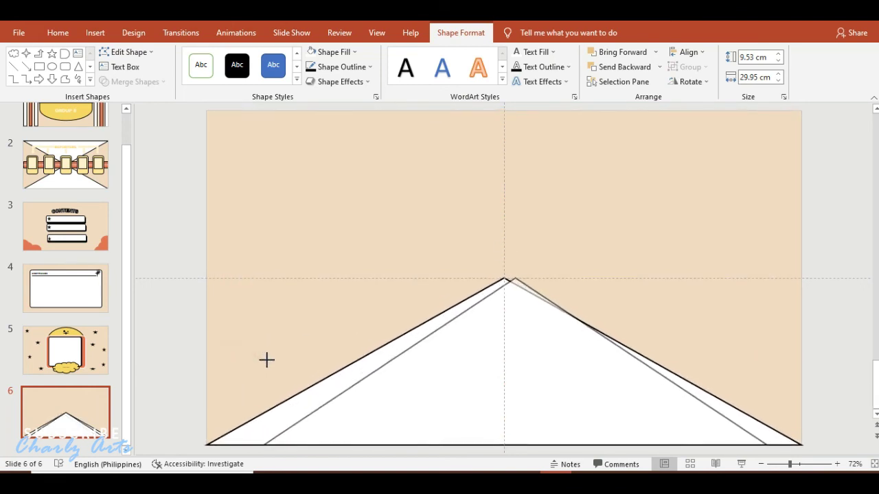
left_click_drag(472, 372, 446, 372)
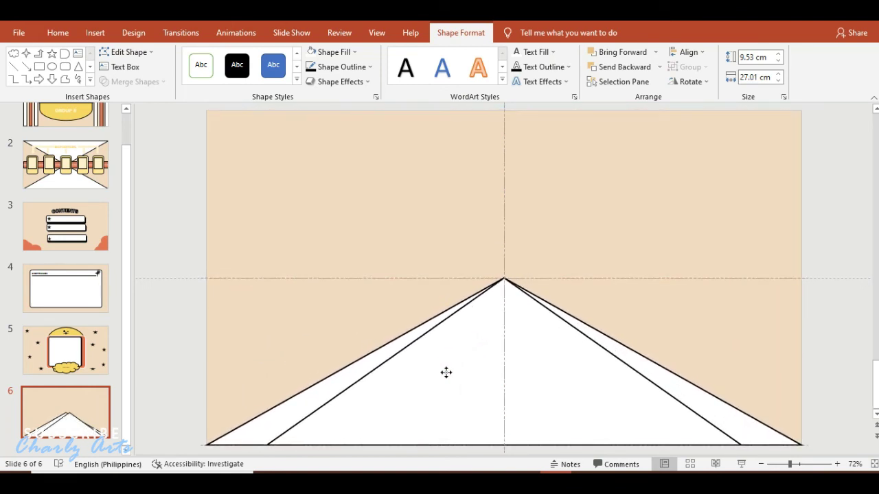
left_click(340, 51)
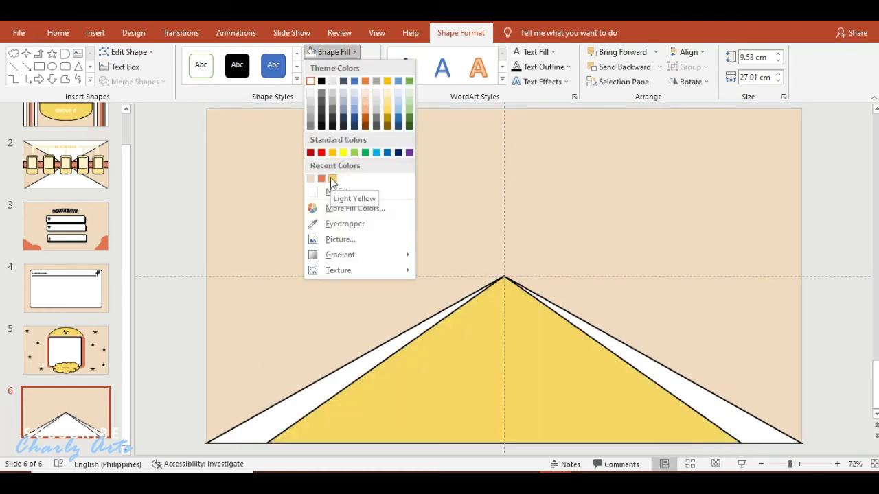
left_click(321, 180)
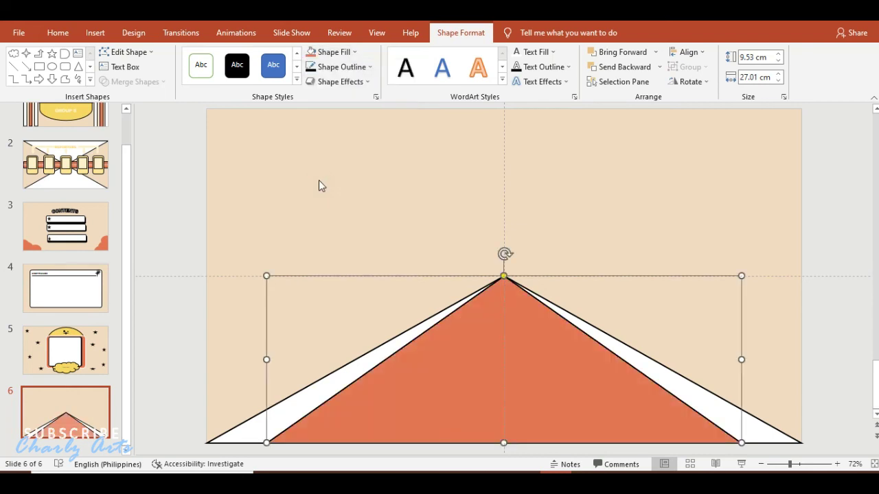
Fill the next inner triangle white and narrow it to about 21.81 cm, centred under the apex
left_click(333, 52)
left_click(365, 91)
left_click_drag(726, 362, 656, 362)
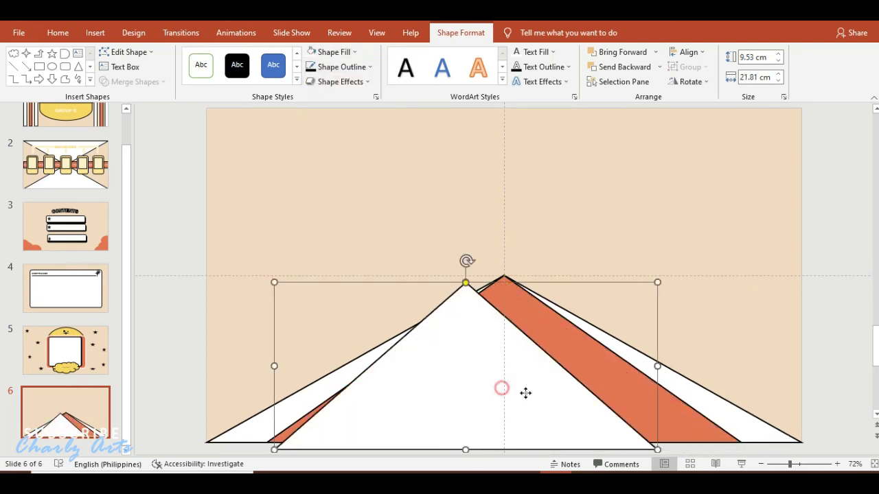
left_click_drag(502, 386, 541, 382)
left_click_drag(314, 358, 335, 357)
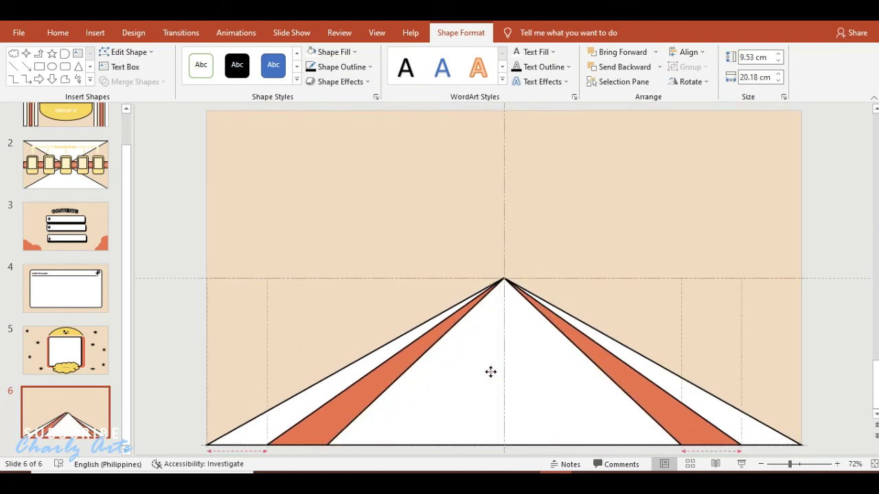
Narrow the inner orange triangle to 15.45 cm, then fill it white and narrow it to 11.83 cm
left_click(334, 52)
left_click(635, 336)
left_click(584, 361)
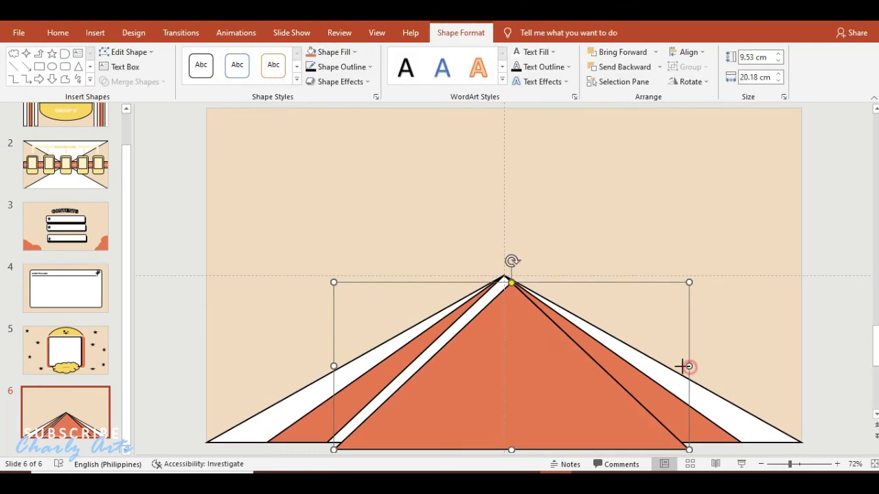
left_click_drag(684, 365, 640, 359)
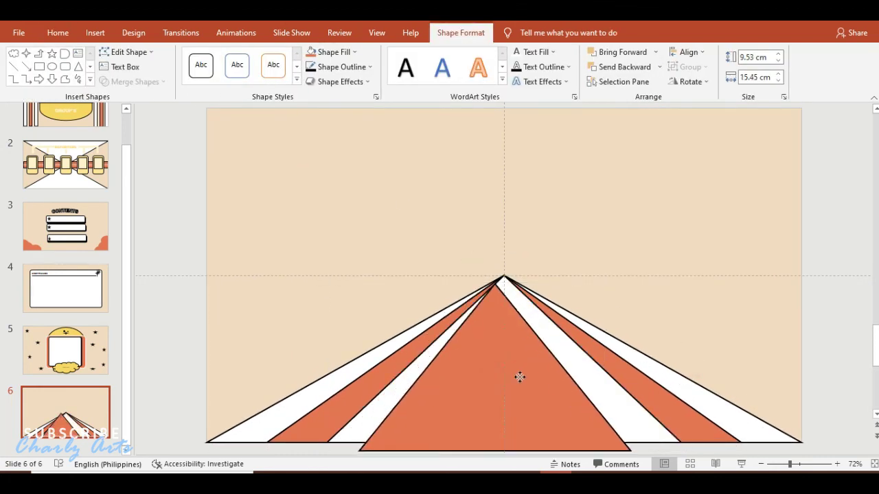
left_click(333, 51)
left_click(344, 105)
left_click_drag(633, 359, 607, 358)
Paste another triangle at the apex, narrow it to 7.5 cm, and remove its fill so orange shows
left_click(515, 362)
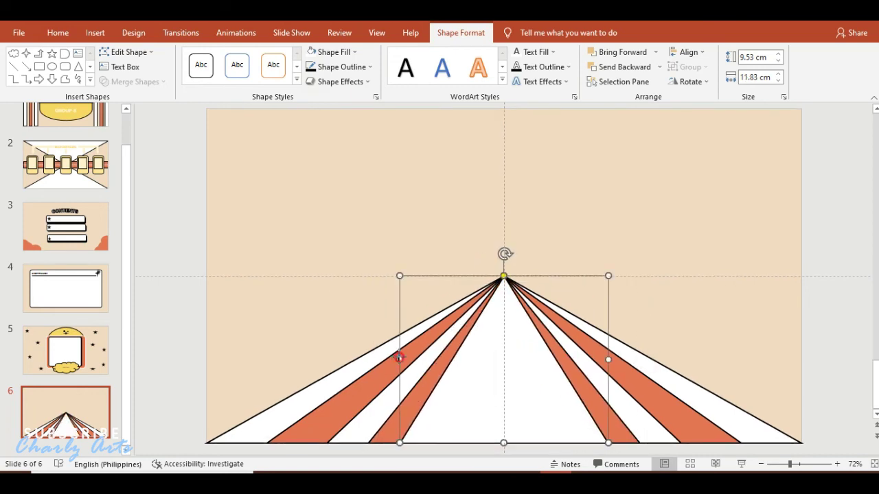
key("ctrl+v")
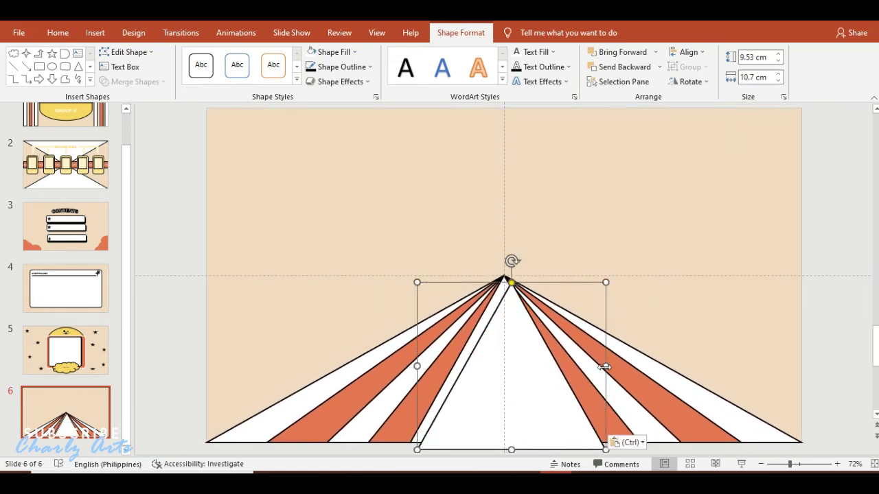
left_click_drag(604, 367, 547, 367)
left_click(334, 52)
left_click(344, 190)
Add a final white triangle stripe narrowed to 2.94 cm and centred at the apex
left_click(402, 265)
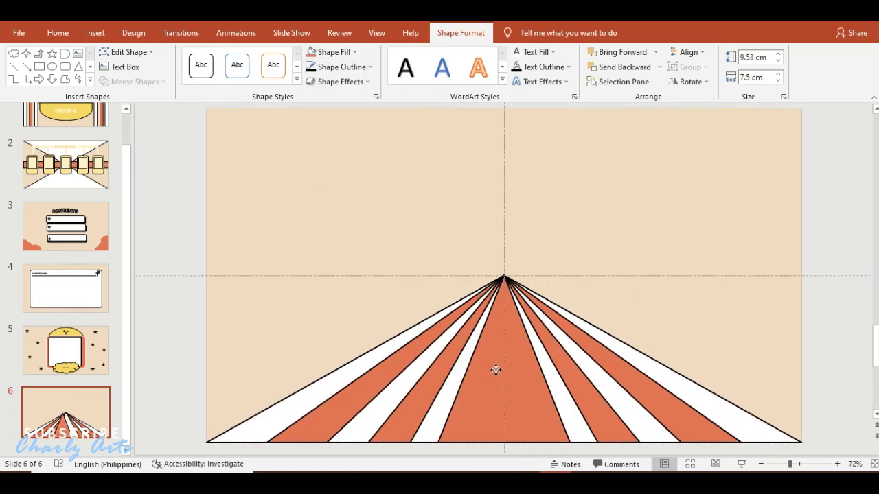
left_click(496, 370)
key("ctrl+v")
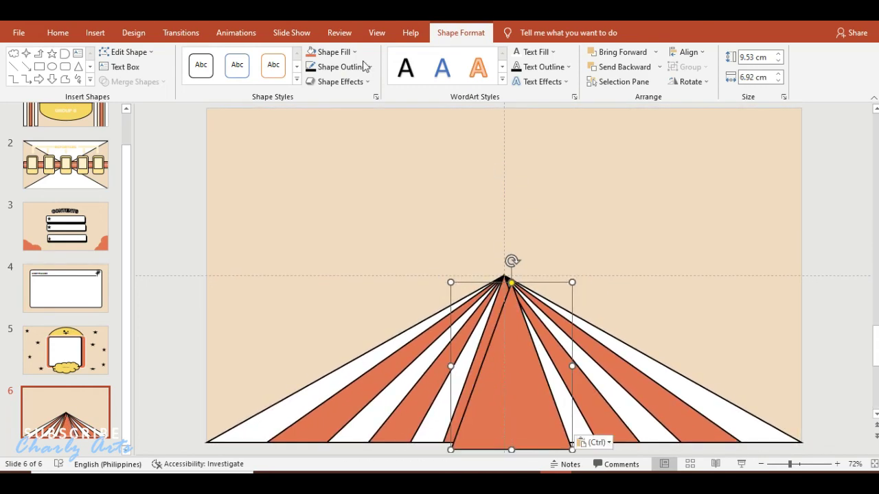
left_click(334, 52)
left_click(310, 78)
left_click_drag(450, 366, 520, 366)
left_click_drag(535, 399, 486, 399)
left_click(682, 193)
Group all the roof triangles into a single striped roof shape
key("ctrl+a")
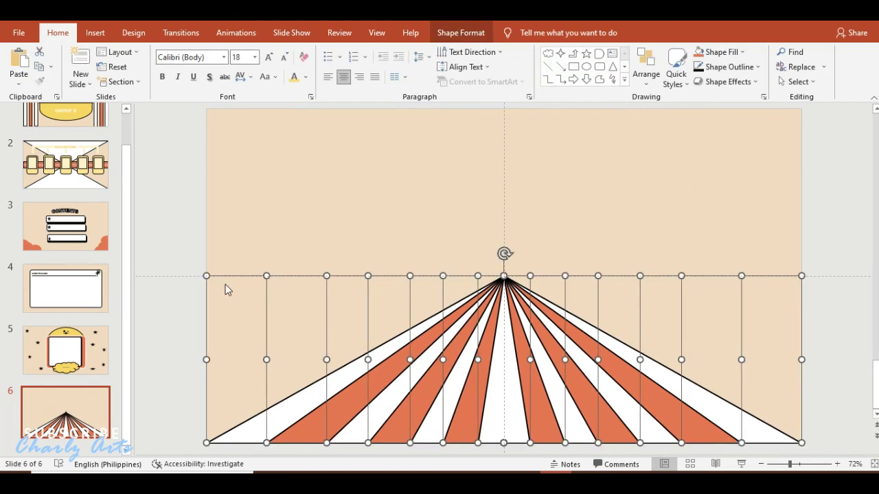
right_click(301, 276)
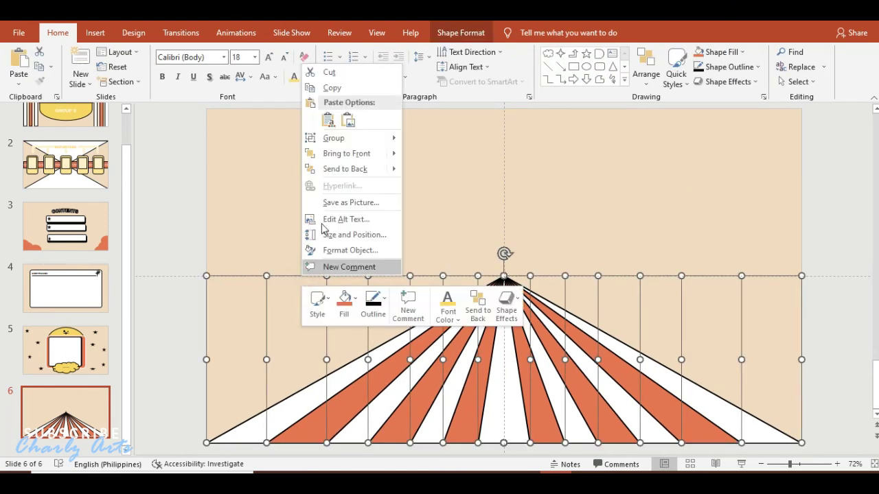
mouse_move(352, 146)
left_click(426, 140)
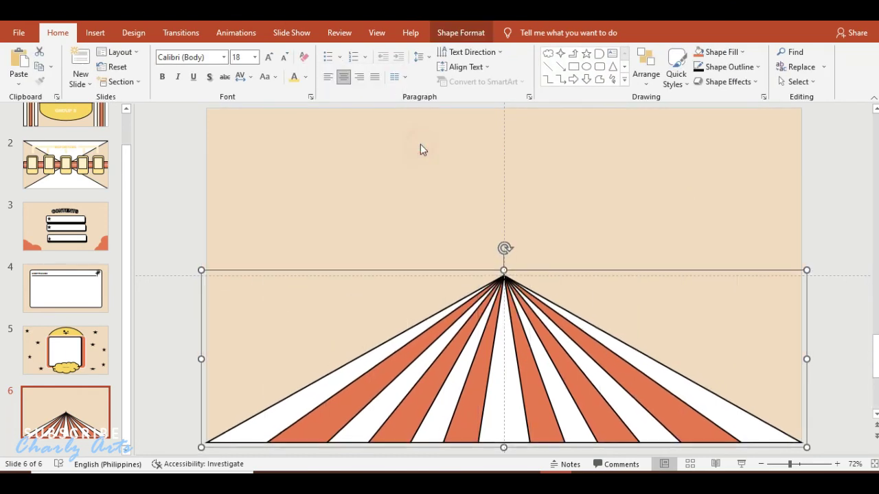
Move the grouped roof to the slide's top, narrow it, re-centre it, and shorten it from the bottom
mouse_move(516, 281)
left_mouse_down()
mouse_move(512, 121)
mouse_move(507, 132)
left_mouse_up()
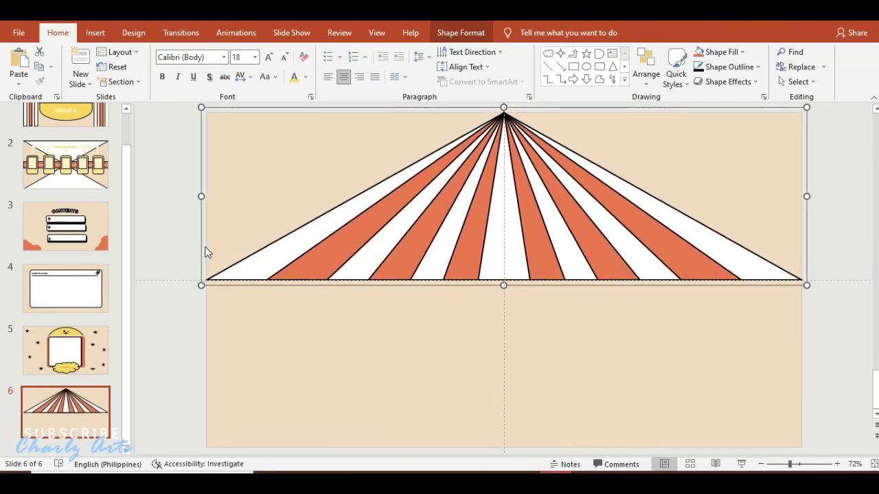
left_click_drag(200, 195, 329, 211)
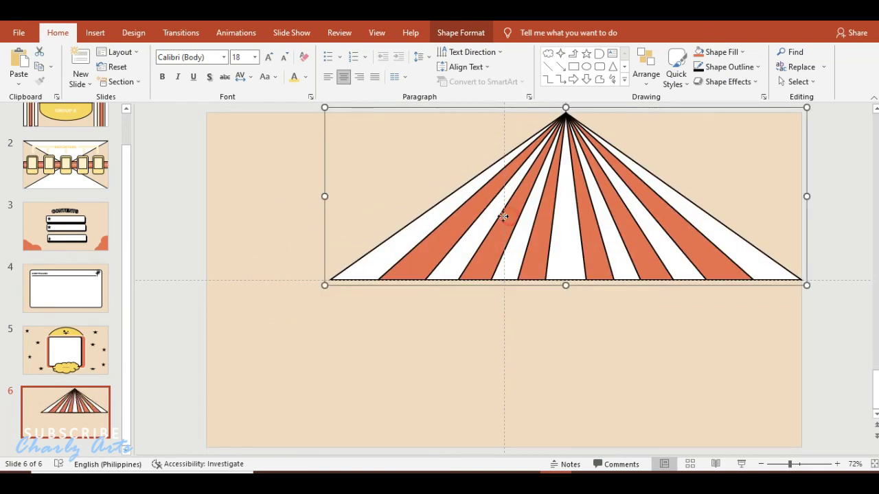
left_click_drag(505, 216, 445, 213)
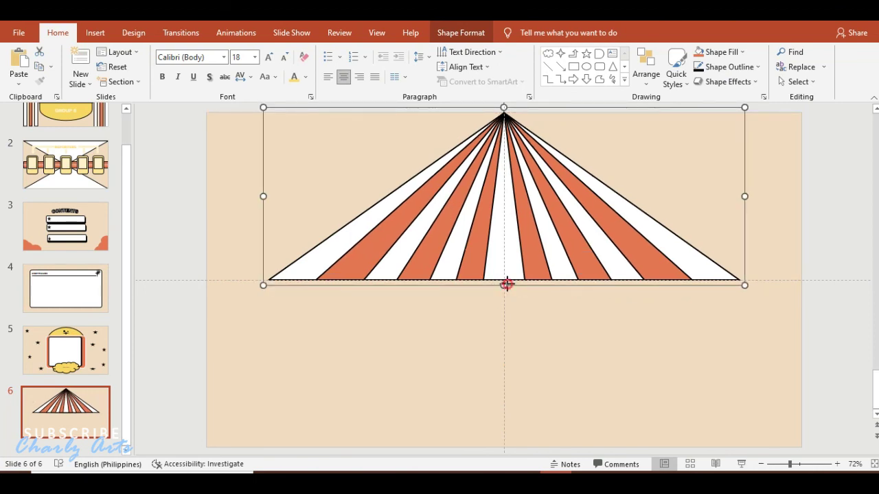
left_click_drag(507, 284, 512, 262)
left_click(500, 339)
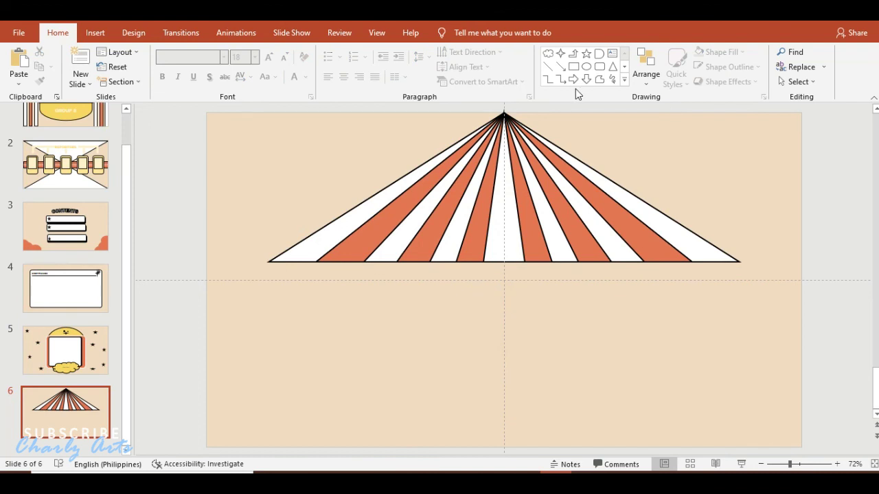
Draw a thin orange band below the roof, matching its width, with a 2¼ pt dark outline
left_click(573, 69)
left_click(573, 70)
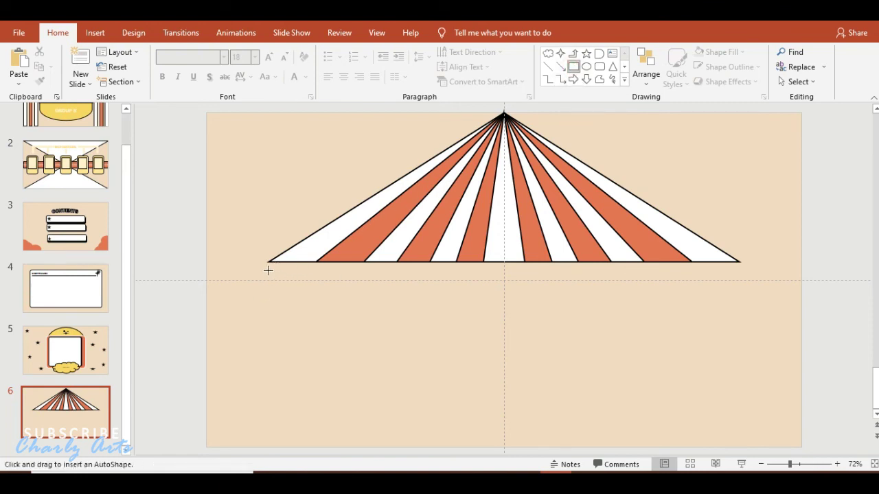
left_click_drag(268, 270, 716, 344)
left_click_drag(727, 334, 738, 329)
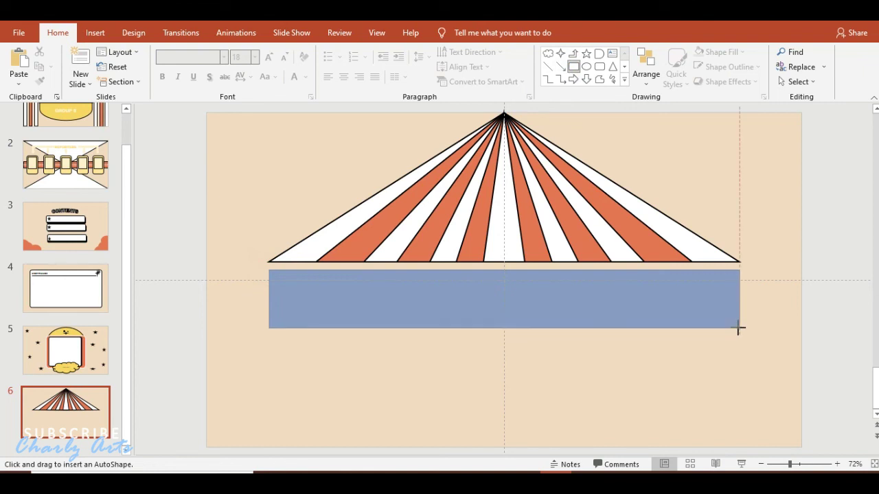
left_click_drag(739, 329, 737, 298)
left_click(341, 67)
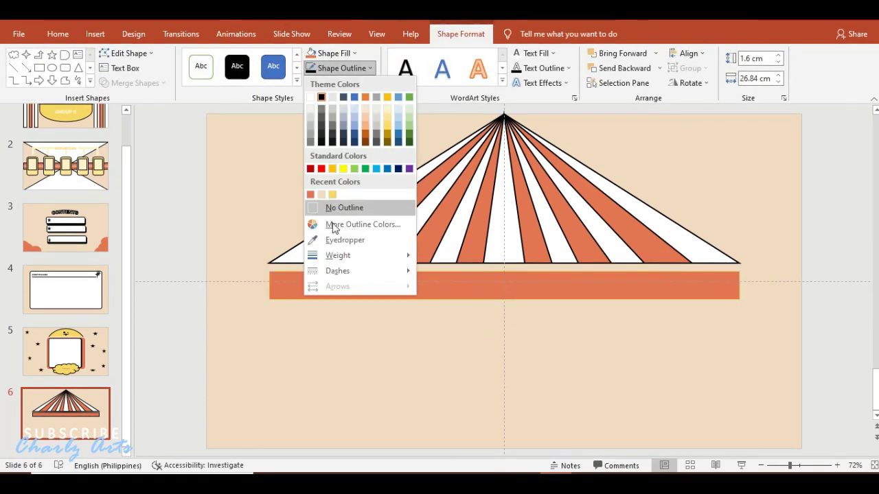
mouse_move(344, 256)
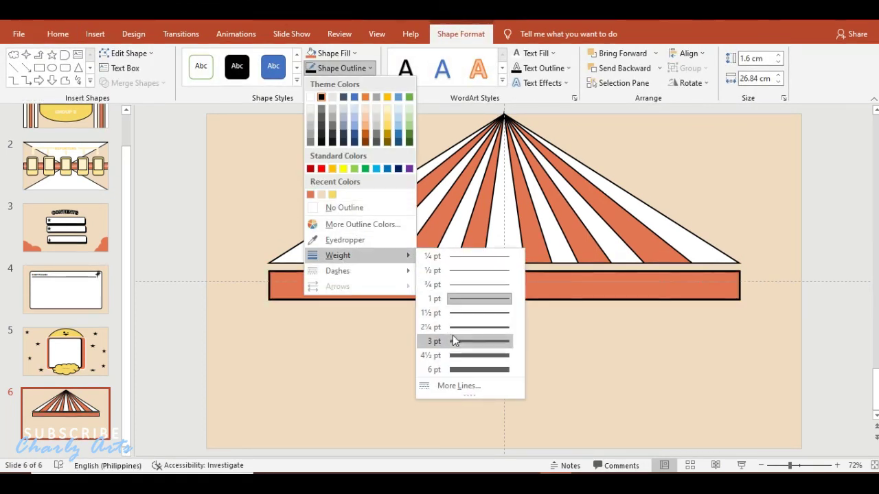
left_click(454, 328)
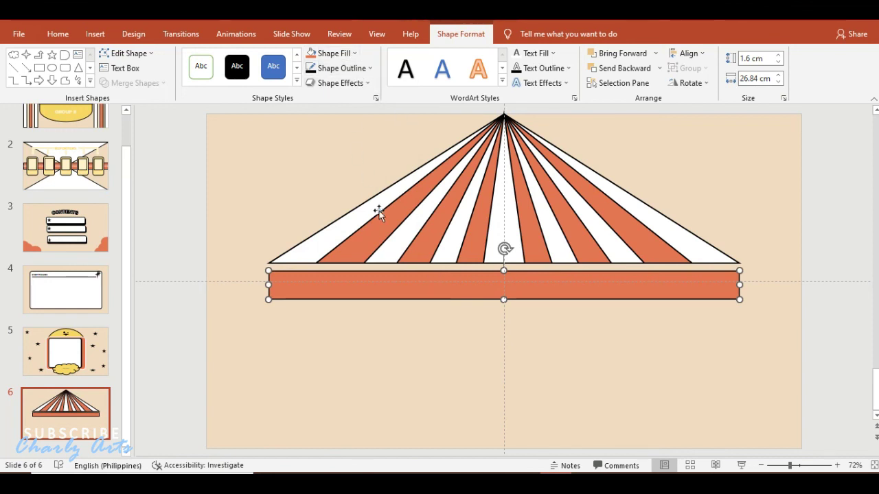
Paste a copy of the band and give the copy a yellow outline
key("ctrl+v")
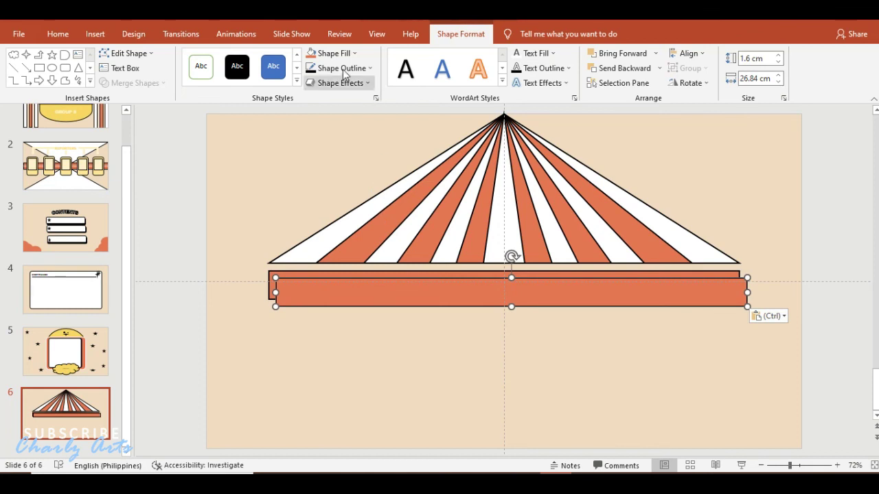
left_click(345, 68)
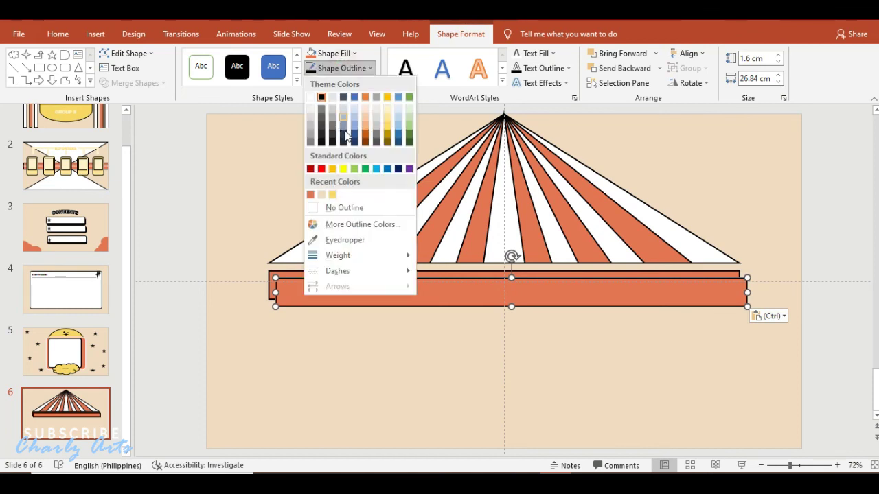
left_click(332, 196)
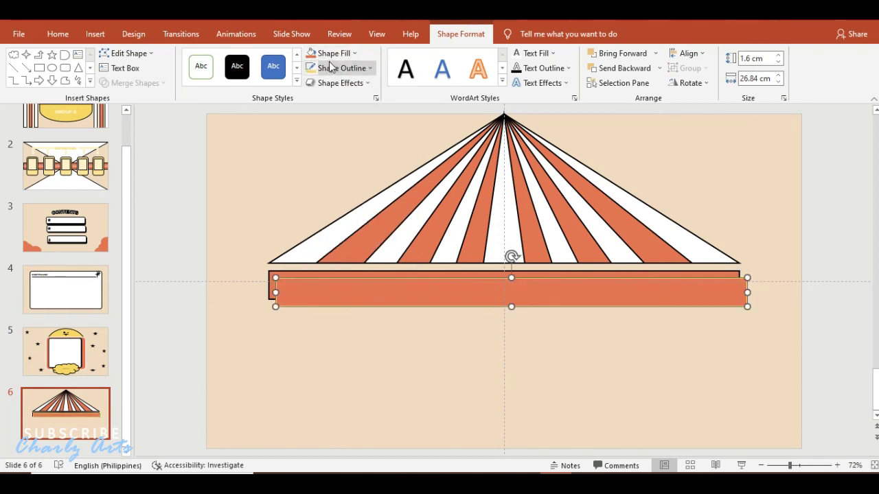
Undo the copy's yellow outline, fill it yellow, and stretch it into a tall panel under the orange band
key("ctrl+z")
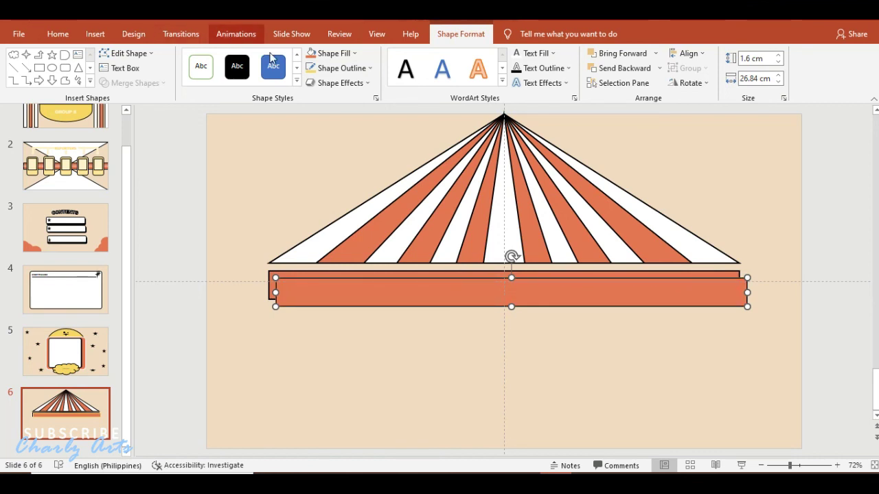
left_click(332, 53)
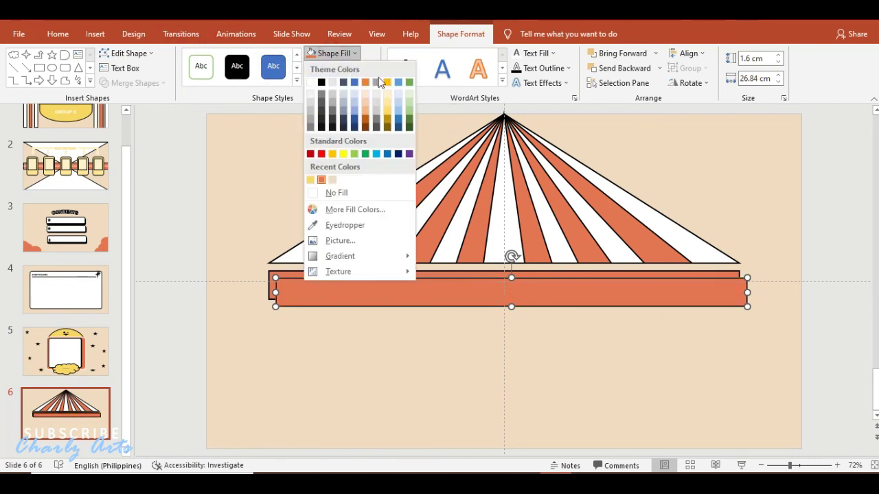
left_click(310, 179)
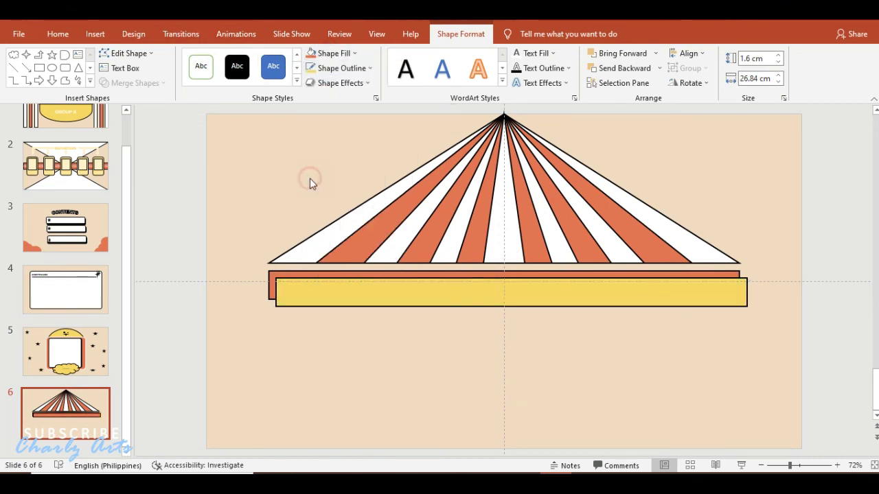
left_click_drag(347, 304, 342, 330)
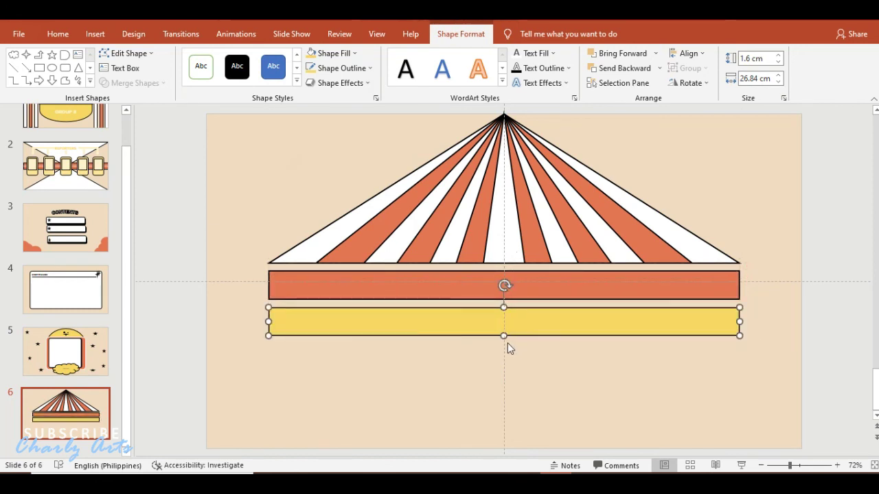
left_click_drag(503, 336, 498, 437)
left_click(720, 179)
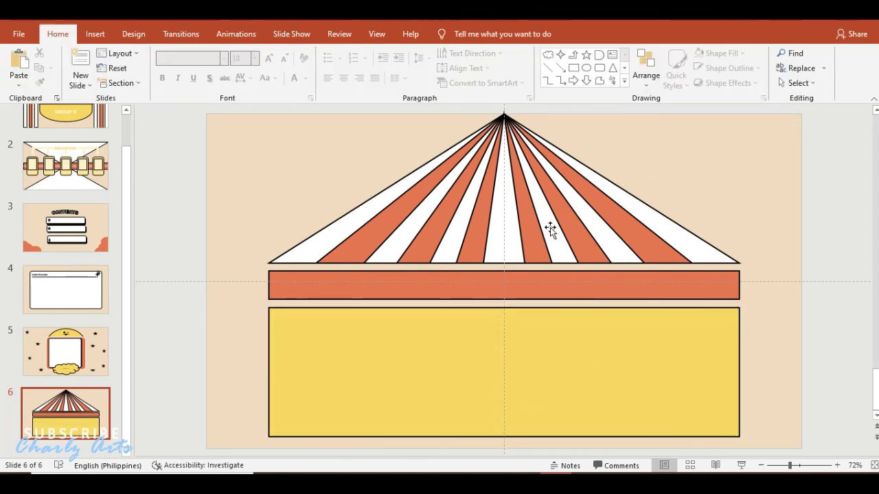
left_click(522, 292)
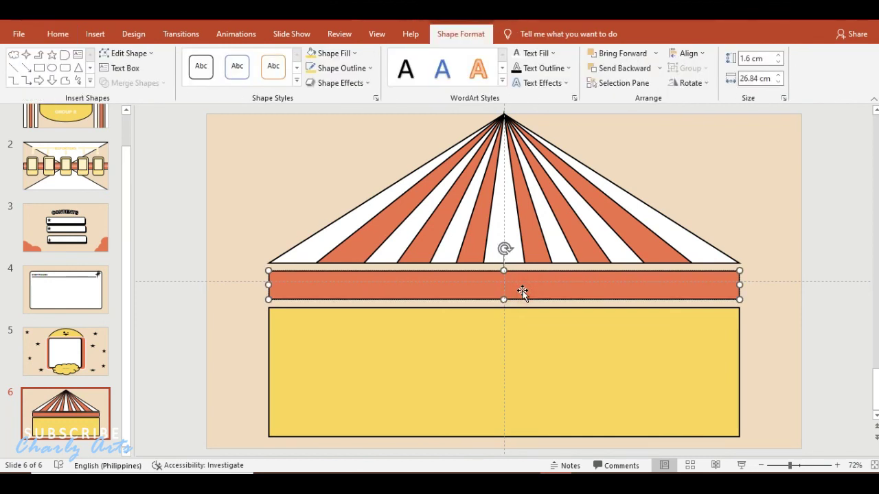
Type 'INSERT TITLE HERE' into the orange band and set the text in Arial Black
left_click(522, 293)
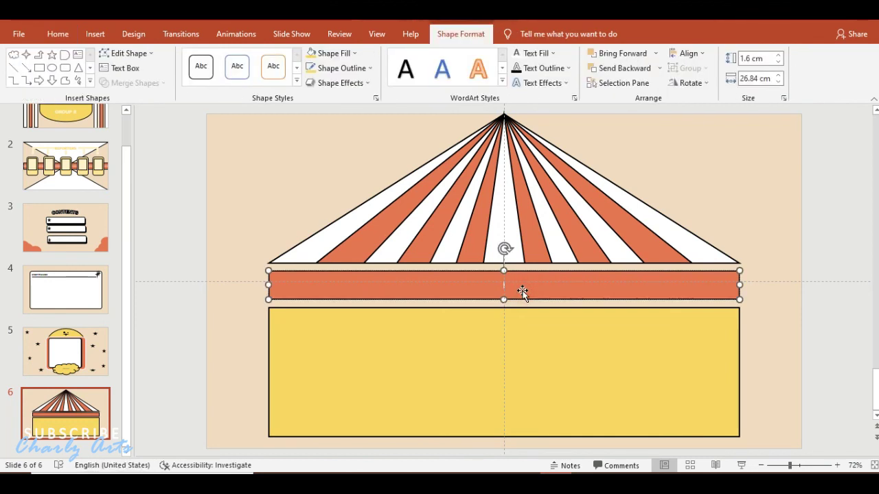
type("INSERT")
type(" TITLE H")
type("ERE")
key("ctrl+a")
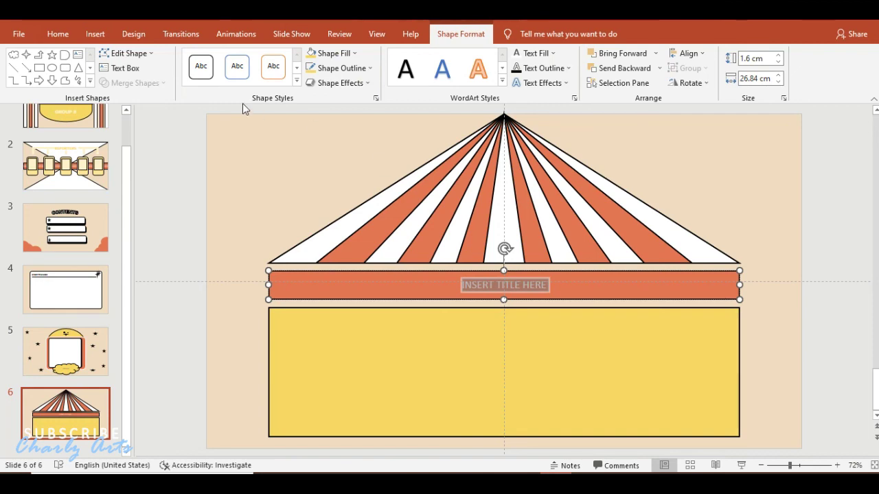
left_click(53, 34)
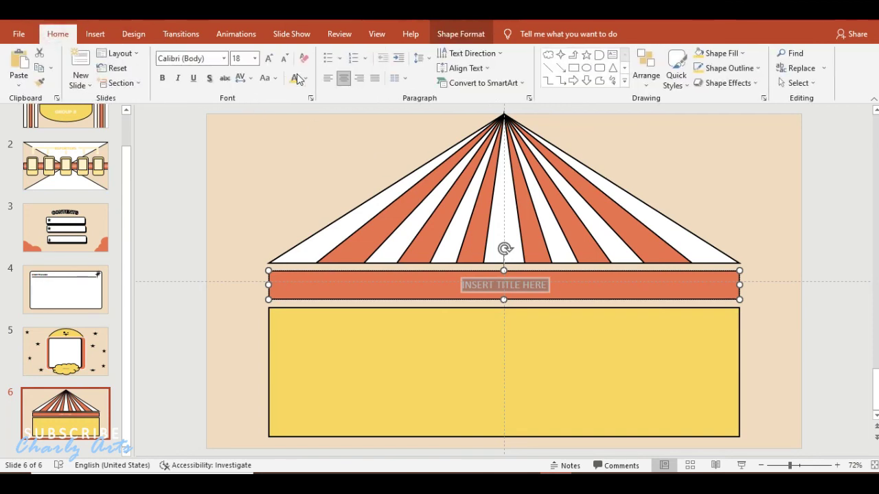
left_click(224, 59)
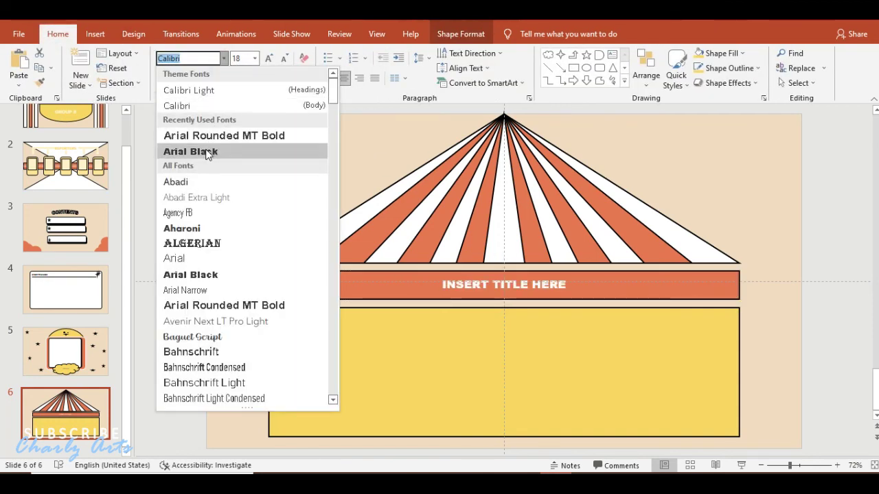
left_click(205, 153)
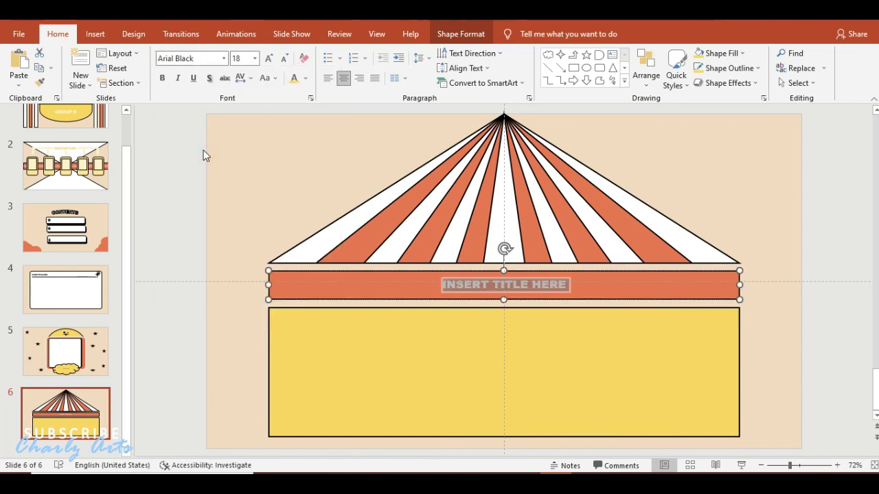
left_click(757, 190)
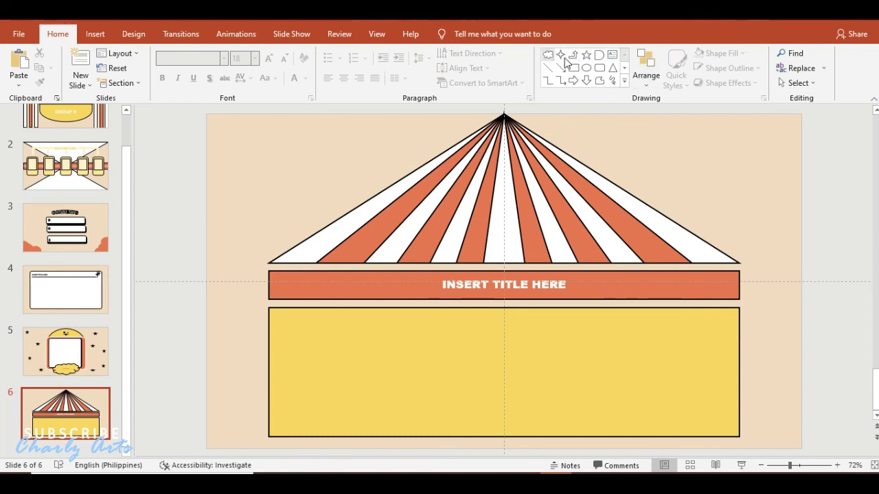
Draw a circle at the top-left corner with a pale cream fill and no outline
left_click(586, 68)
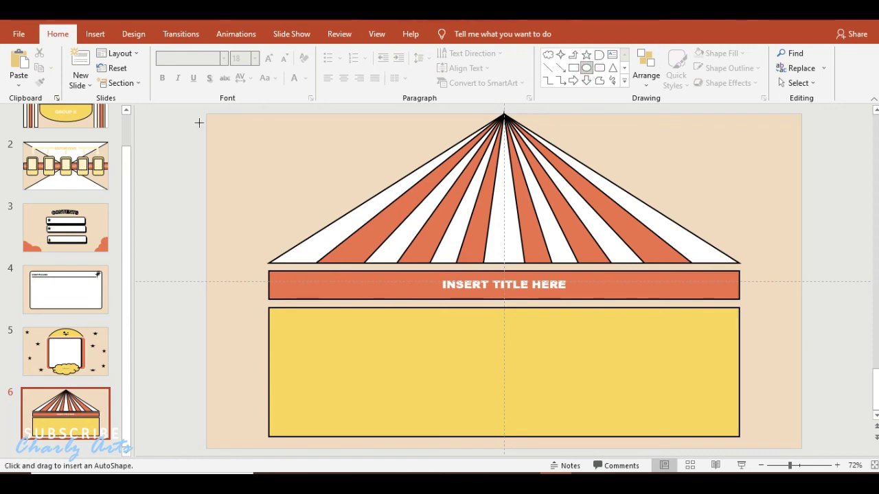
left_click_drag(193, 105, 260, 165)
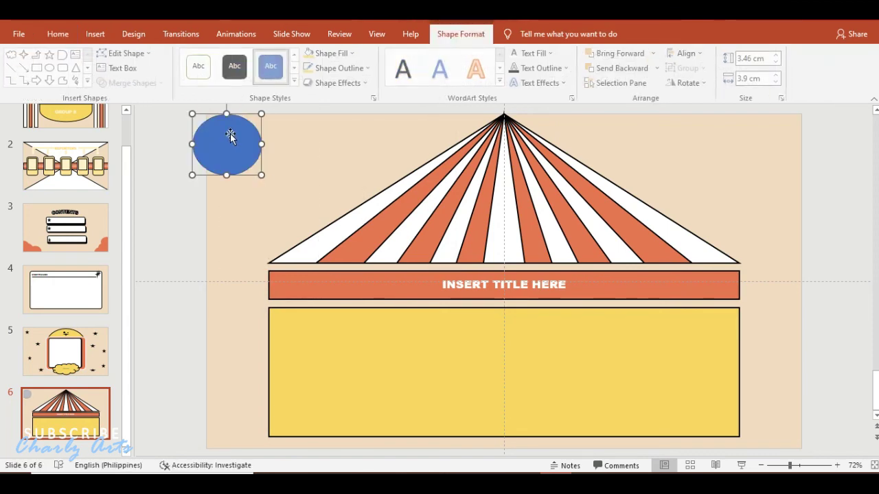
left_click(333, 53)
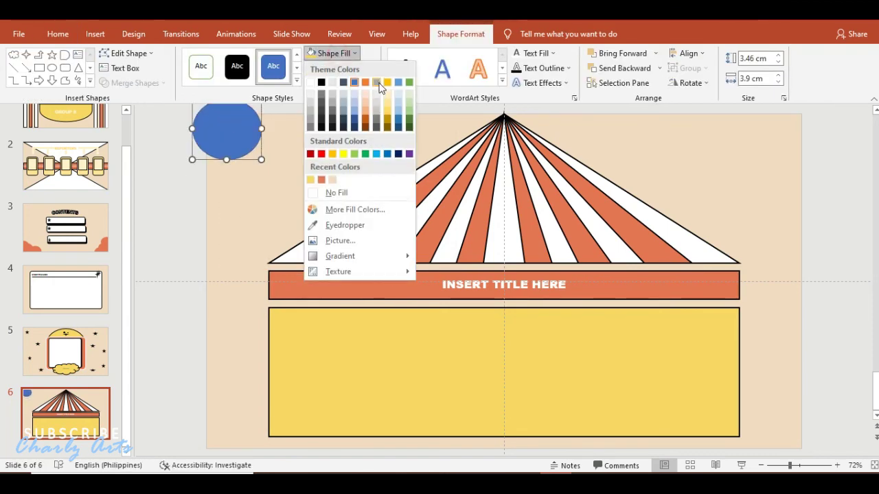
left_click(386, 92)
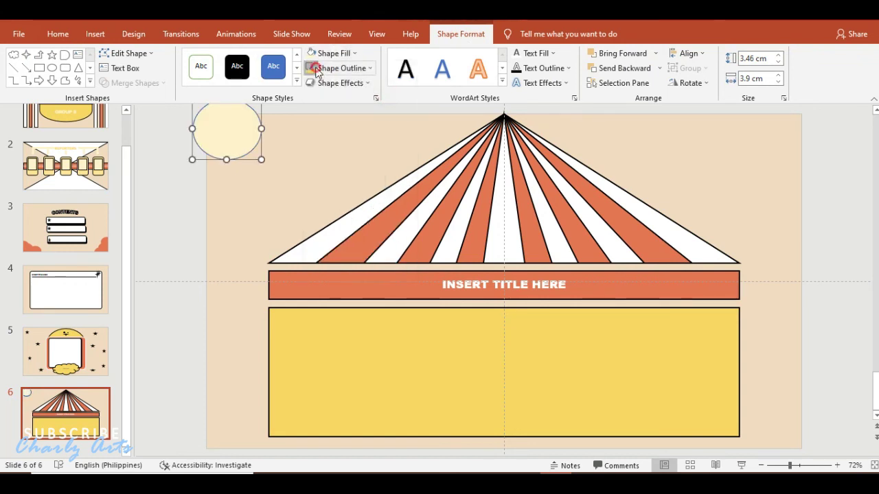
left_click(326, 69)
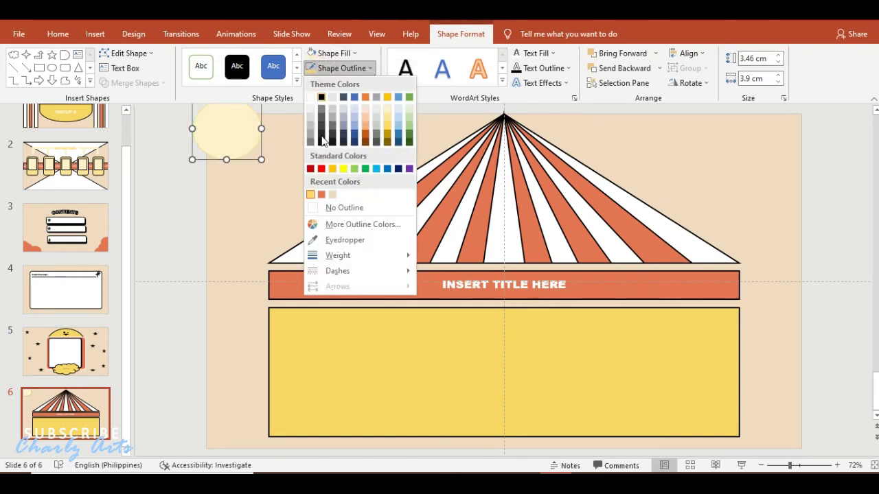
left_click(321, 208)
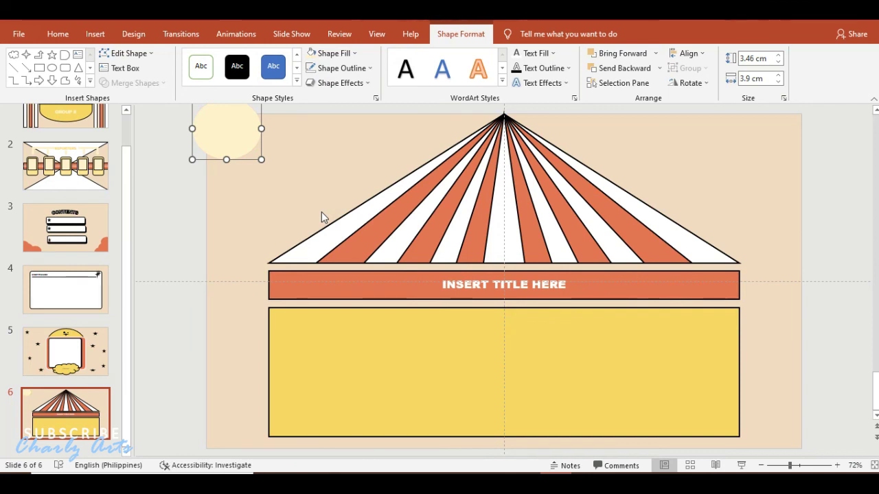
Paste copies of the cream circle into overlapping cloud clusters at the top-left and top-right corners
key("Return")
key("ctrl+v")
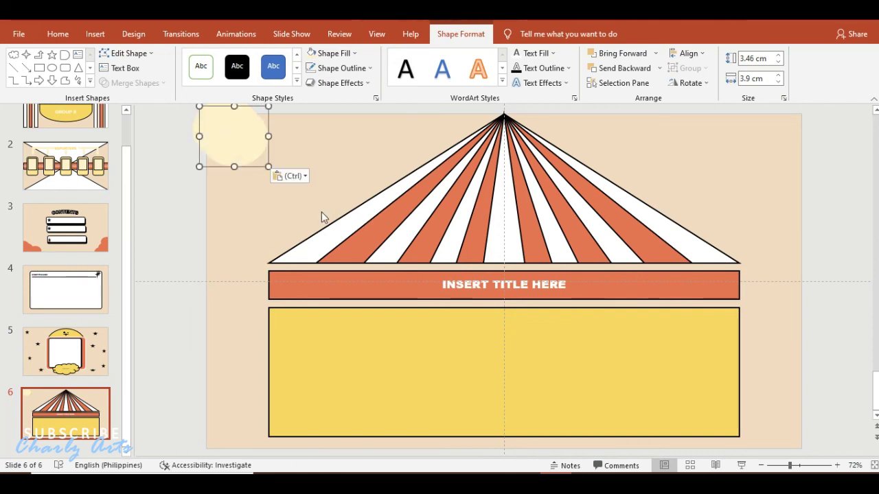
left_click_drag(245, 141, 278, 116)
scroll(278, 115, "up", 2)
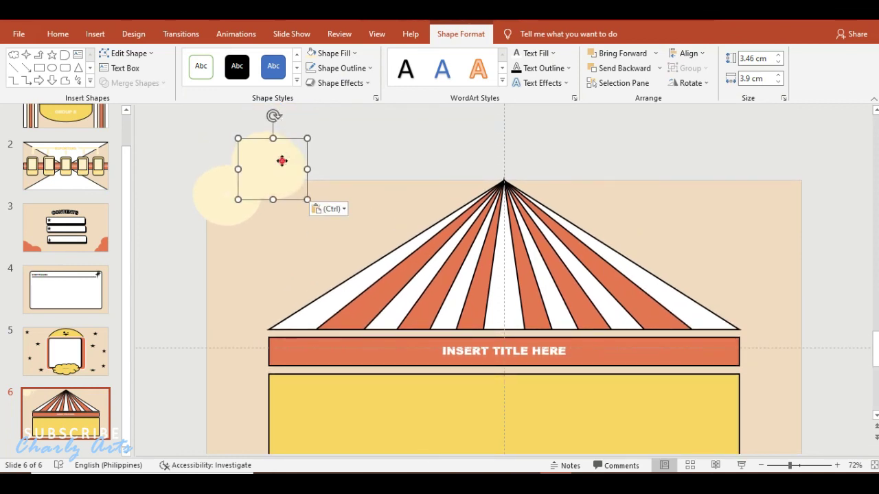
scroll(280, 158, "down", 1)
mouse_move(280, 157)
left_mouse_down()
mouse_move(223, 207)
mouse_move(301, 160)
mouse_move(282, 151)
mouse_move(287, 143)
mouse_move(788, 157)
mouse_move(733, 130)
left_mouse_up()
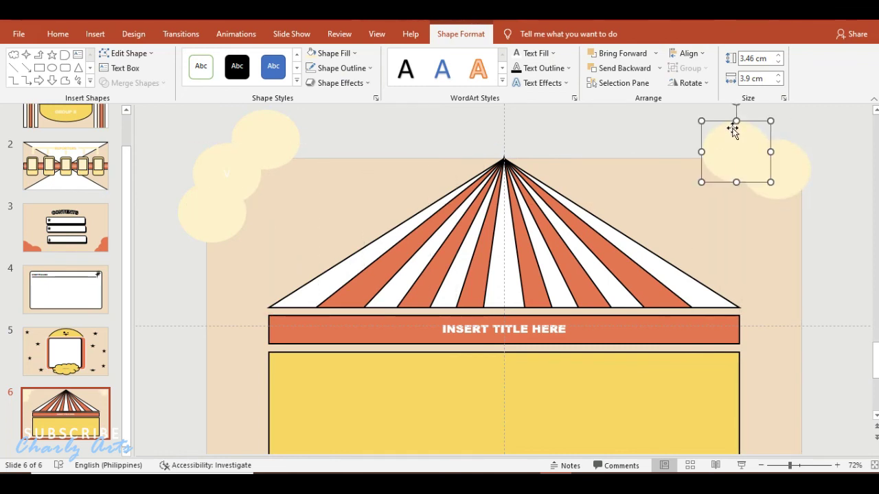
left_click_drag(751, 157, 817, 206)
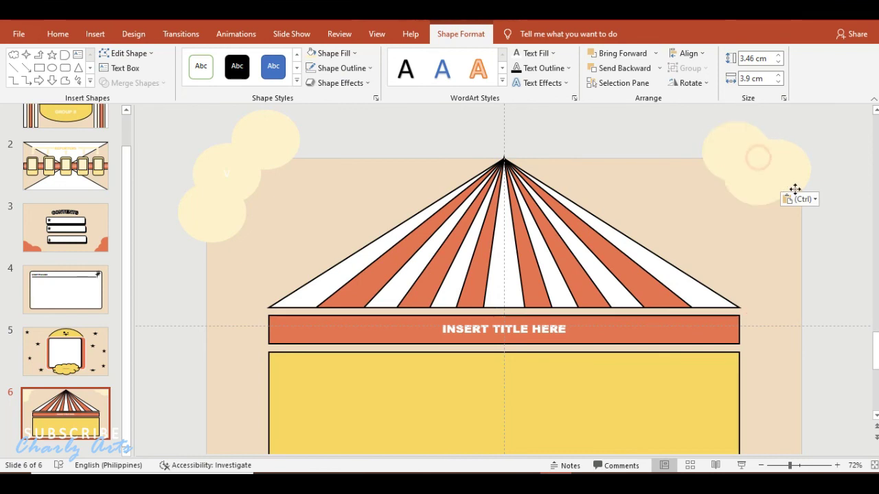
left_click(817, 207)
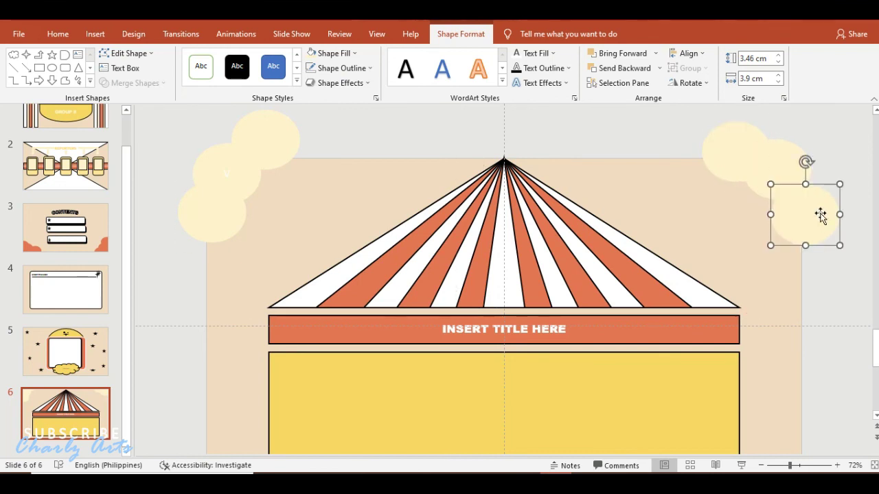
left_click(855, 307)
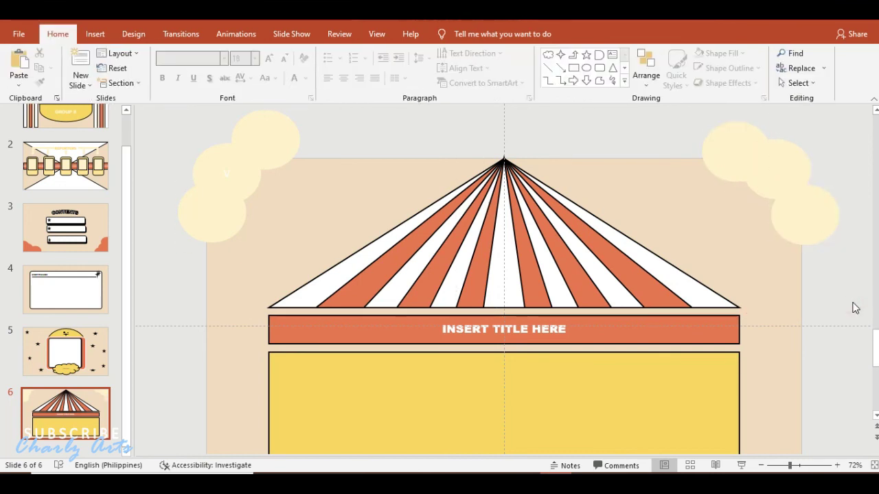